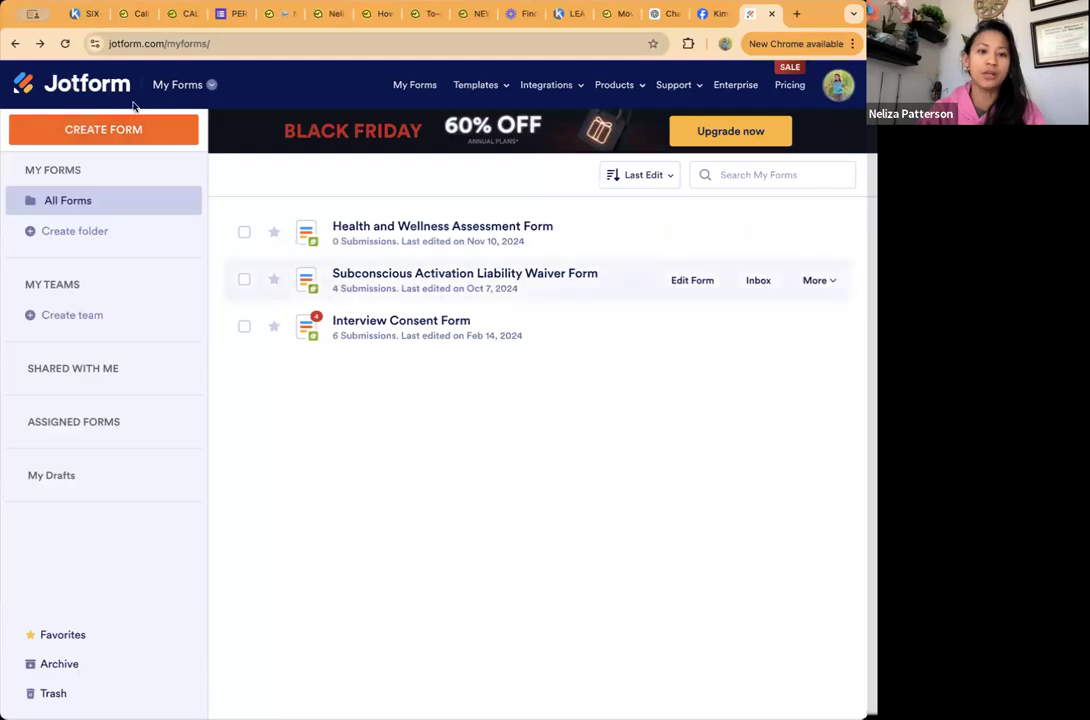
# Step: Start creating a form from a template and search the template library for "nutritional assessment questionaire"
pyautogui.click(126, 139)
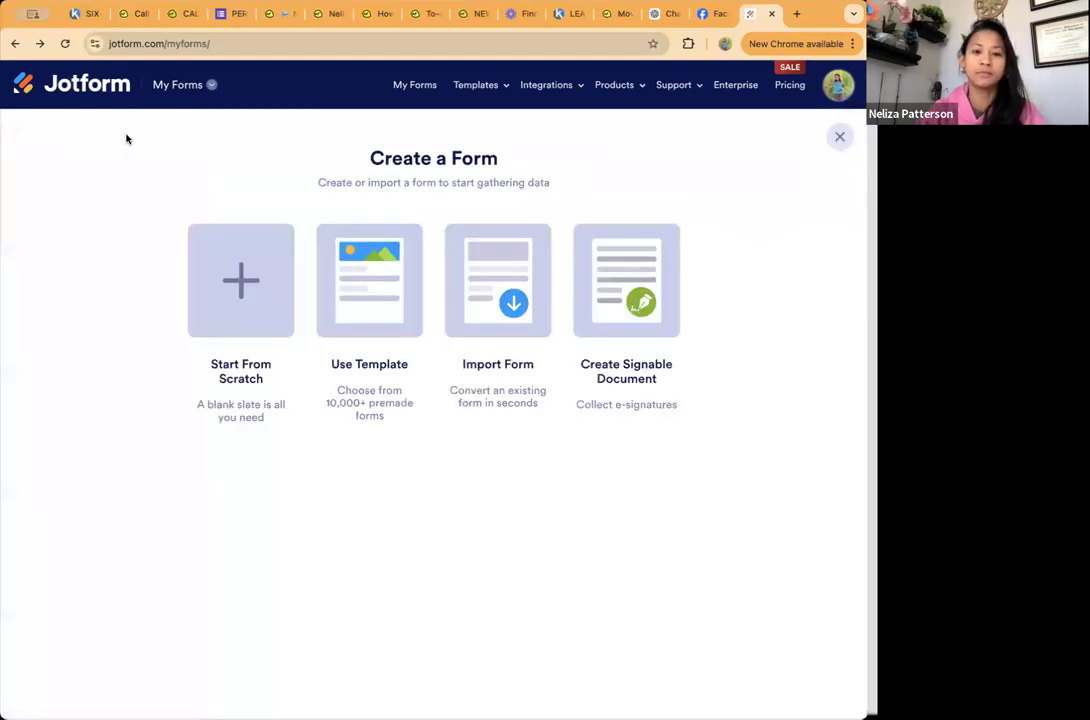
pyautogui.click(363, 299)
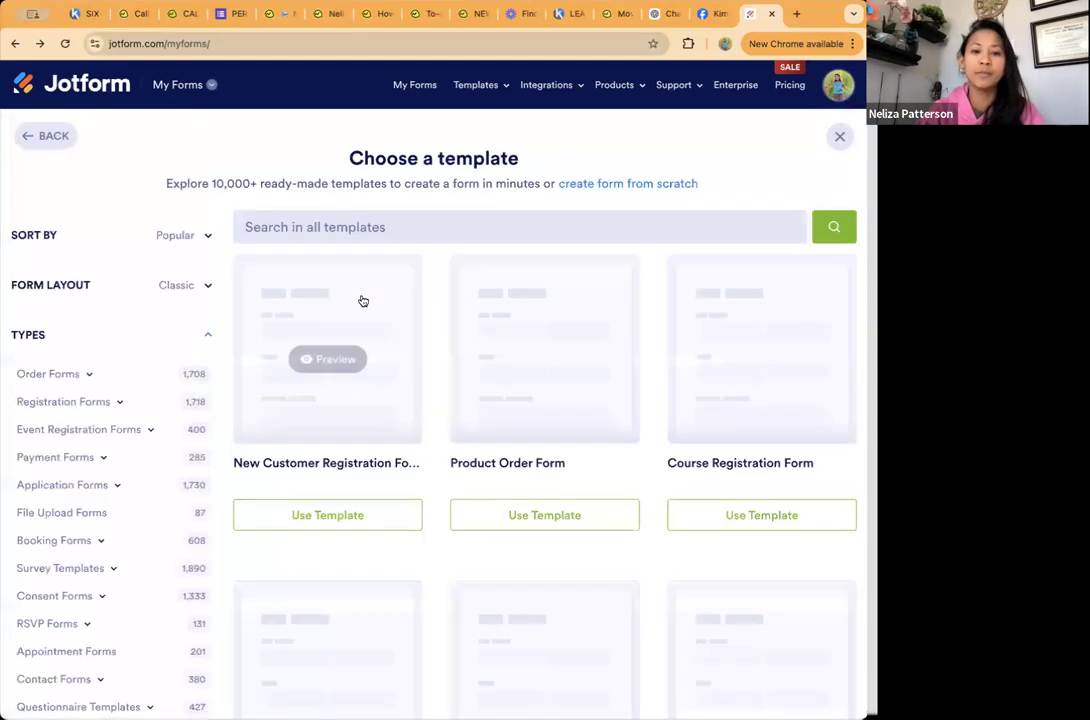
pyautogui.click(380, 217)
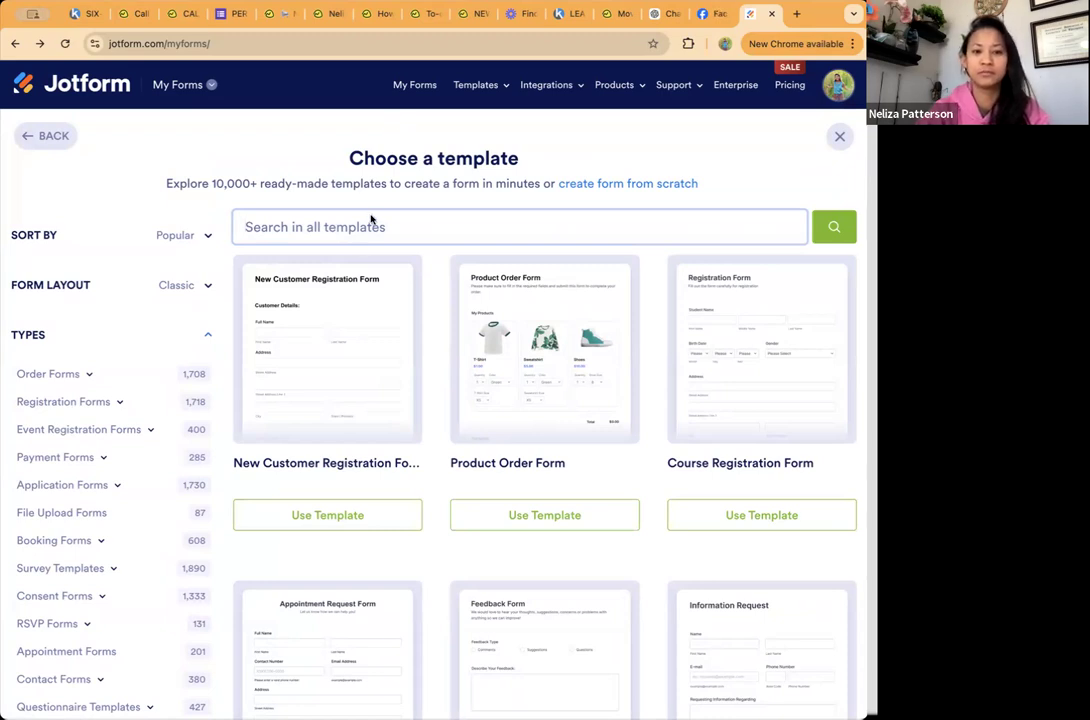
pyautogui.write('n')
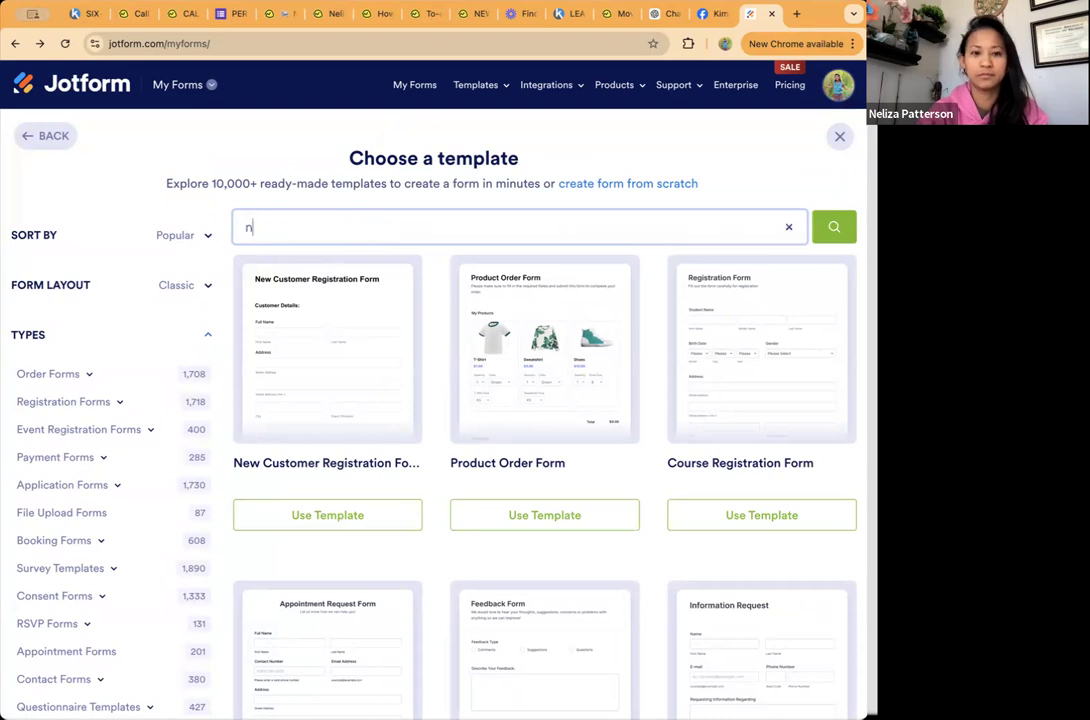
pyautogui.write('utritional assesment')
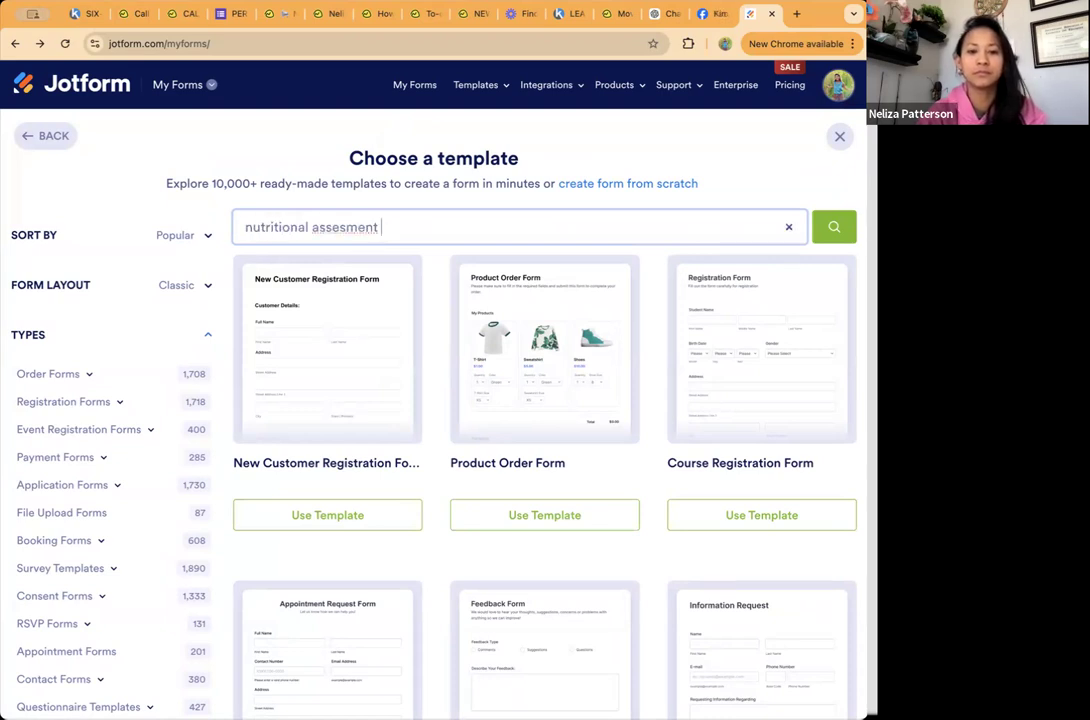
pyautogui.press('BackSpace')
pyautogui.press('BackSpace')
pyautogui.press('BackSpace')
pyautogui.press('BackSpace')
pyautogui.press('BackSpace')
pyautogui.write('sment questi')
pyautogui.write('onnaire')
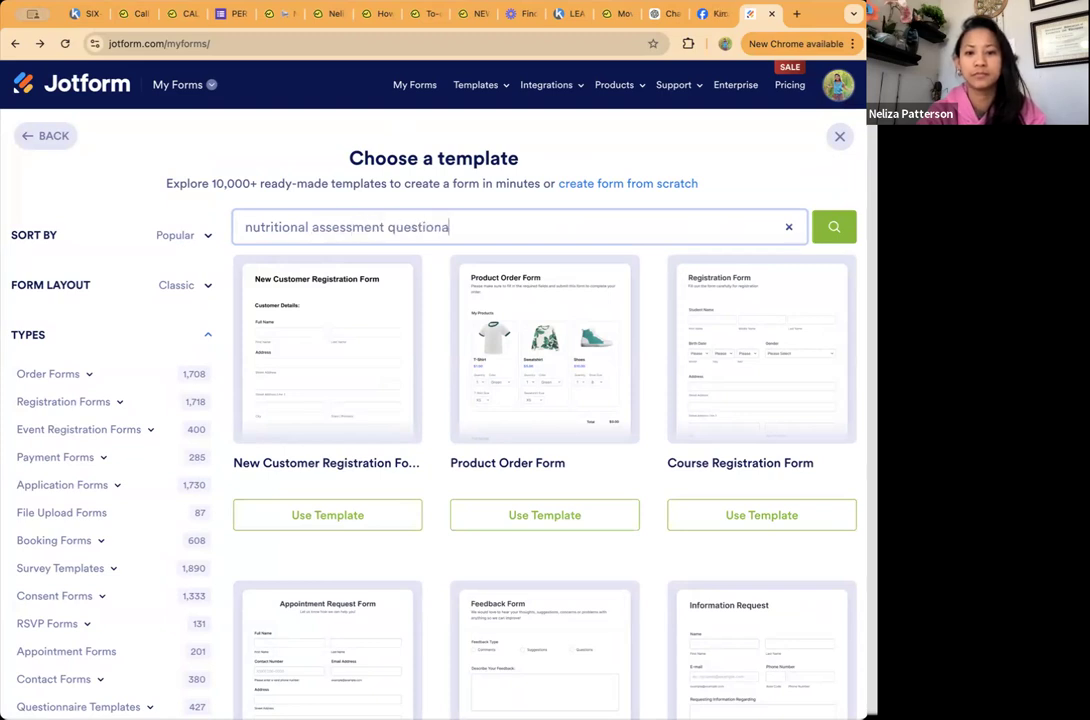
pyautogui.press('Return')
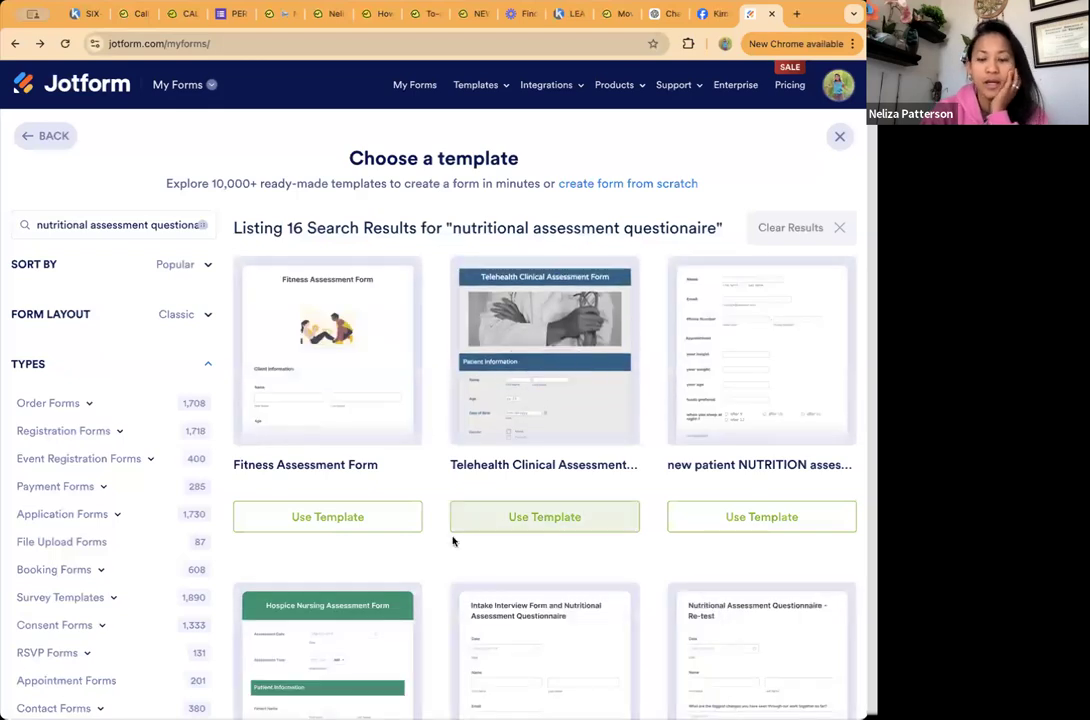
# Step: Find the Nutritional Assessment Questionnaire Form among the results, look through its preview, and close the preview
pyautogui.scroll(-10, 453, 541)
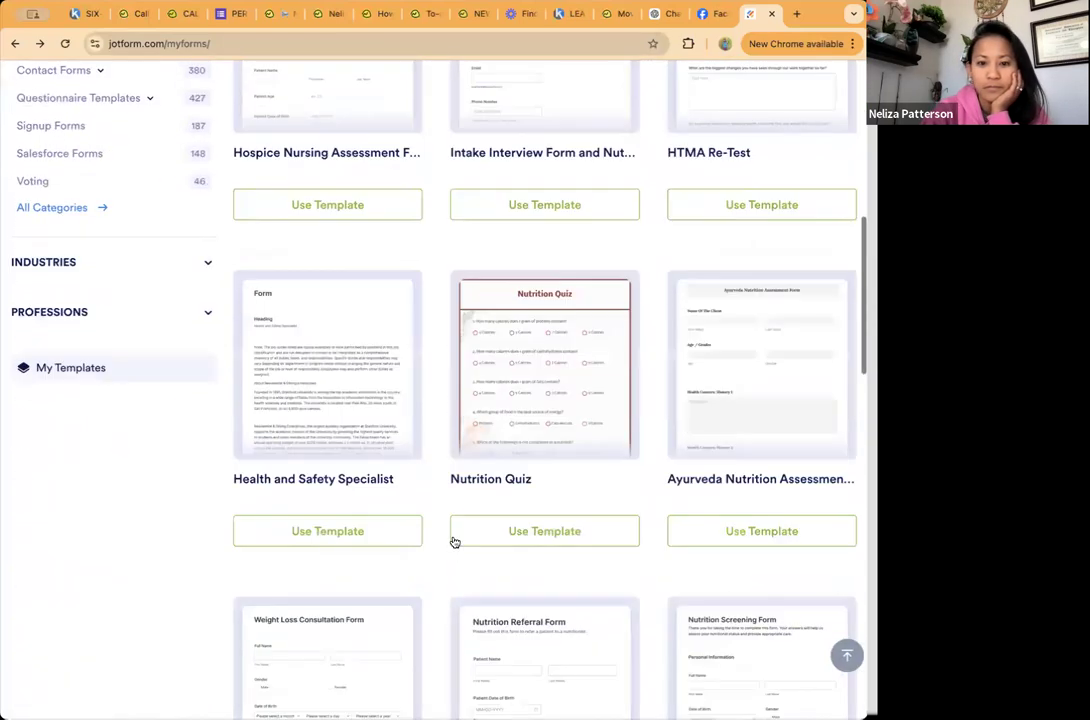
pyautogui.scroll(-3, 659, 384)
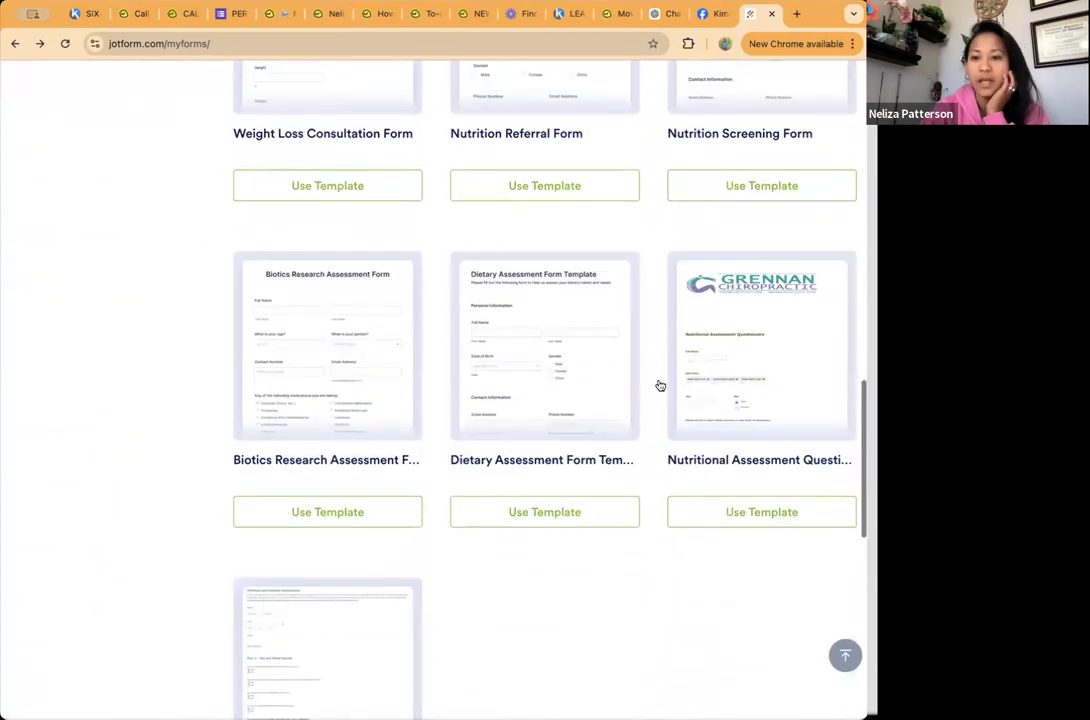
pyautogui.click(809, 325)
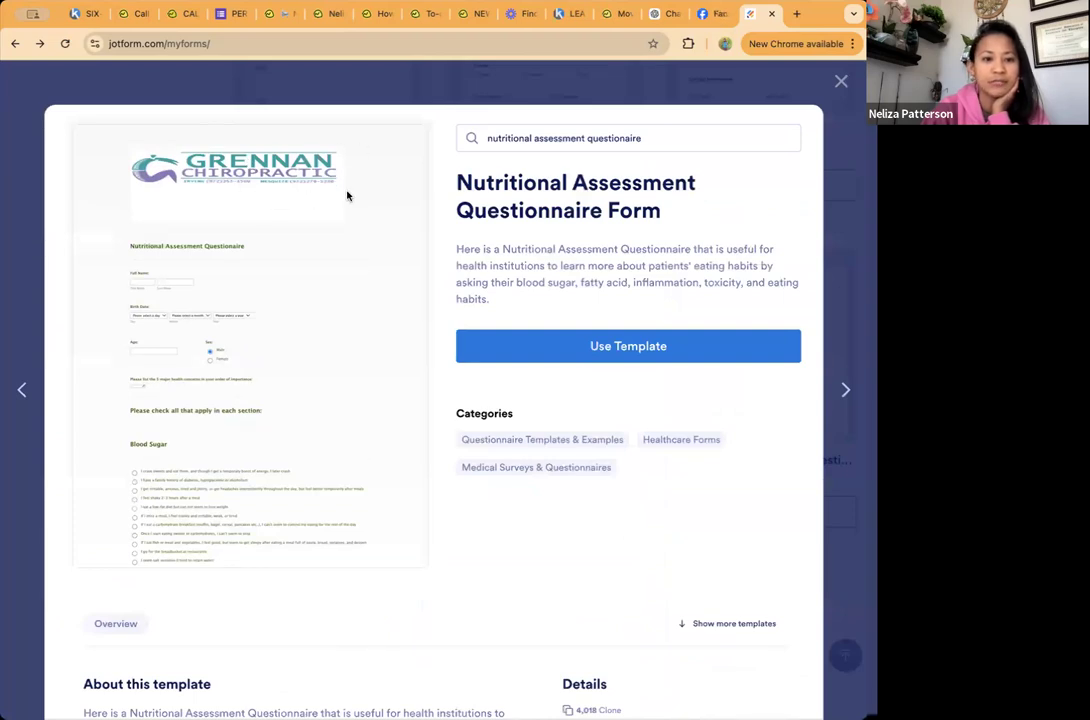
pyautogui.scroll(-3, 336, 365)
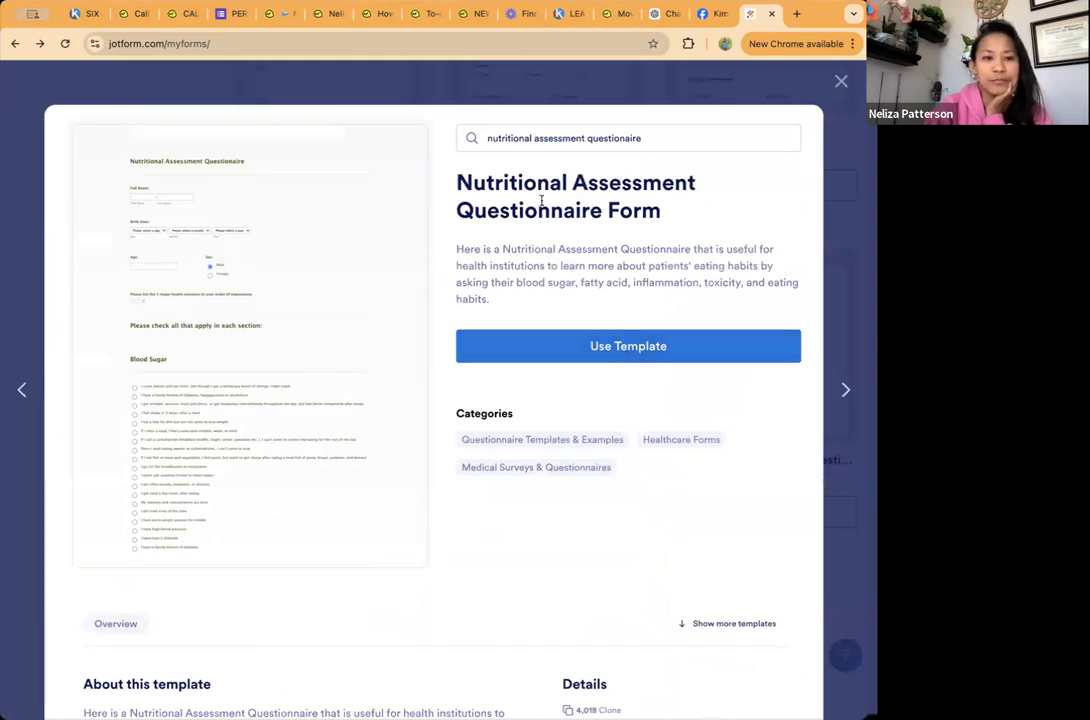
pyautogui.scroll(3, 213, 249)
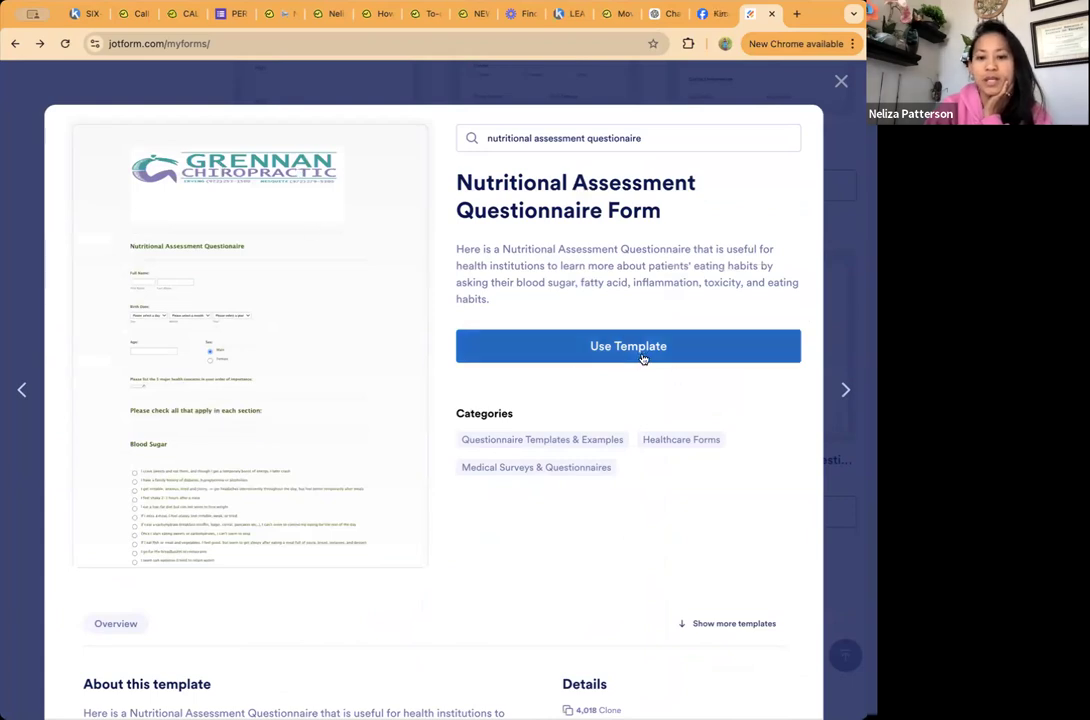
pyautogui.click(840, 82)
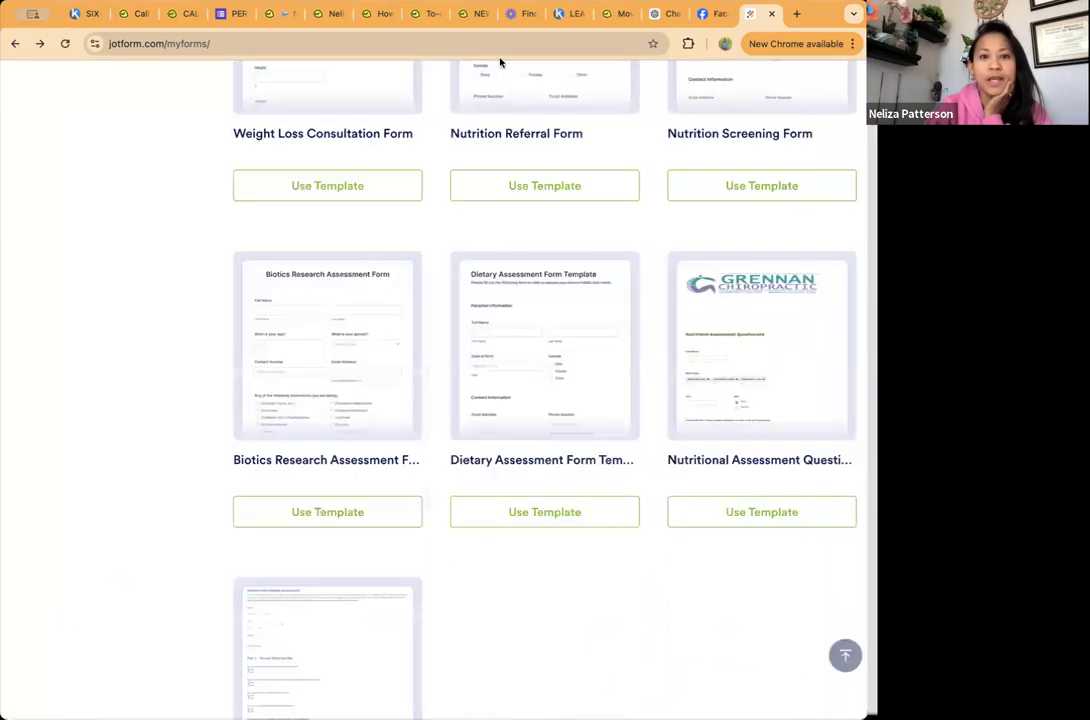
# Step: Return to the list of forms and open the Health and Wellness Assessment Form for editing
pyautogui.click(16, 47)
pyautogui.click(40, 43)
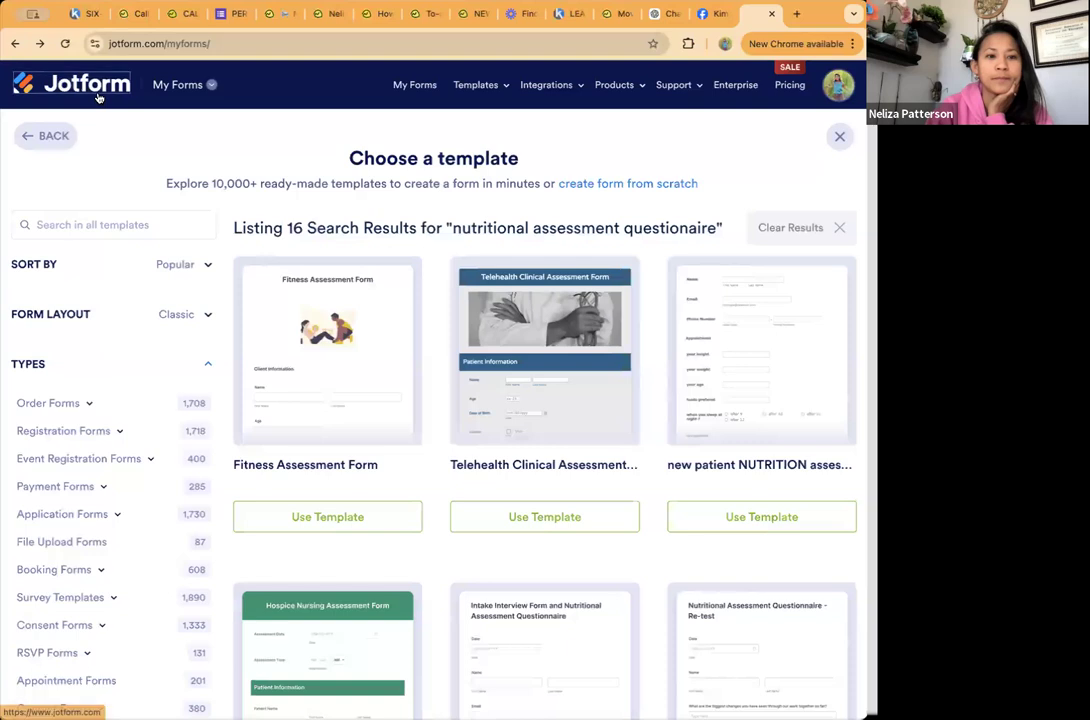
pyautogui.click(98, 96)
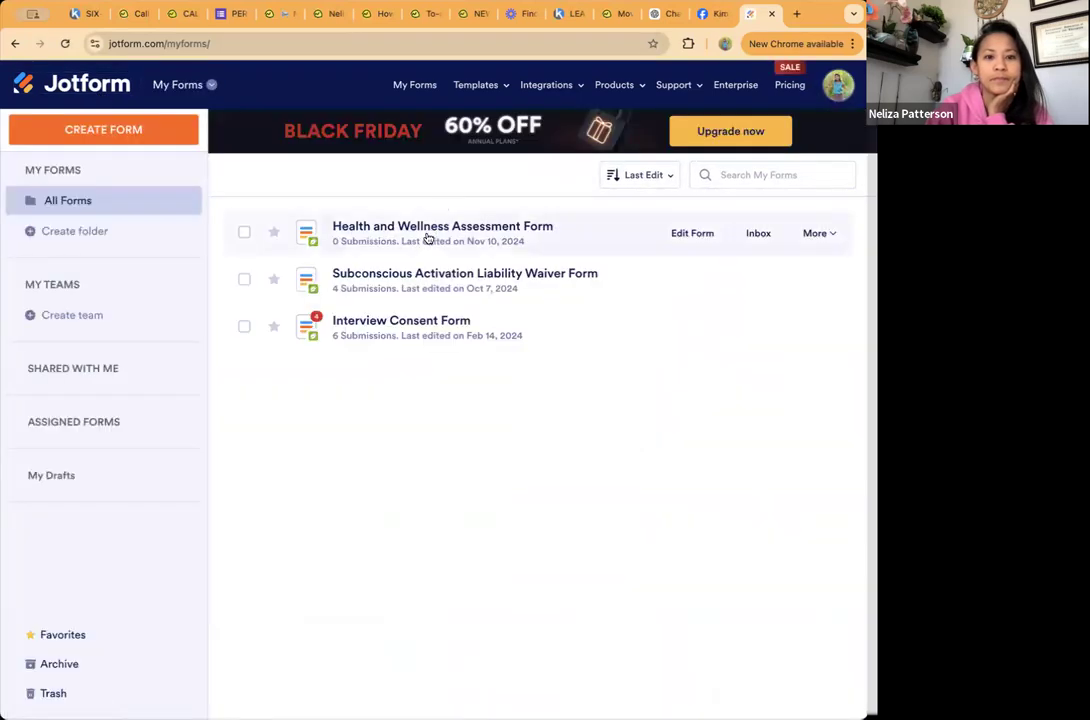
pyautogui.click(428, 238)
pyautogui.click(243, 187)
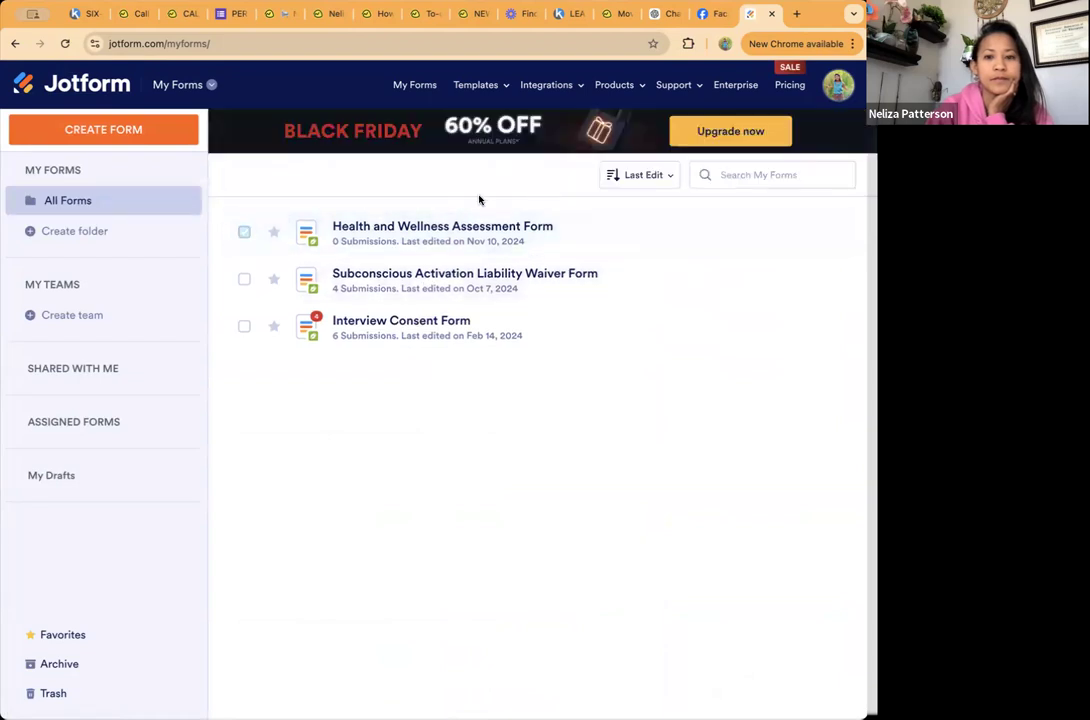
pyautogui.click(686, 237)
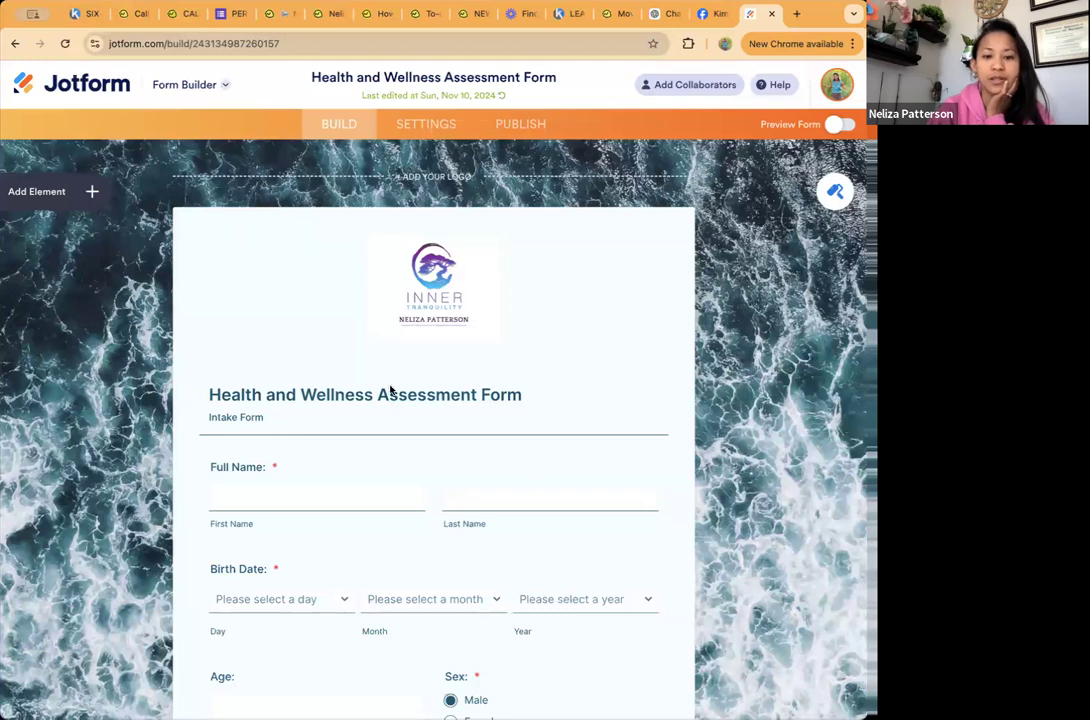
# Step: Look over the start of the form and review its color scheme, page image and font color in the Form Designer
pyautogui.scroll(-2, 428, 455)
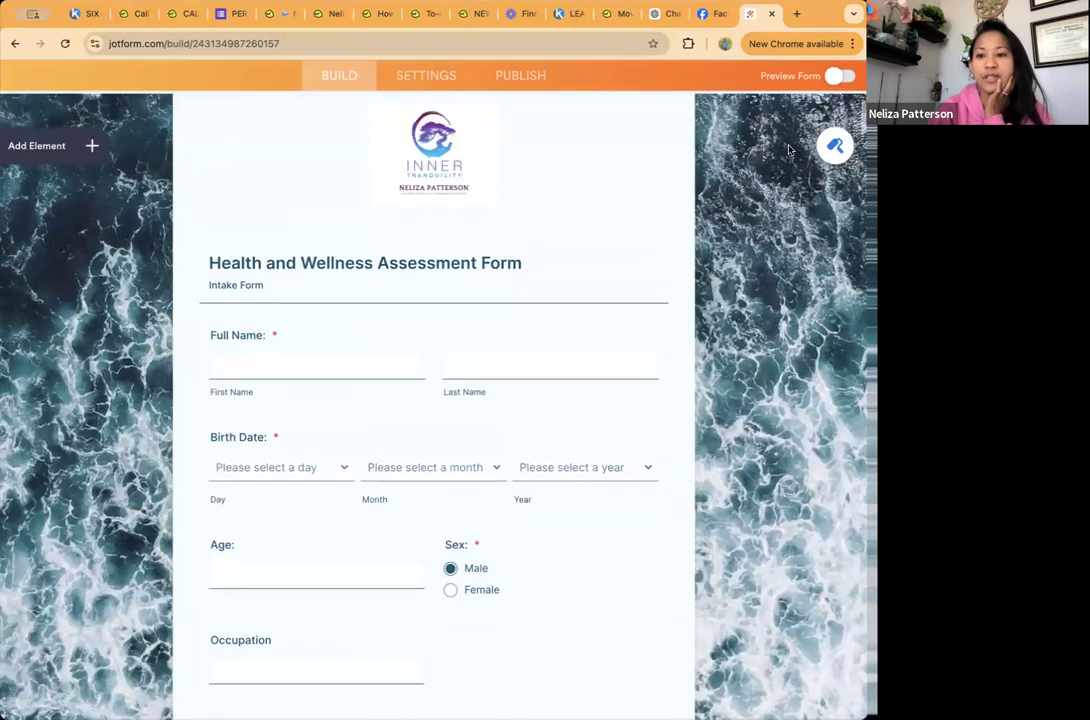
pyautogui.scroll(1, 788, 149)
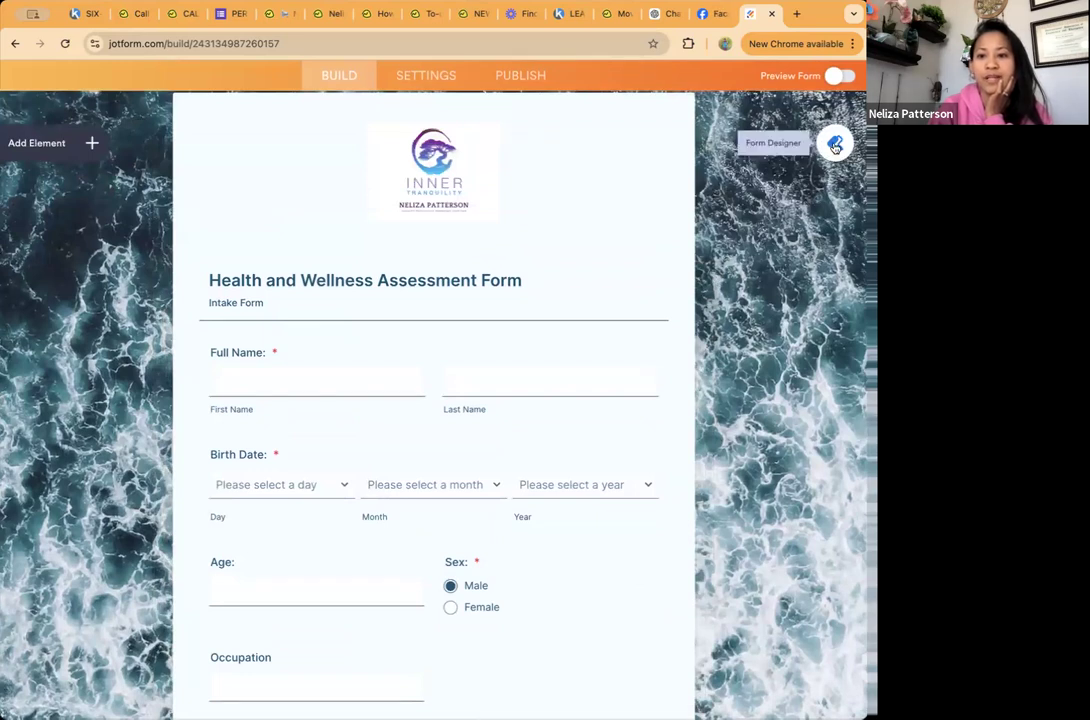
pyautogui.click(835, 144)
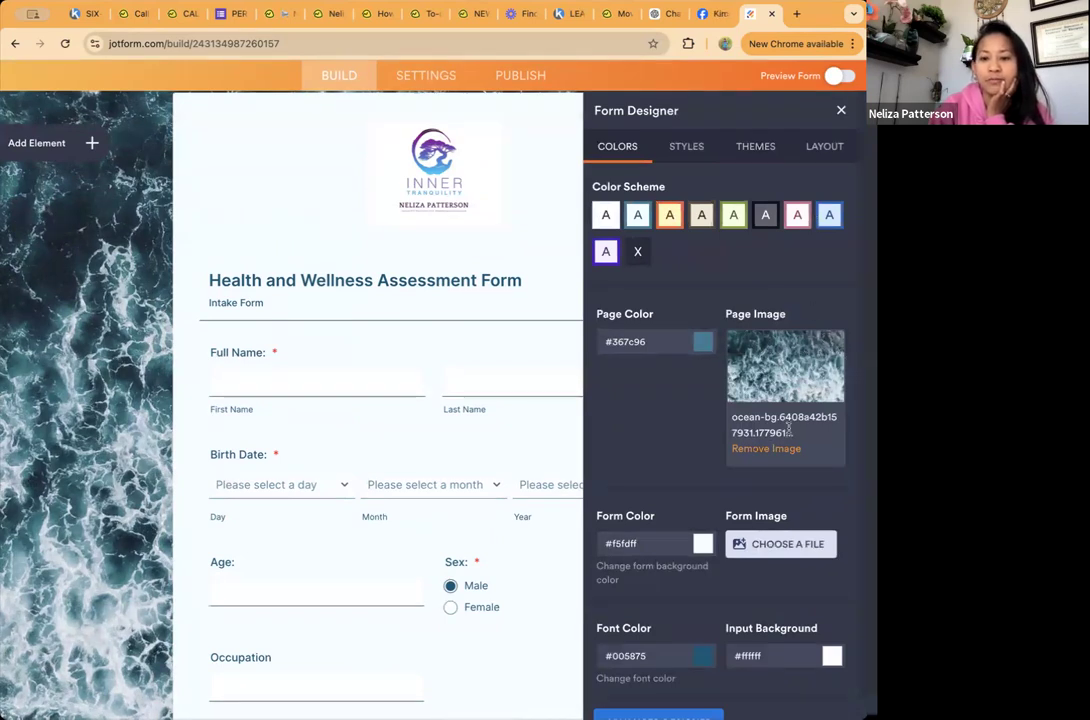
pyautogui.scroll(-1, 700, 380)
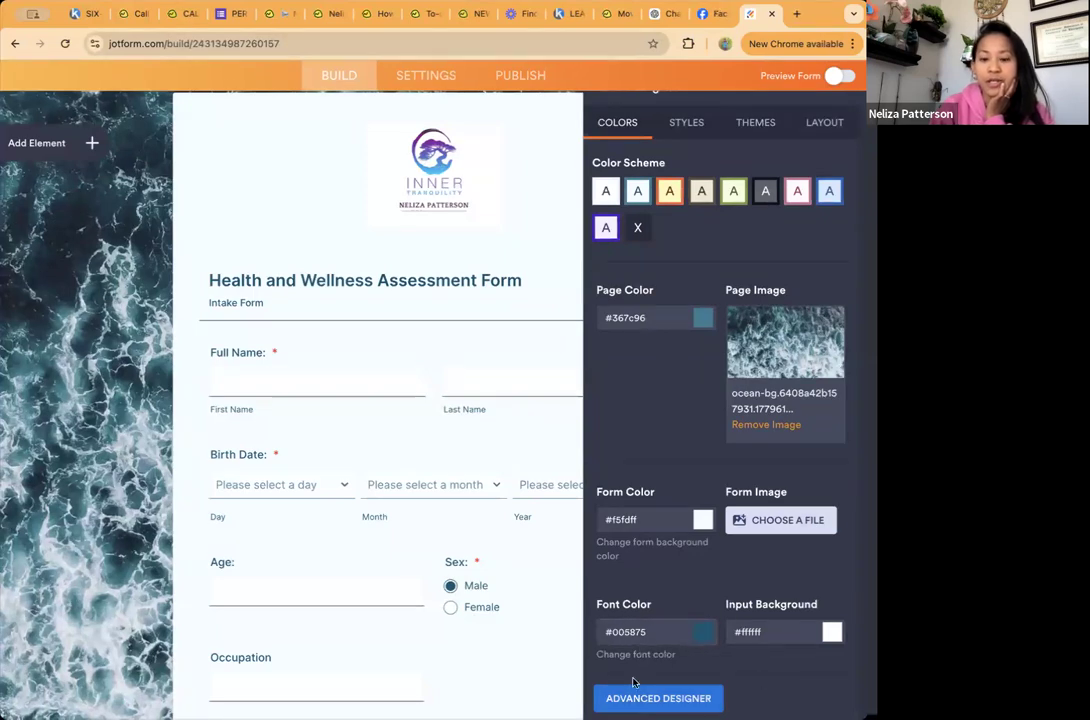
# Step: Examine the background image, form layout, form logo and font options in the Advanced Designer, and return to the form builder
pyautogui.click(658, 698)
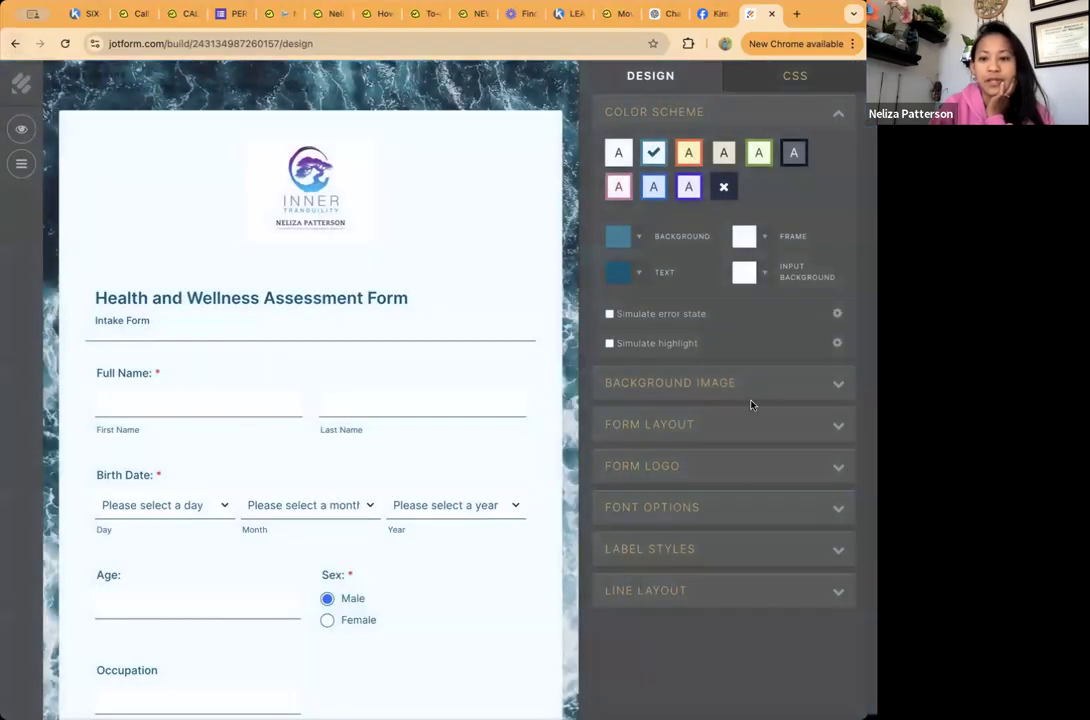
pyautogui.click(840, 380)
pyautogui.click(840, 348)
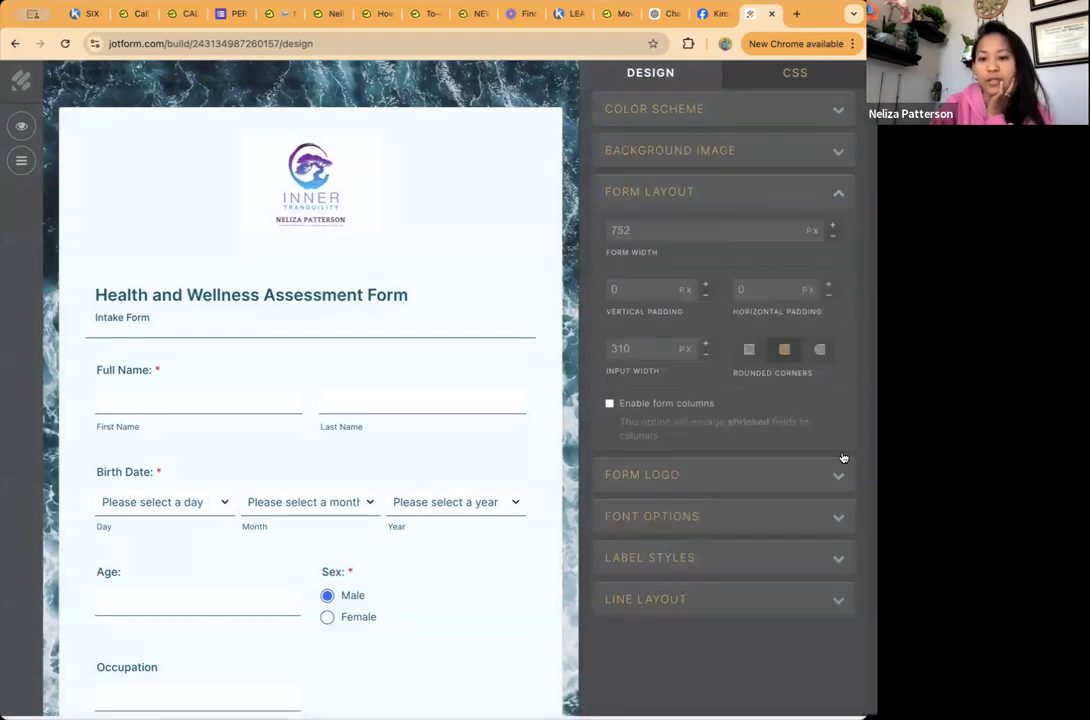
pyautogui.click(839, 474)
pyautogui.click(840, 485)
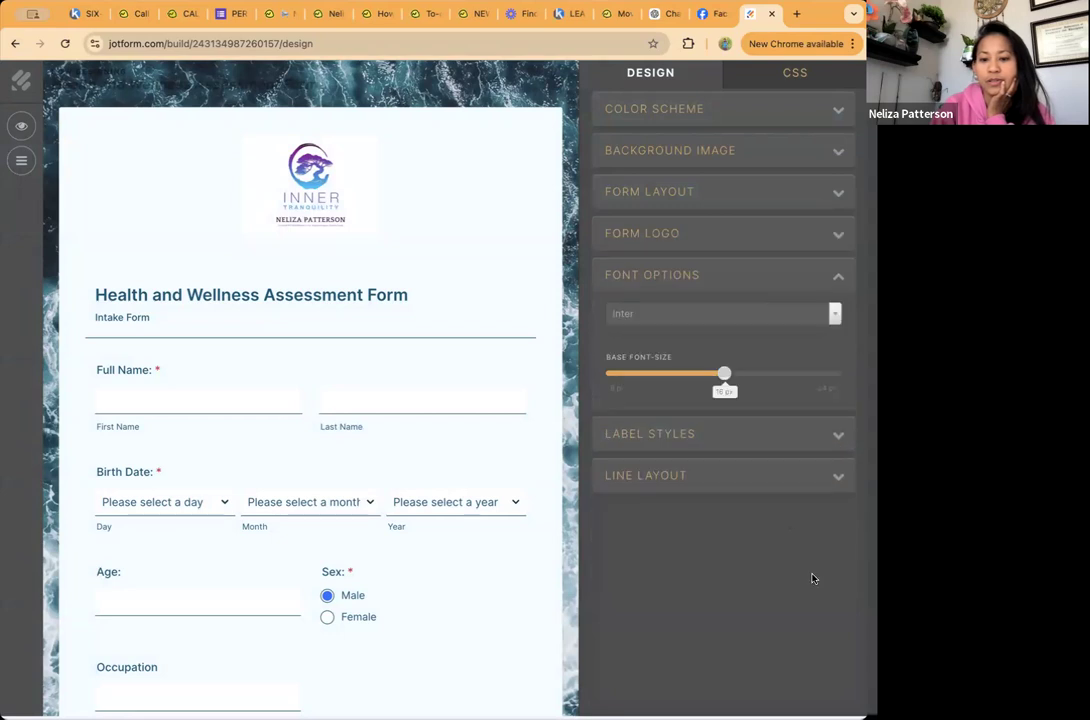
pyautogui.click(15, 44)
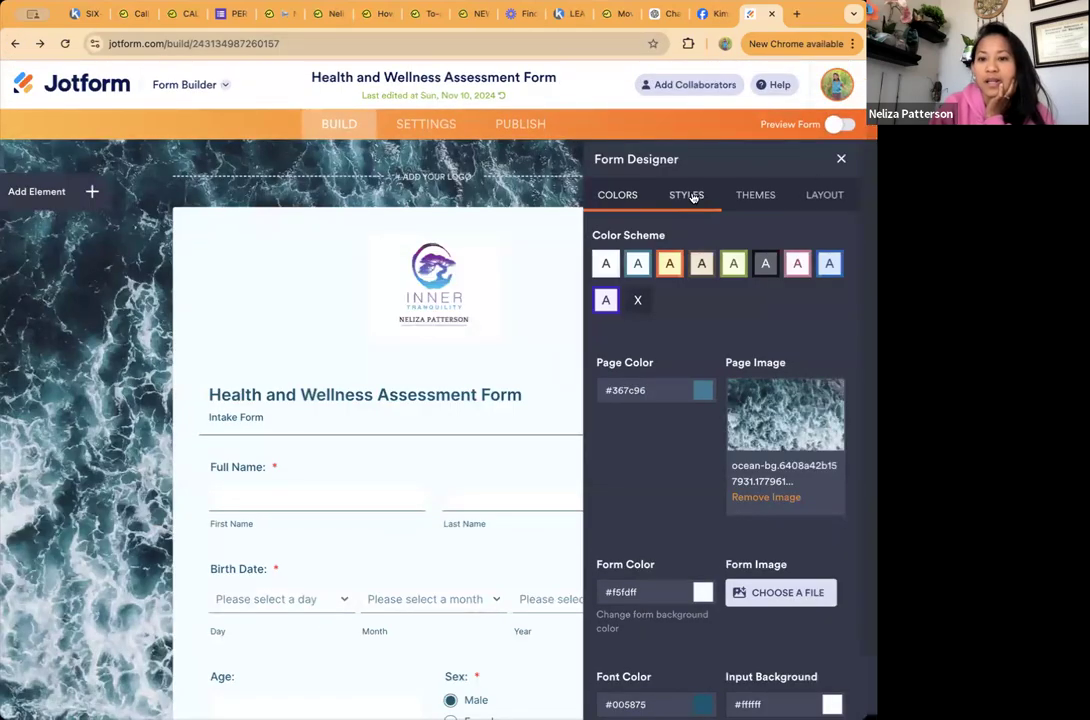
# Step: Review the form's style settings, including width, label alignment, question spacing, font, button style and custom CSS
pyautogui.click(693, 197)
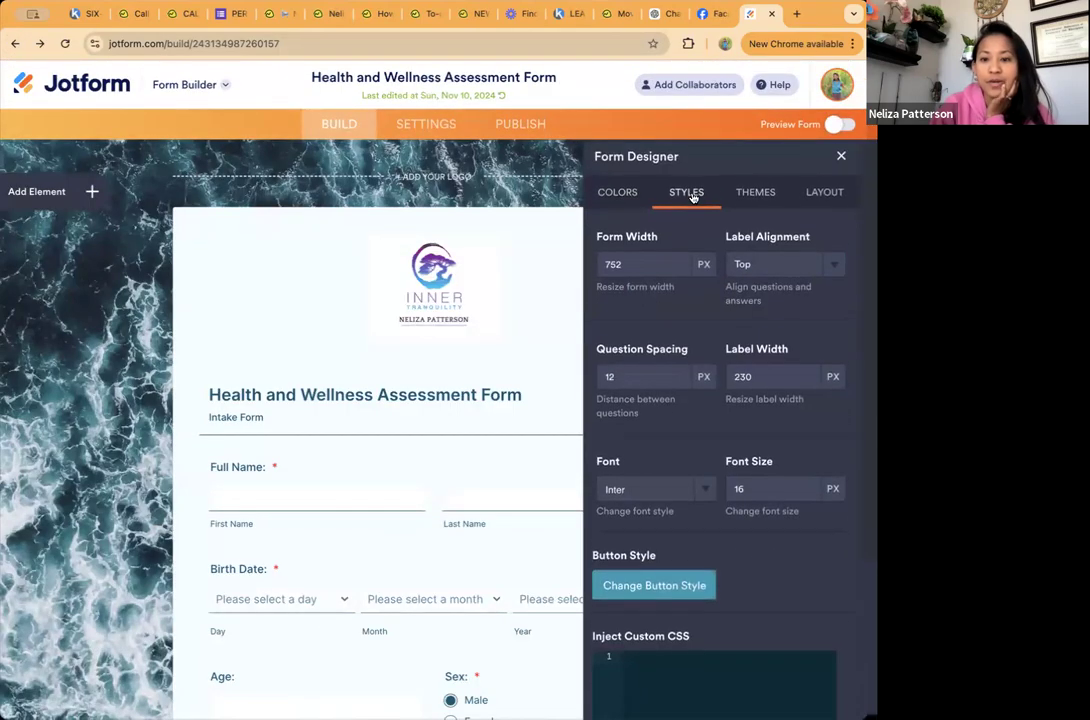
pyautogui.scroll(-2, 692, 197)
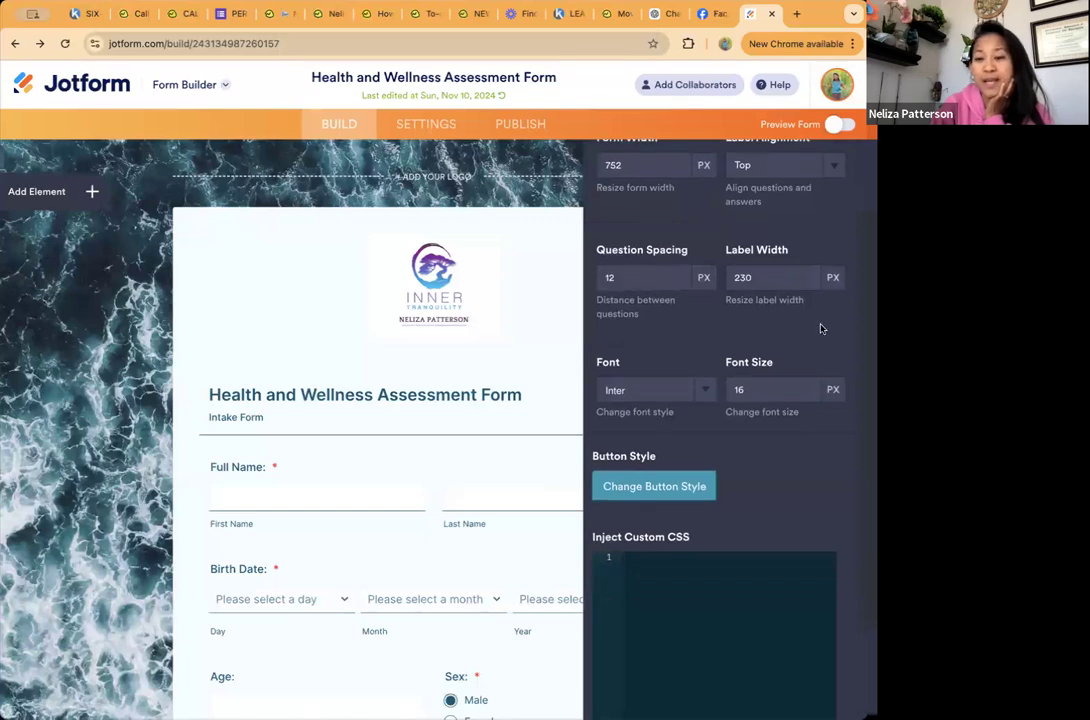
pyautogui.scroll(-1, 760, 340)
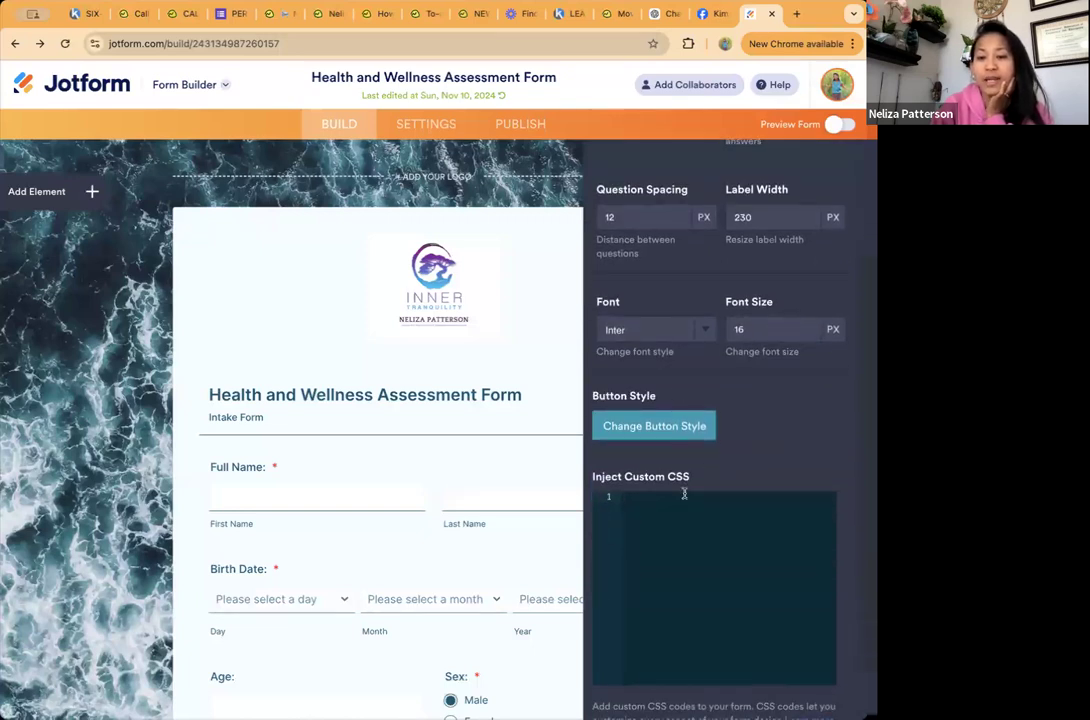
pyautogui.scroll(-1, 684, 493)
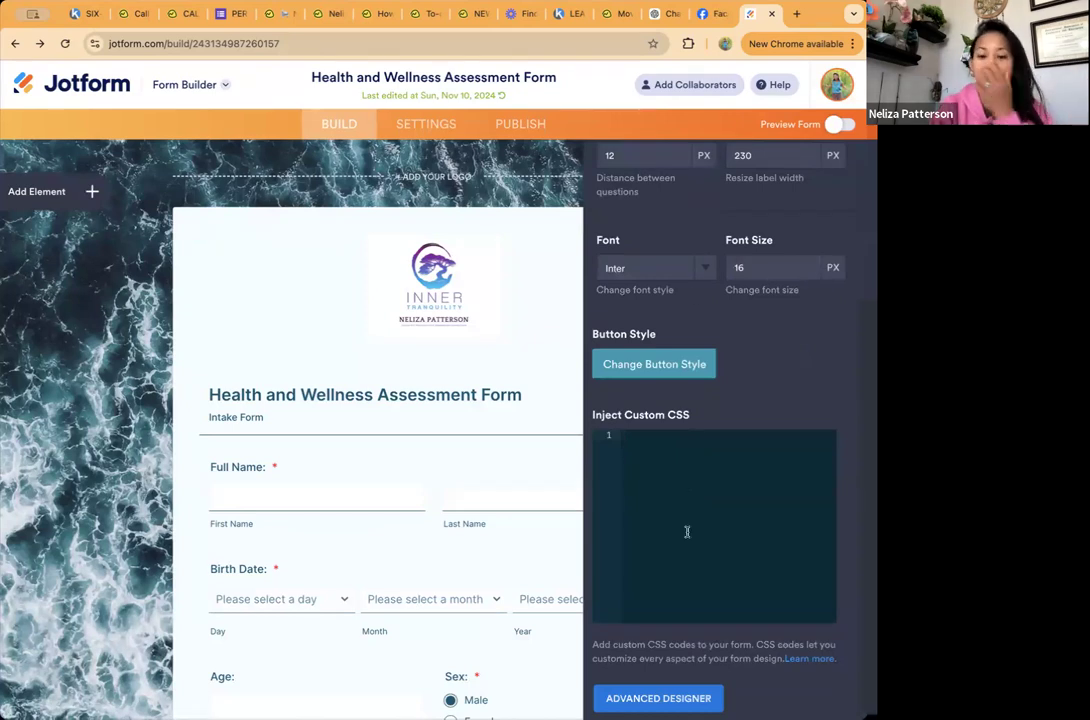
pyautogui.scroll(5, 804, 345)
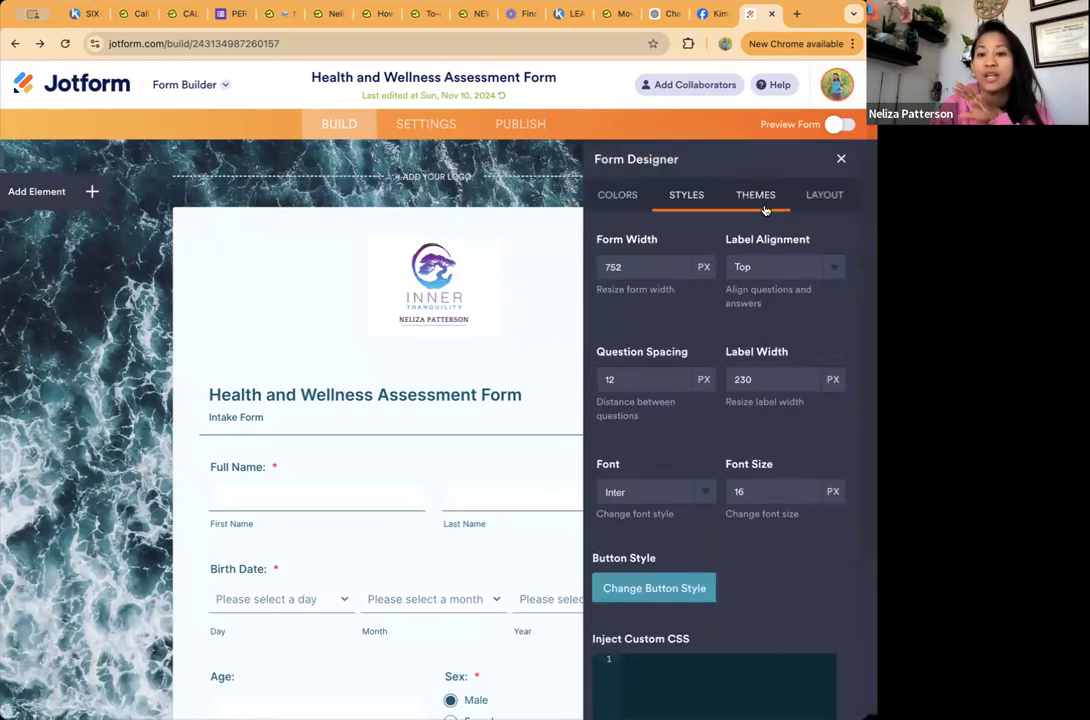
# Step: Browse the featured themes for the form and view the Classic Form and Card Form layout choices
pyautogui.click(731, 205)
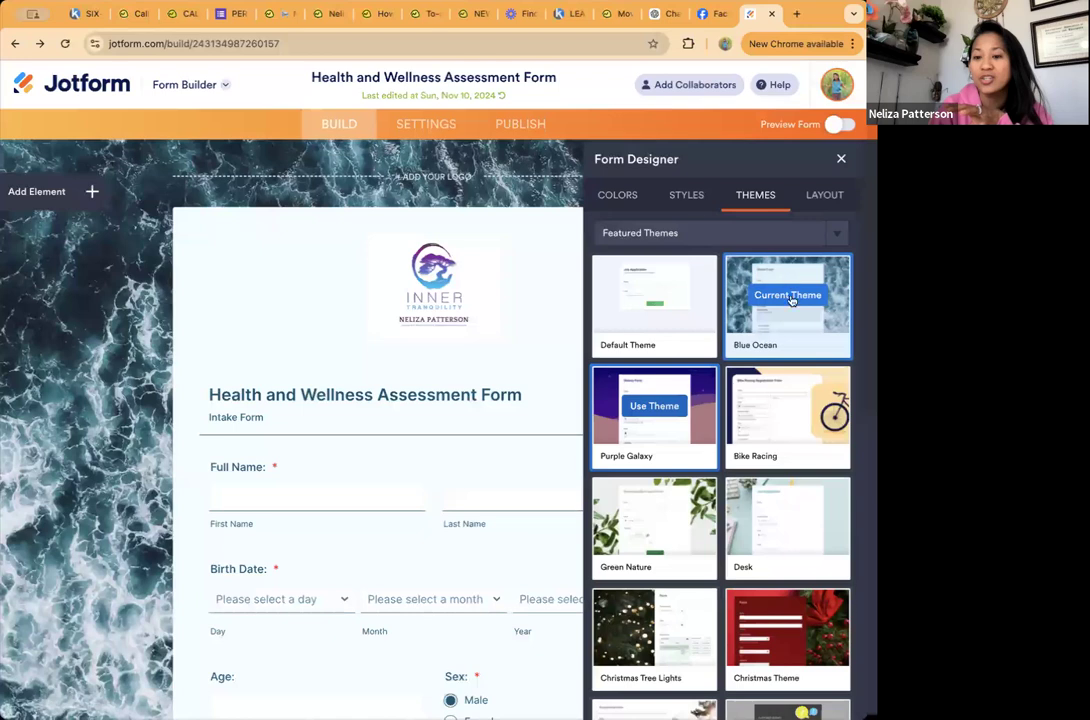
pyautogui.scroll(-6, 786, 584)
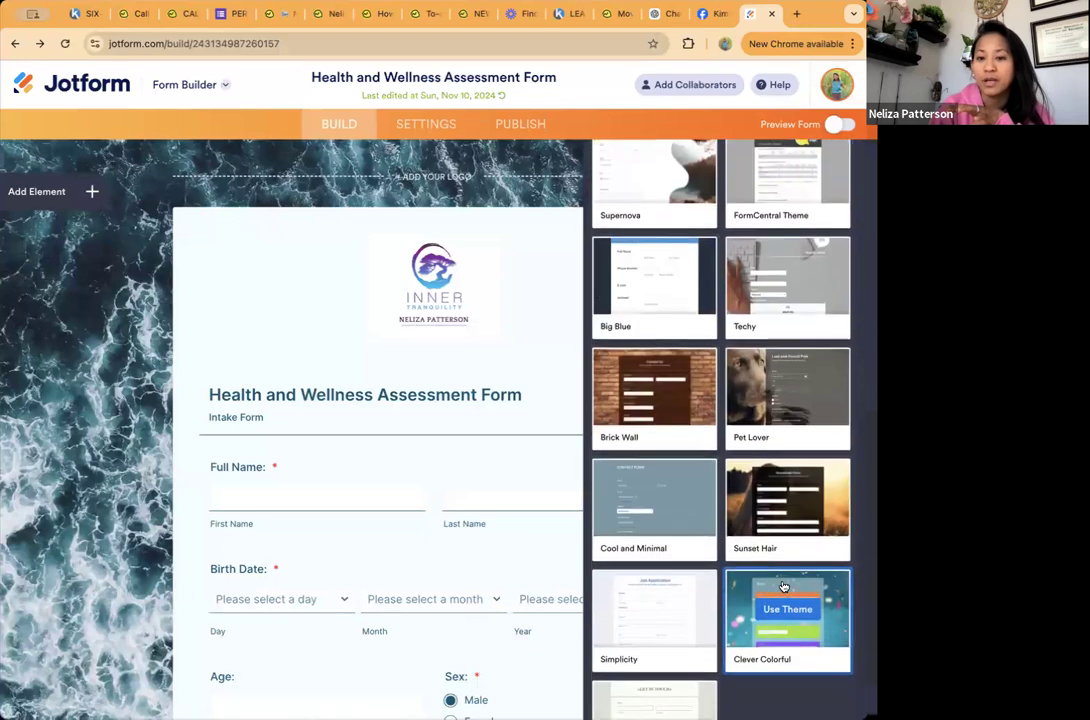
pyautogui.scroll(3, 770, 410)
pyautogui.scroll(1, 720, 350)
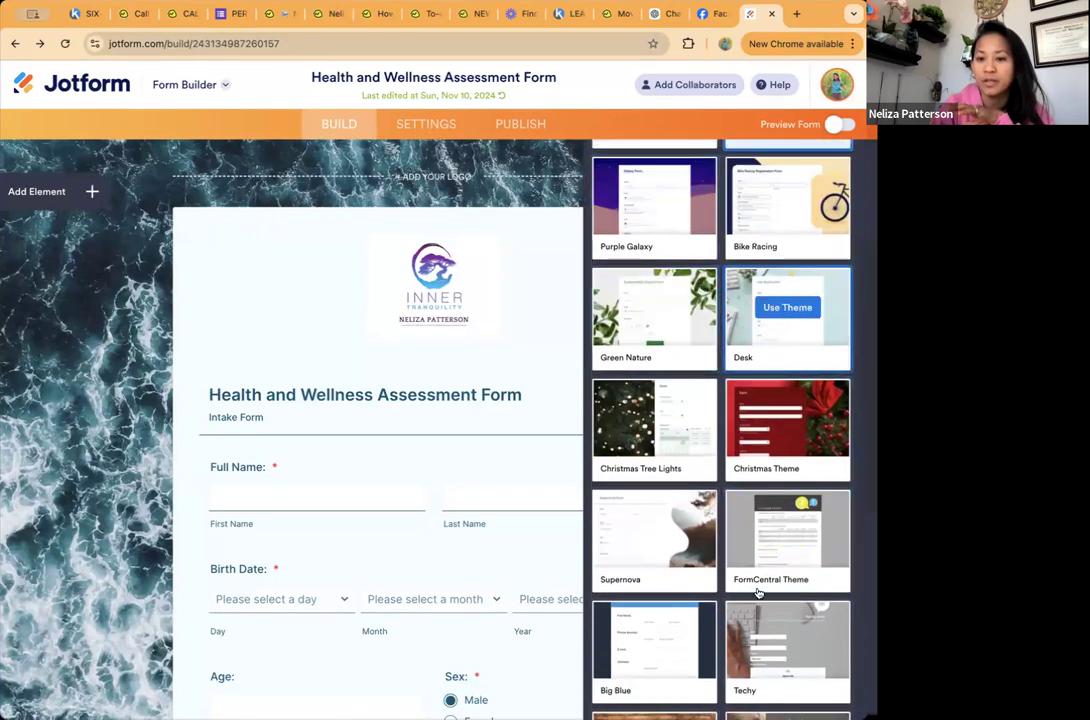
pyautogui.scroll(5, 757, 593)
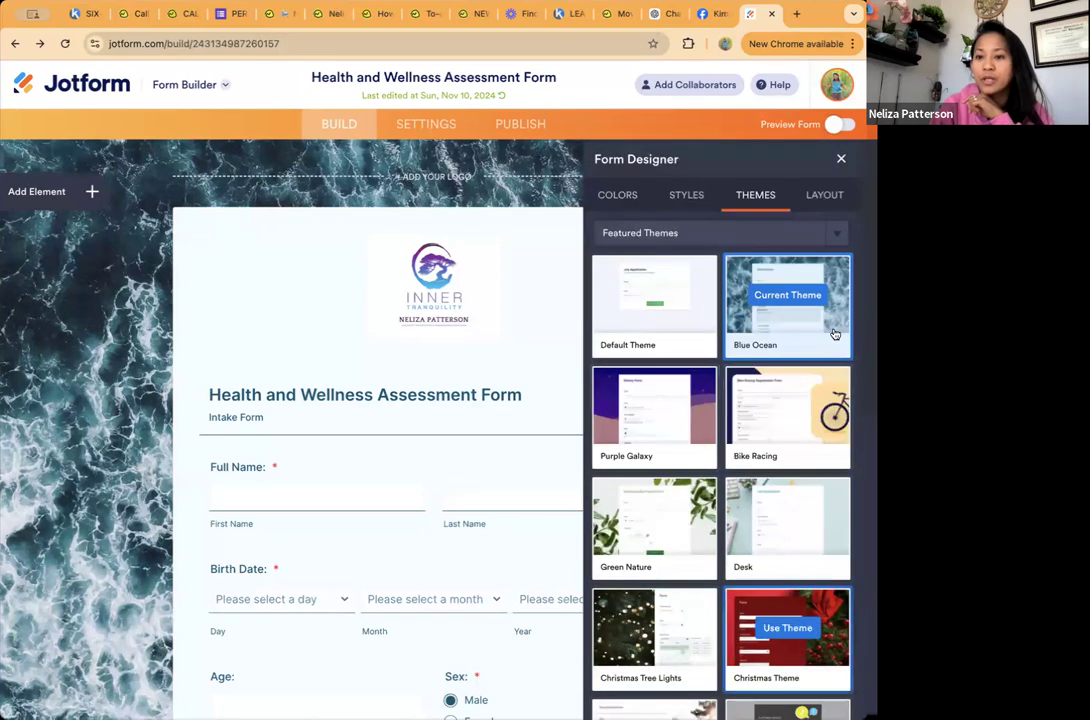
pyautogui.click(832, 197)
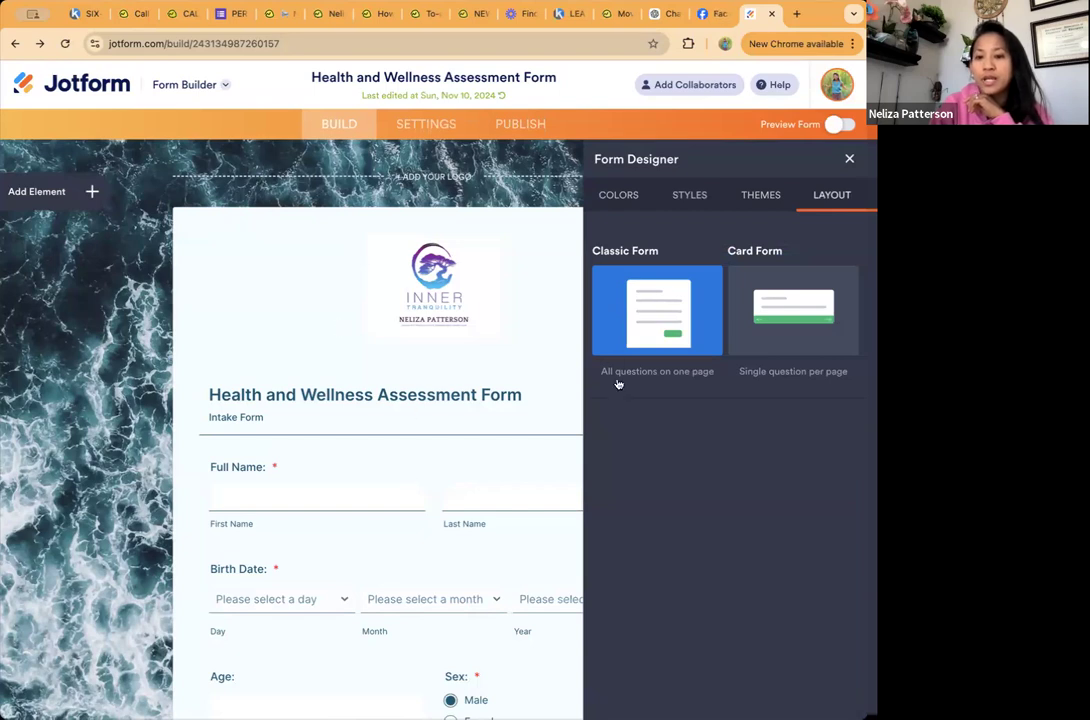
# Step: Switch the form to the Card Form layout and examine its cards from the welcome page through the Energy and Mood Patterns questions
pyautogui.click(785, 314)
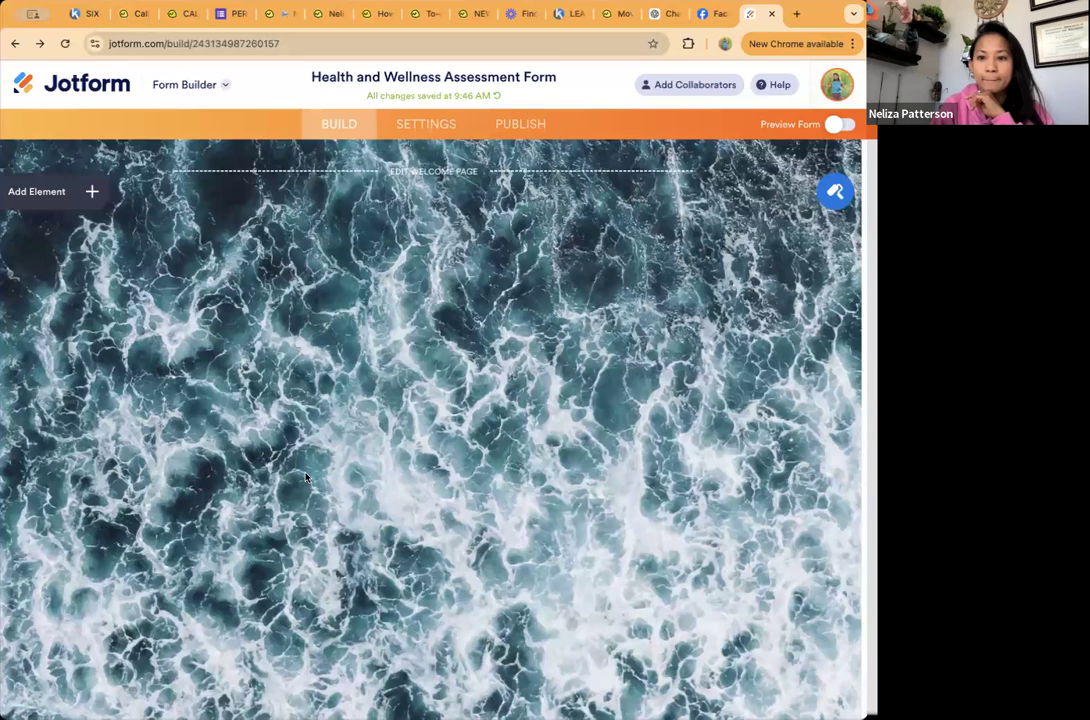
pyautogui.scroll(-5, 305, 478)
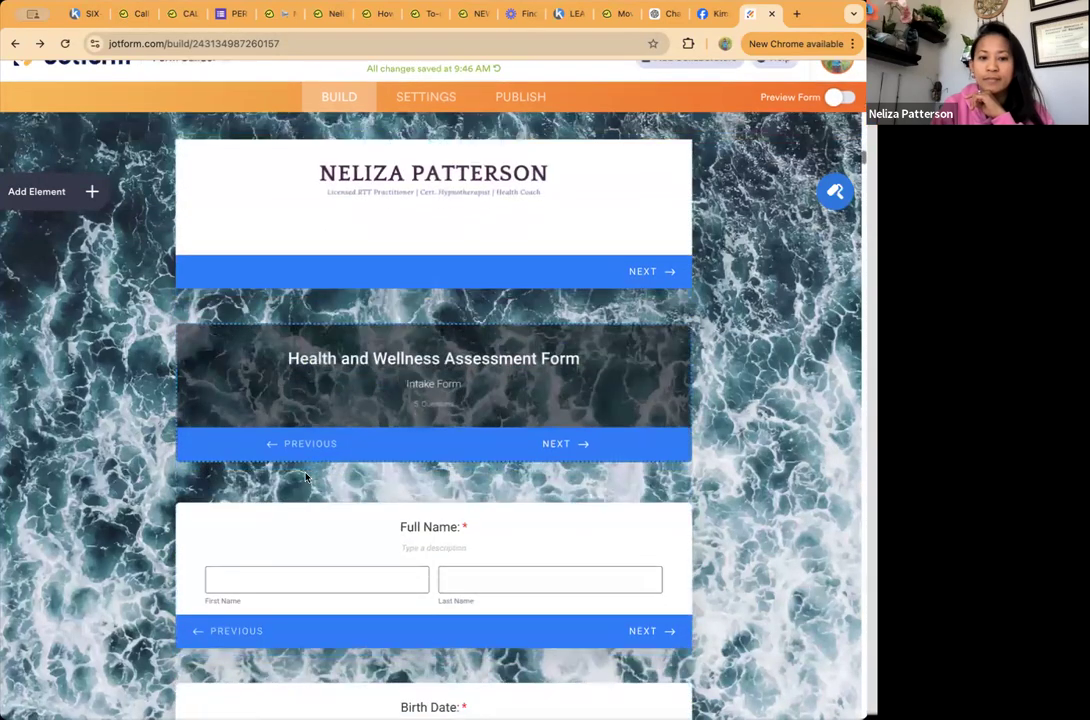
pyautogui.scroll(-2, 305, 478)
pyautogui.scroll(6, 305, 478)
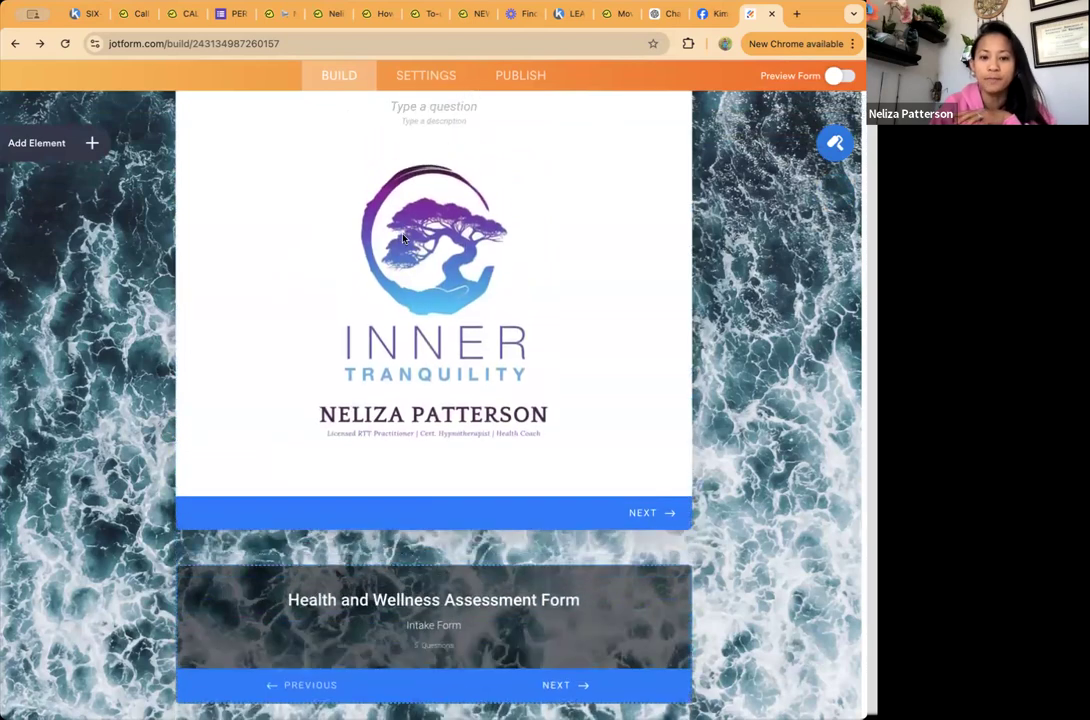
pyautogui.scroll(-3, 403, 238)
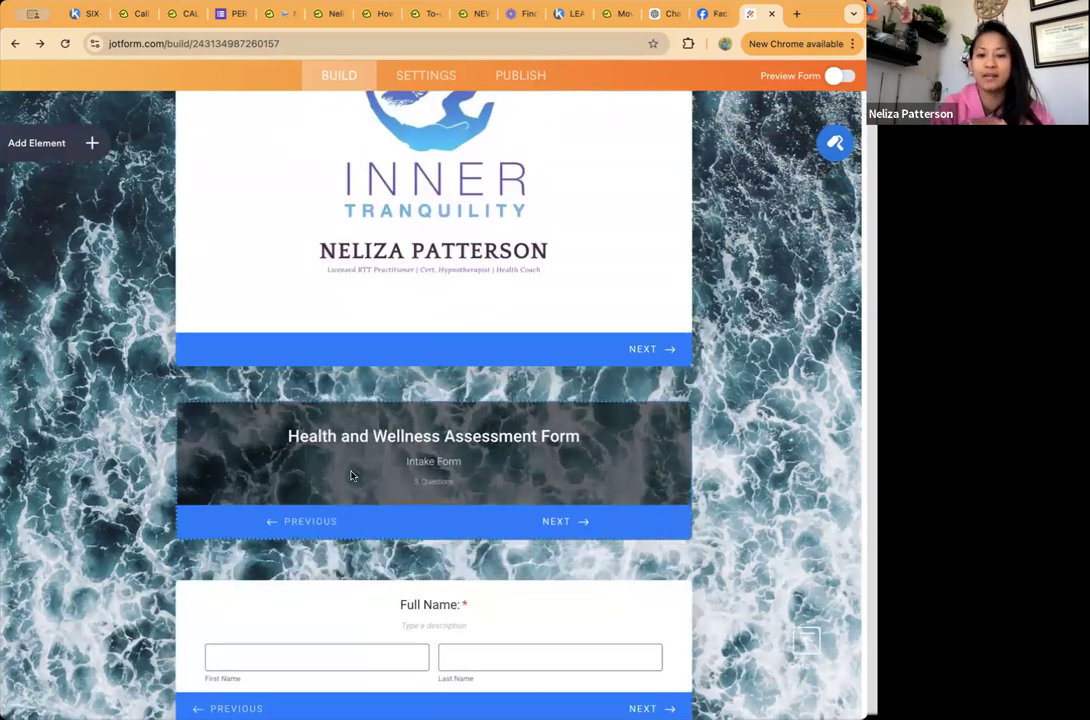
pyautogui.scroll(-4, 351, 476)
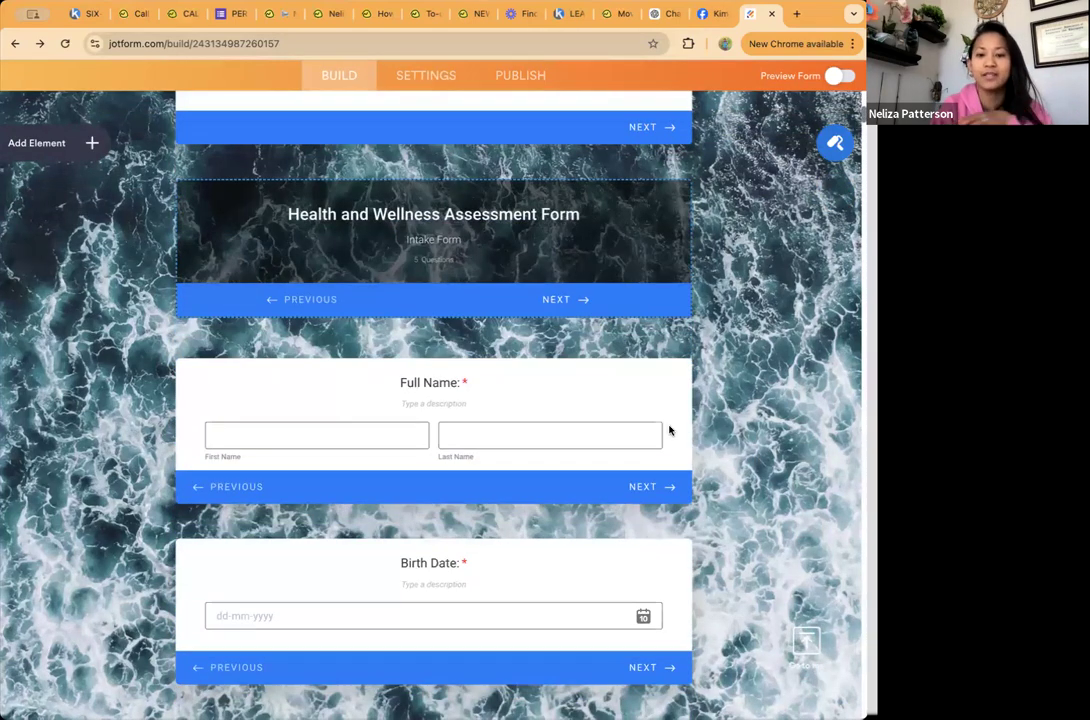
pyautogui.scroll(-5, 650, 485)
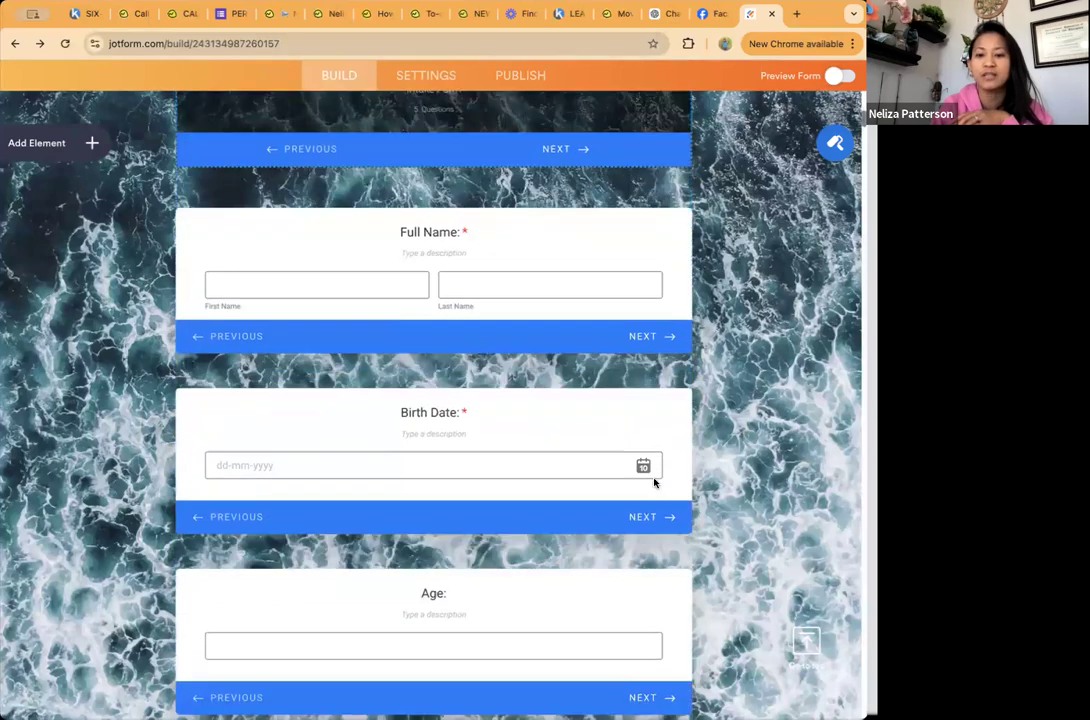
pyautogui.scroll(-10, 484, 576)
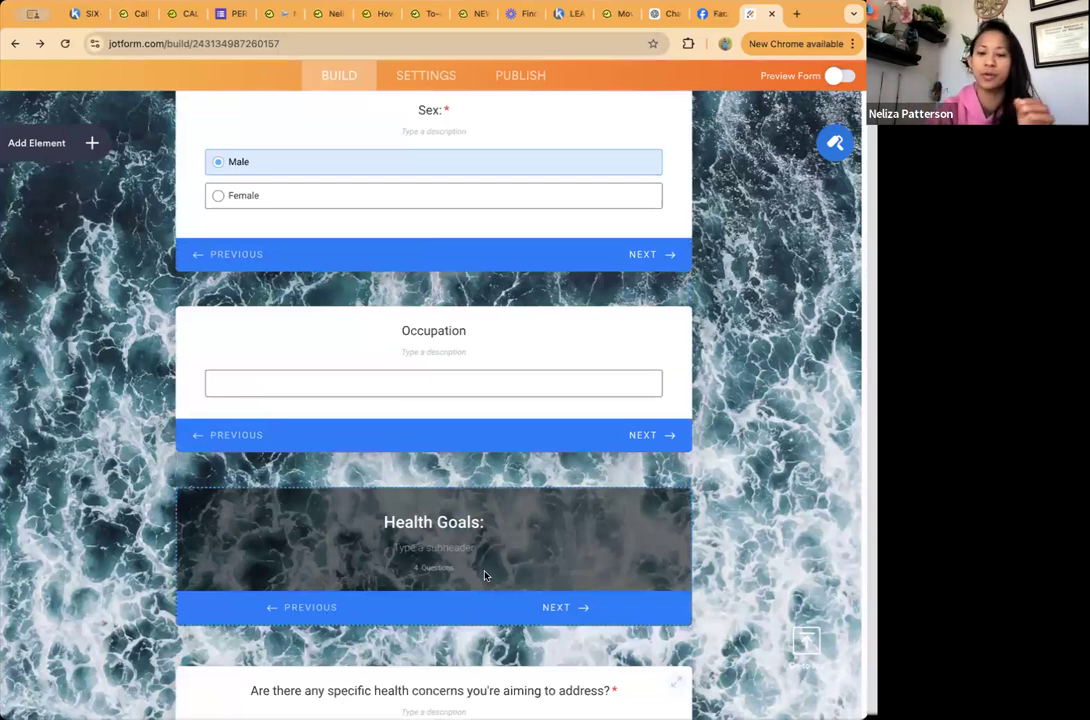
pyautogui.scroll(-10, 485, 575)
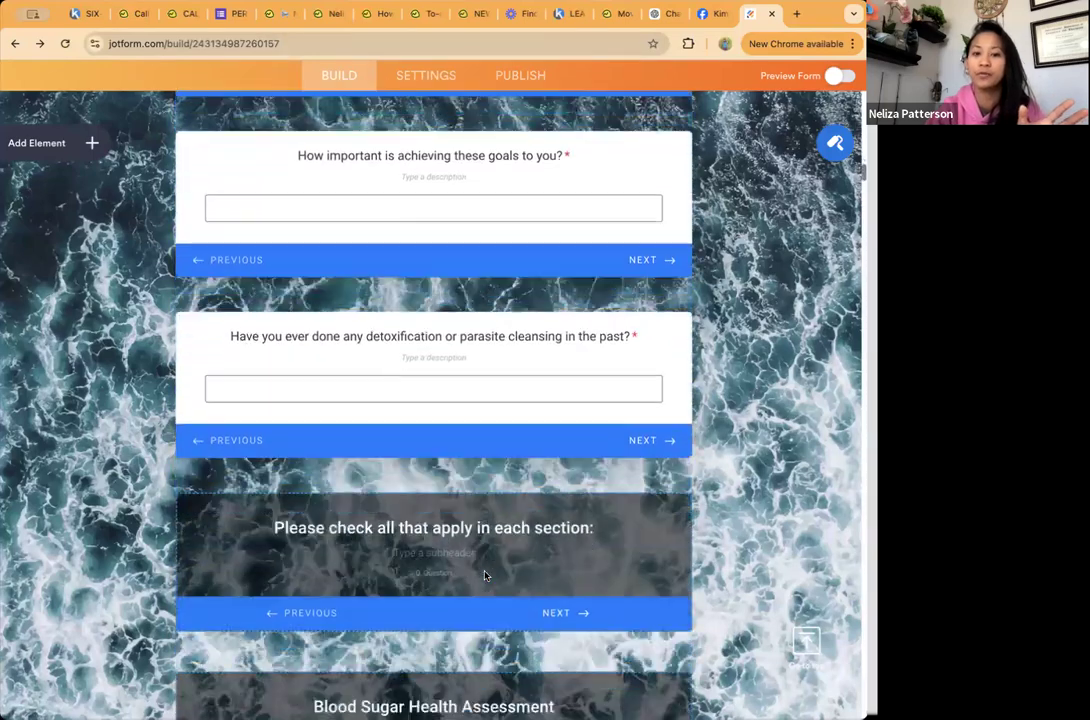
pyautogui.scroll(-6, 485, 575)
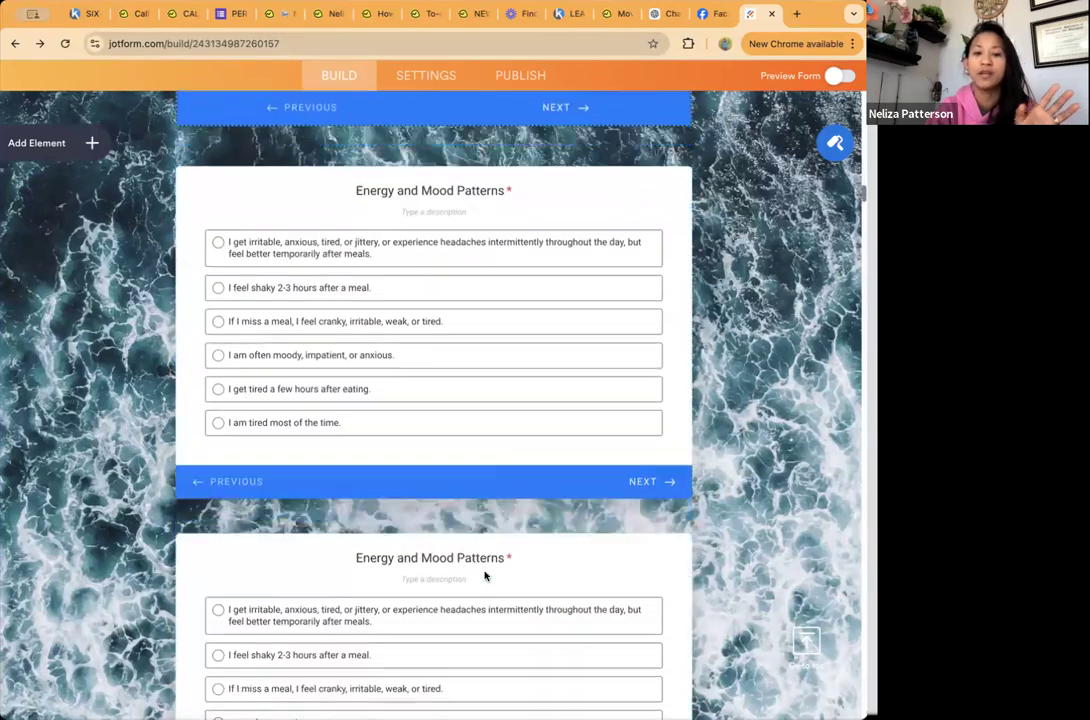
pyautogui.scroll(-1, 485, 575)
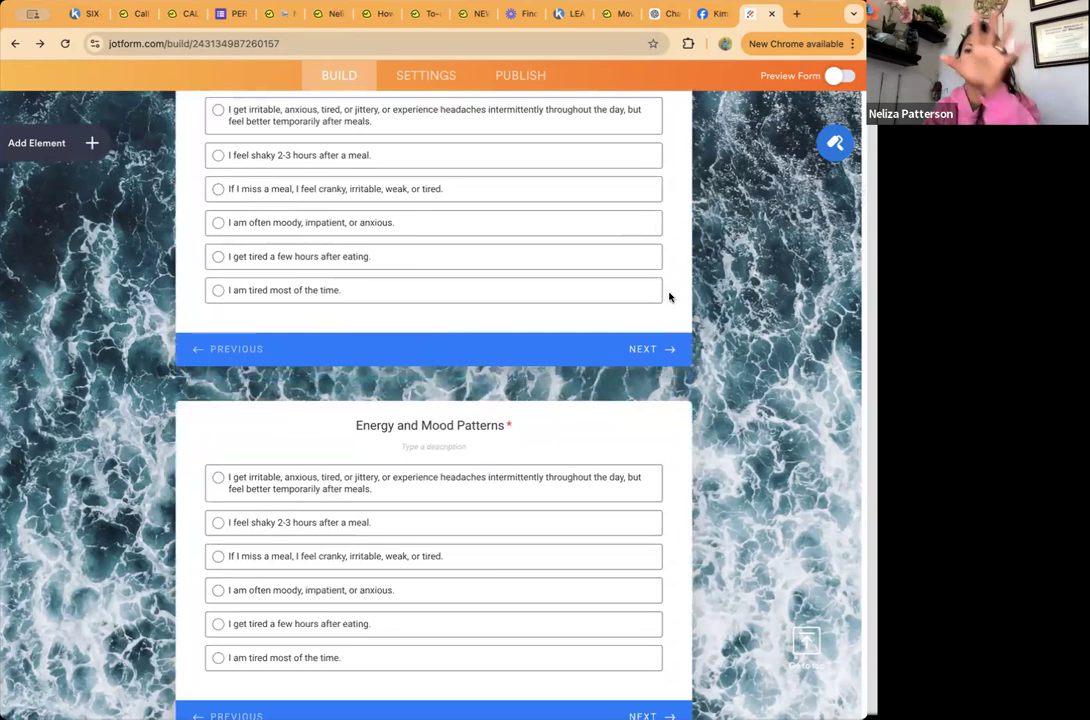
# Step: Restore the Classic Form layout with all questions on one page
pyautogui.click(834, 146)
pyautogui.click(836, 158)
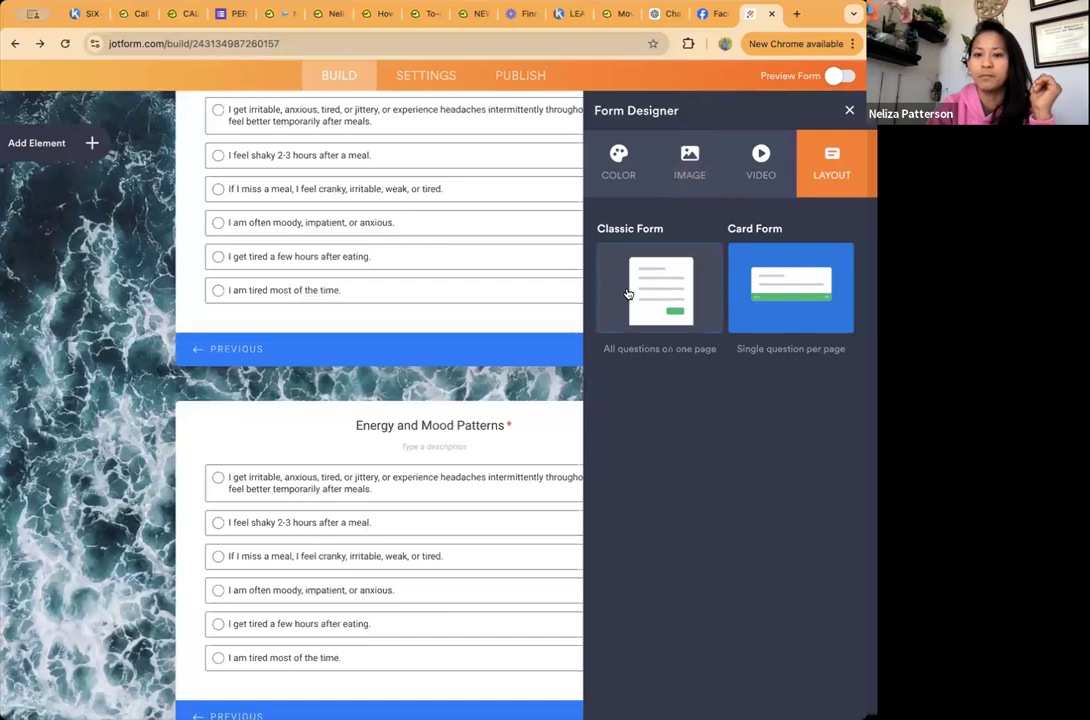
pyautogui.click(627, 293)
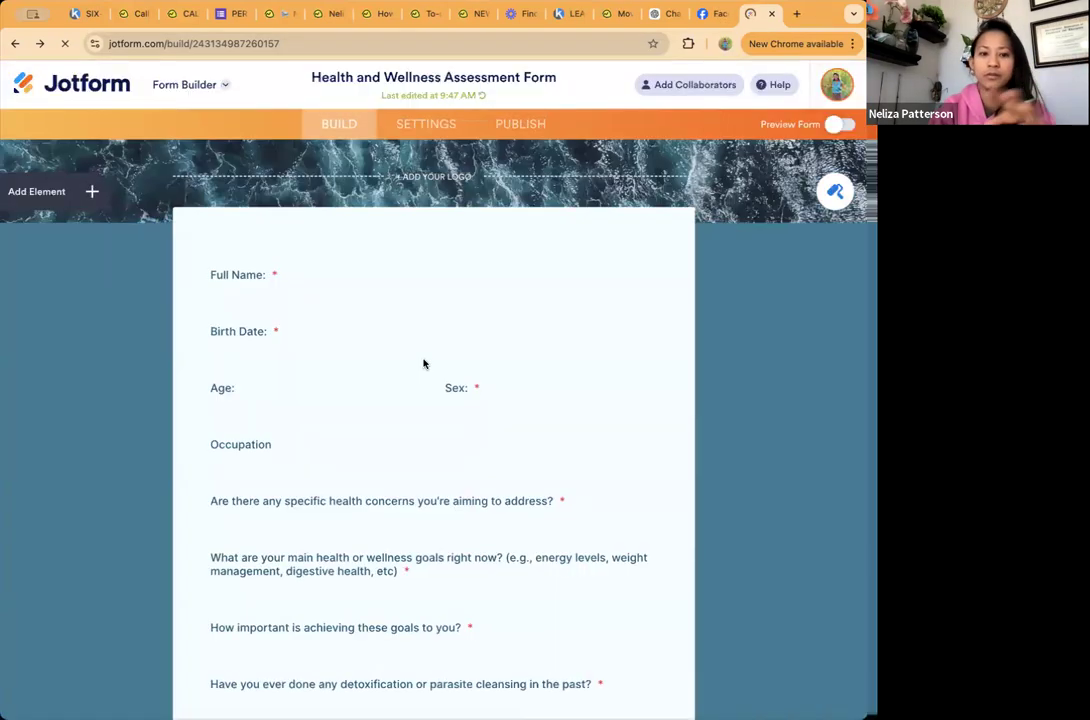
# Step: Look over the classic layout's title, personal detail fields, health goals, and energy and eating habit questions
pyautogui.scroll(-20, 423, 363)
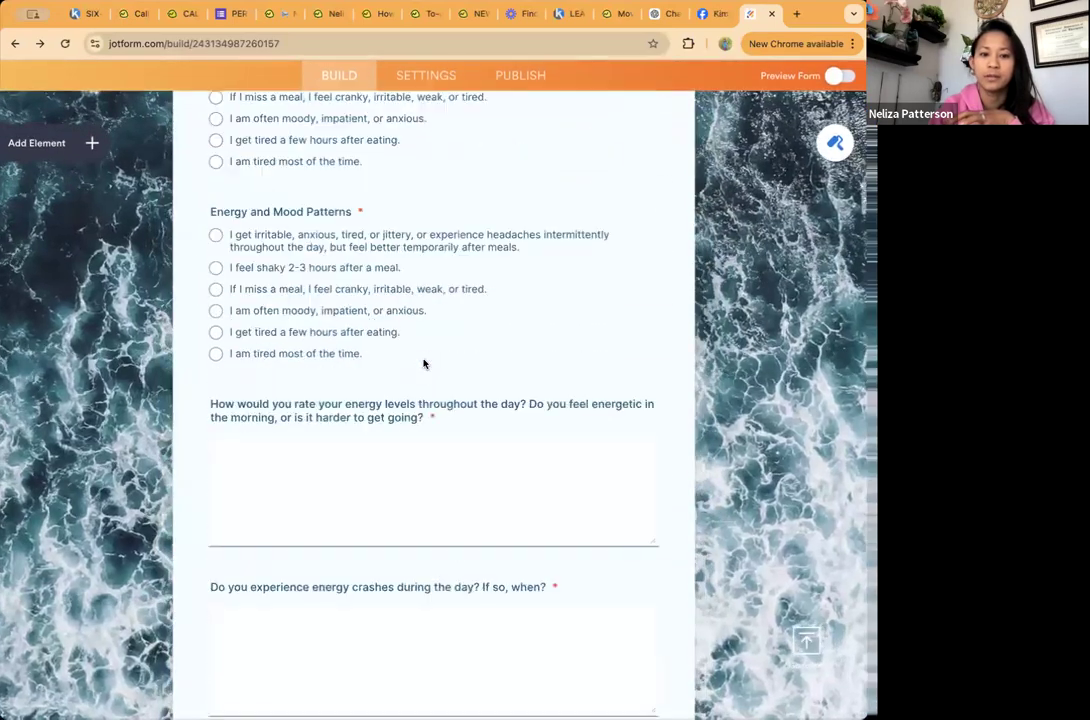
pyautogui.scroll(-10, 423, 363)
pyautogui.scroll(15, 423, 360)
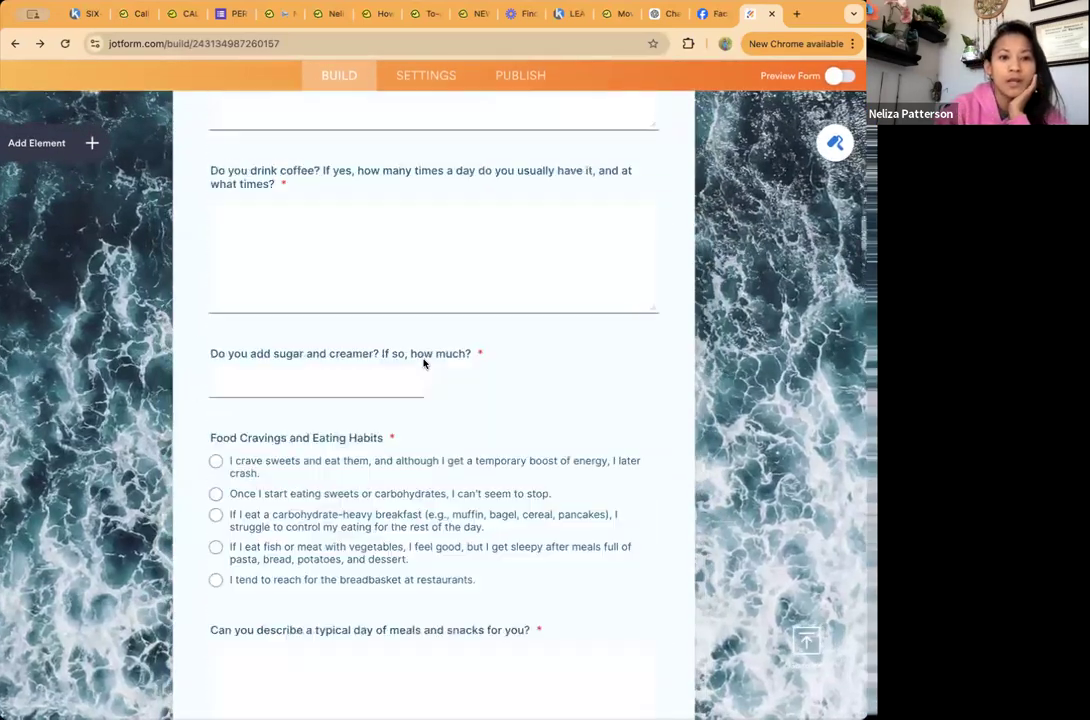
pyautogui.scroll(15, 423, 360)
pyautogui.scroll(-2, 423, 360)
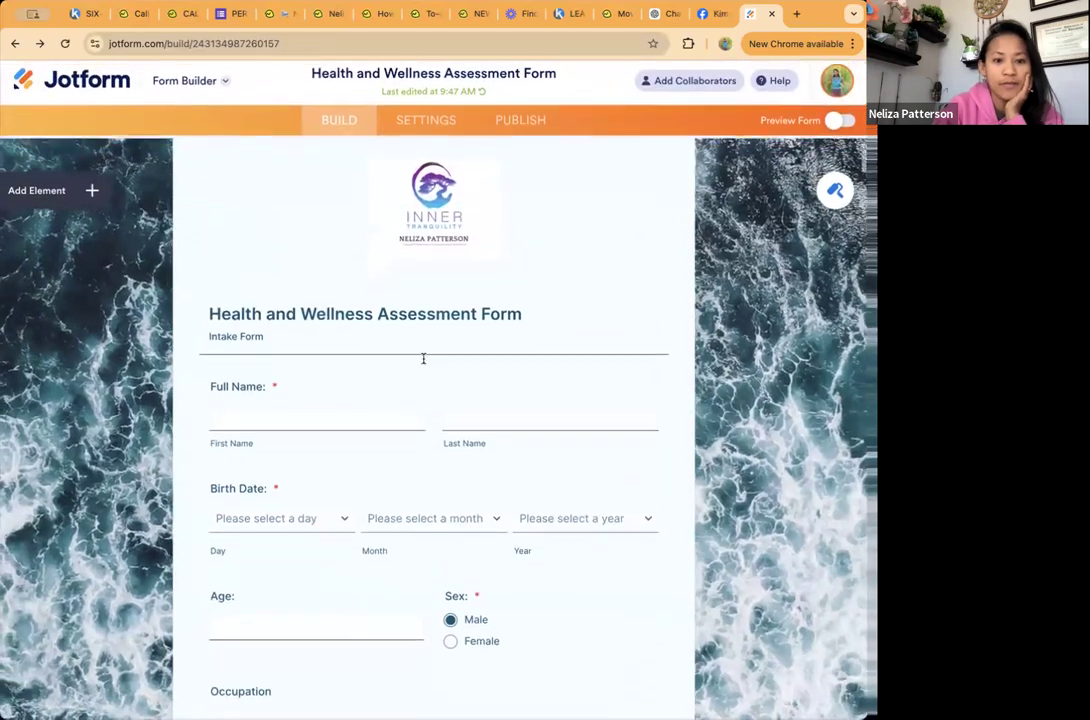
pyautogui.scroll(-2, 245, 432)
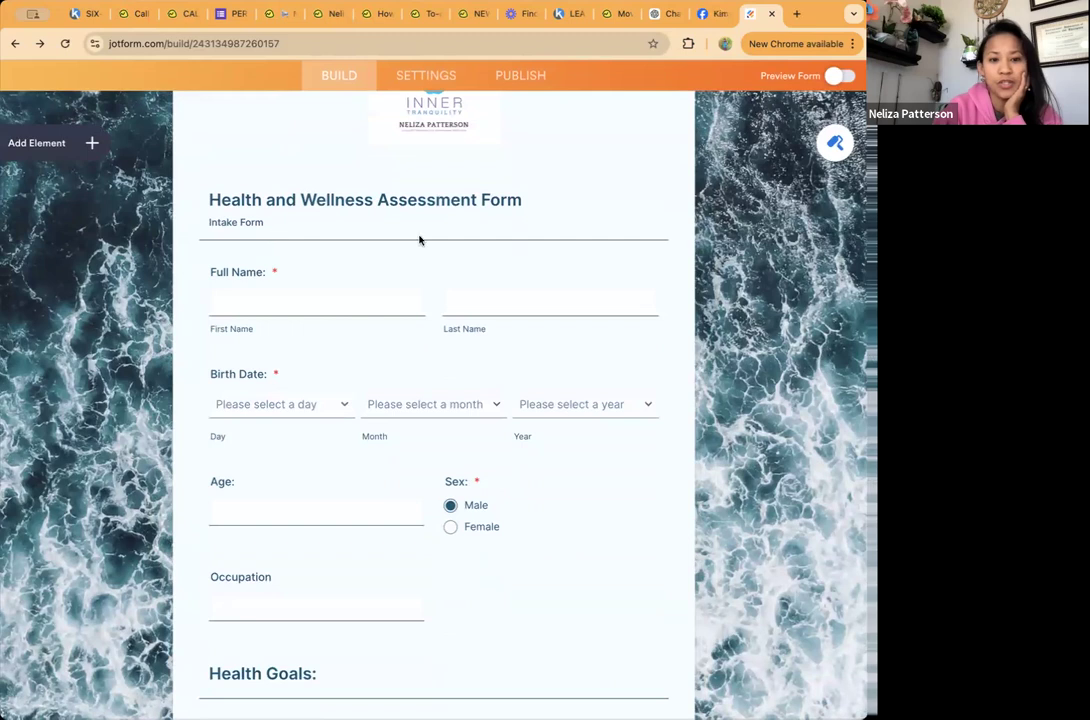
pyautogui.scroll(-4, 297, 475)
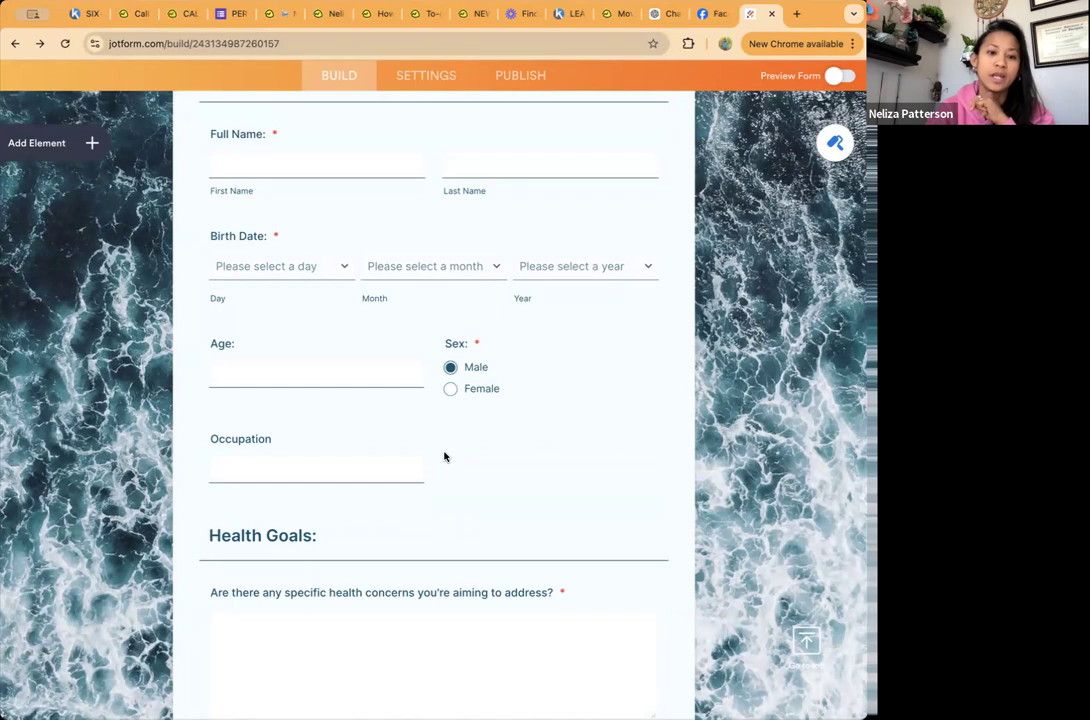
pyautogui.scroll(2, 115, 175)
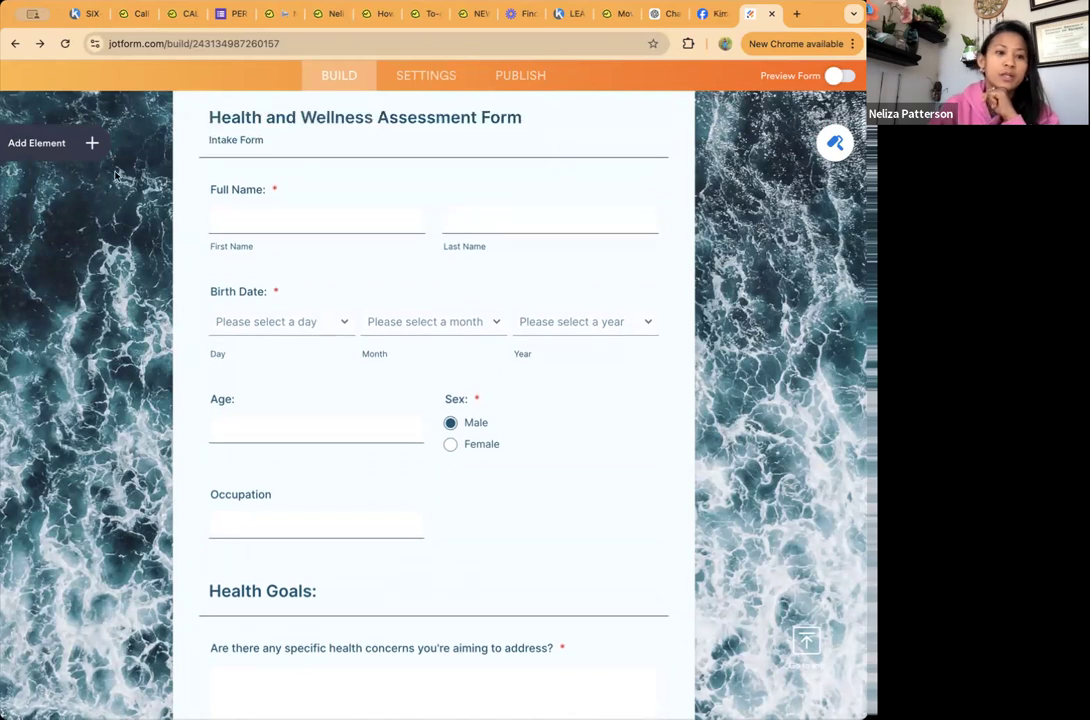
# Step: Browse the basic form elements, then add a Short Text question under the Health Goals heading and delete it again
pyautogui.click(52, 143)
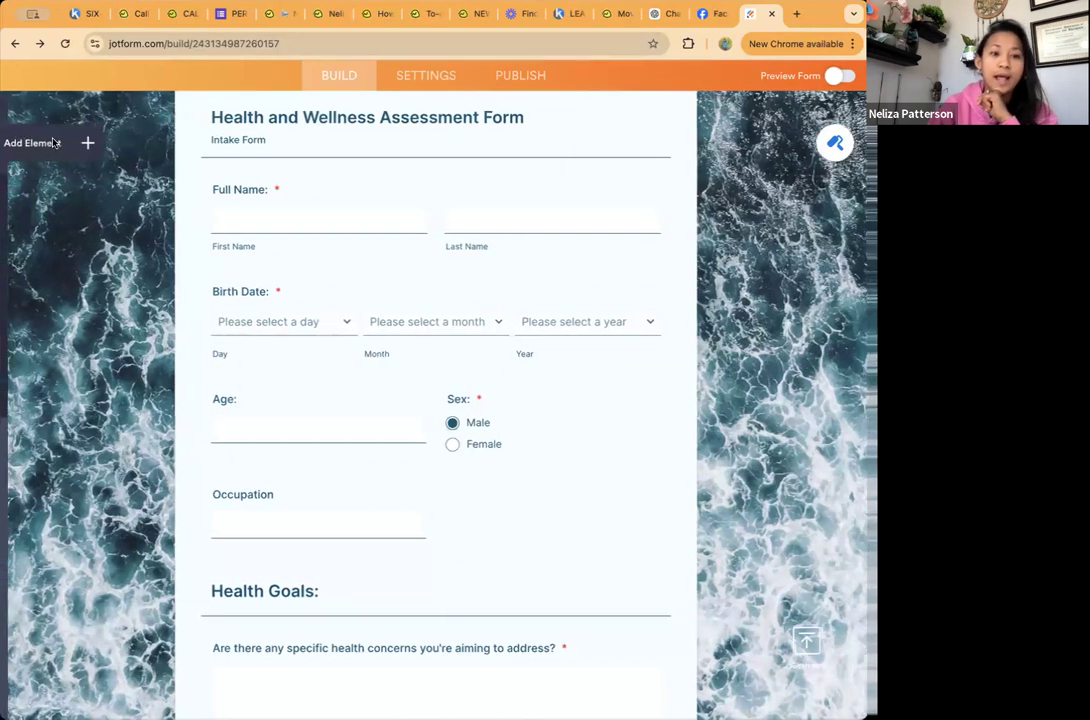
pyautogui.scroll(-3, 509, 455)
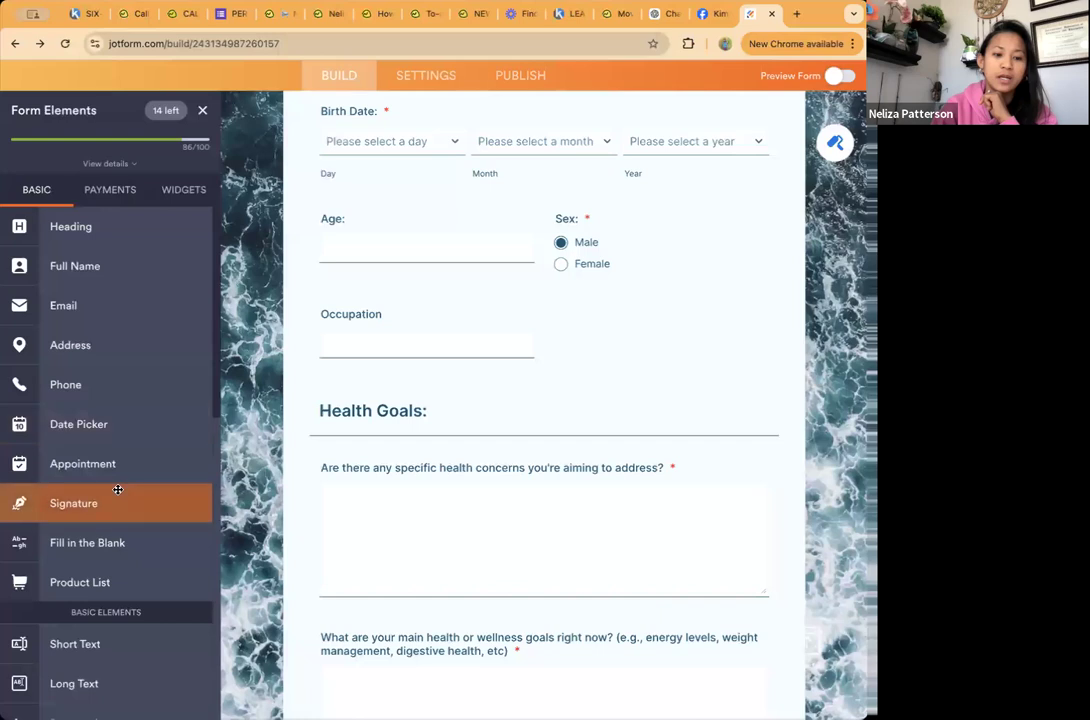
pyautogui.scroll(-1, 116, 490)
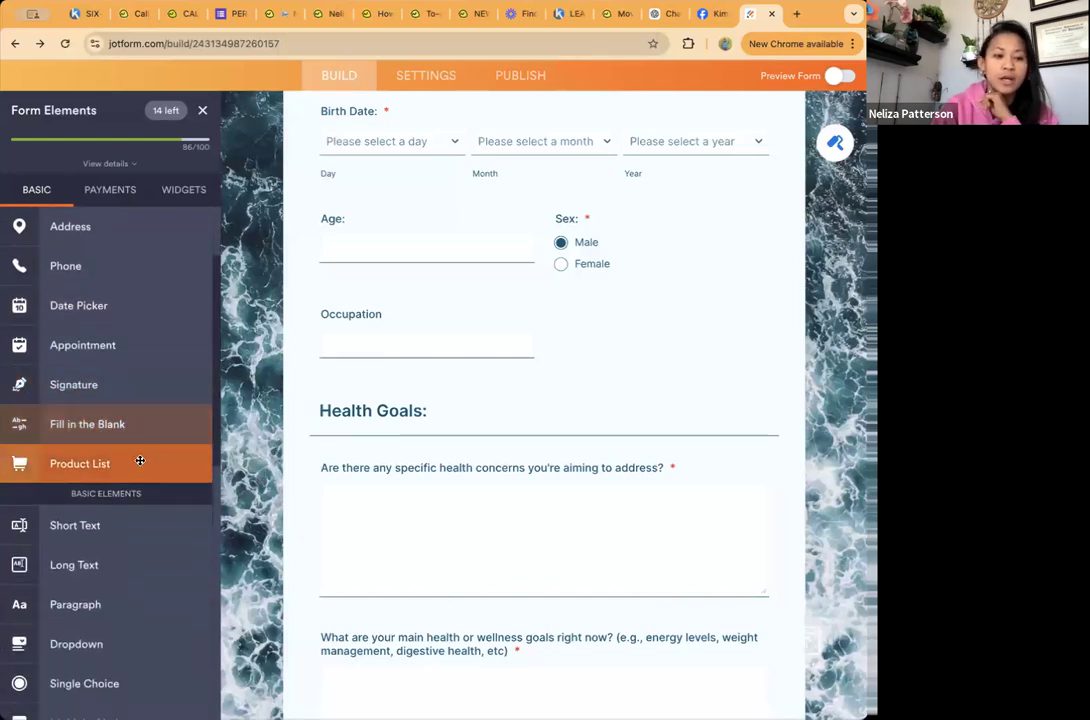
pyautogui.scroll(-1, 140, 458)
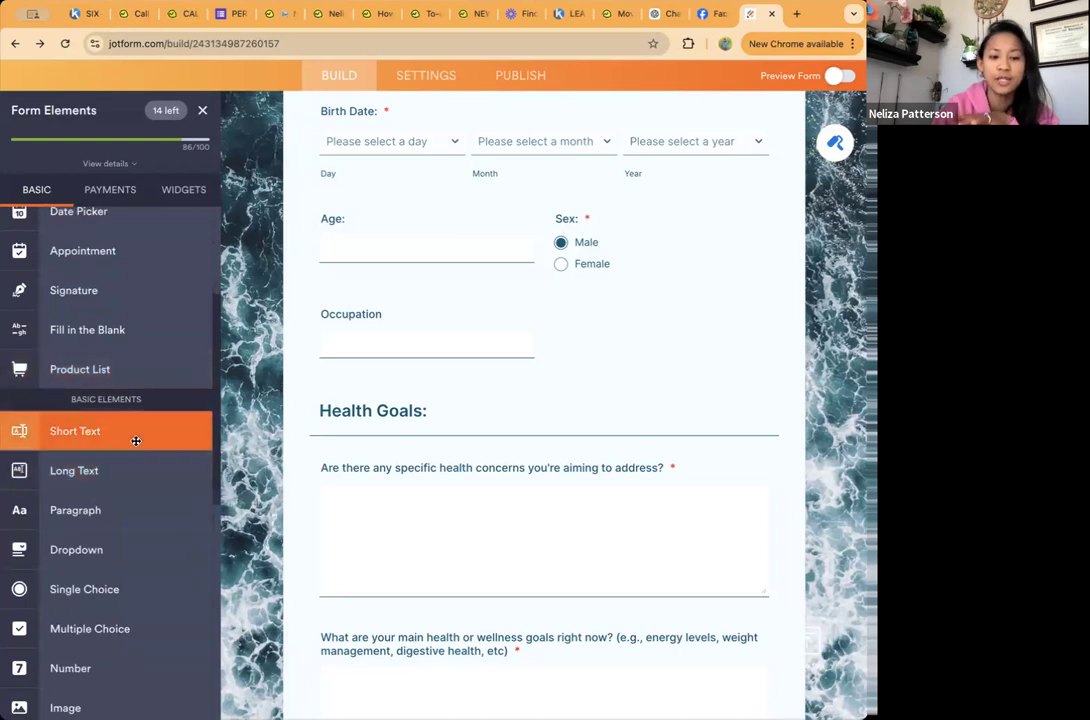
pyautogui.click(394, 408)
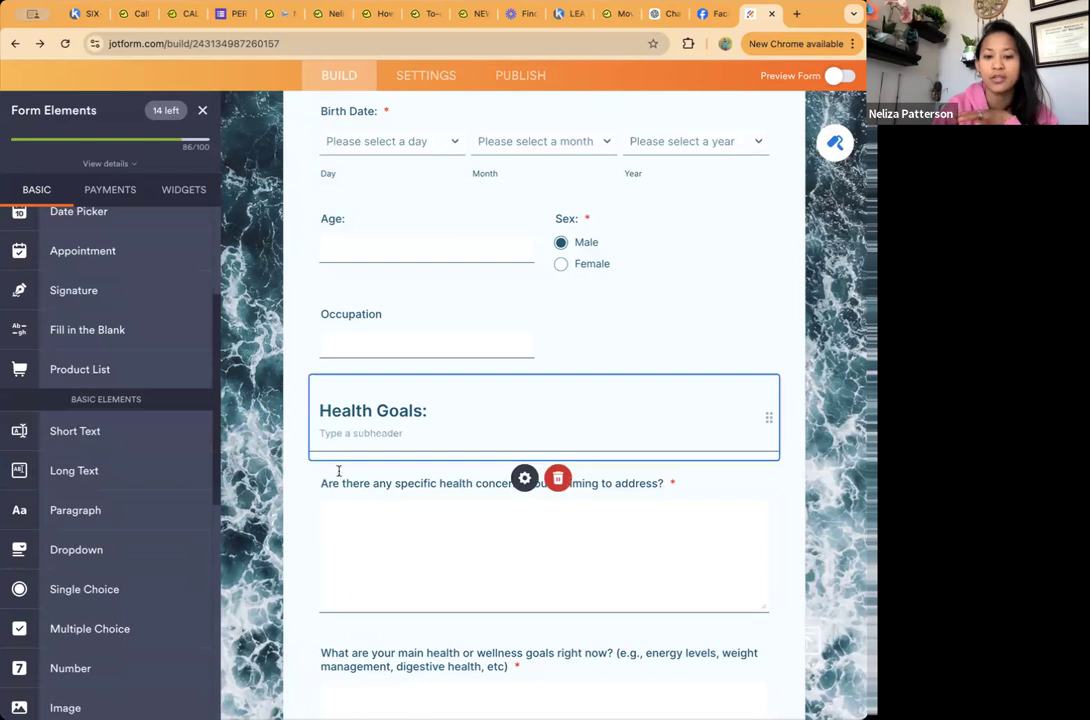
pyautogui.click(102, 431)
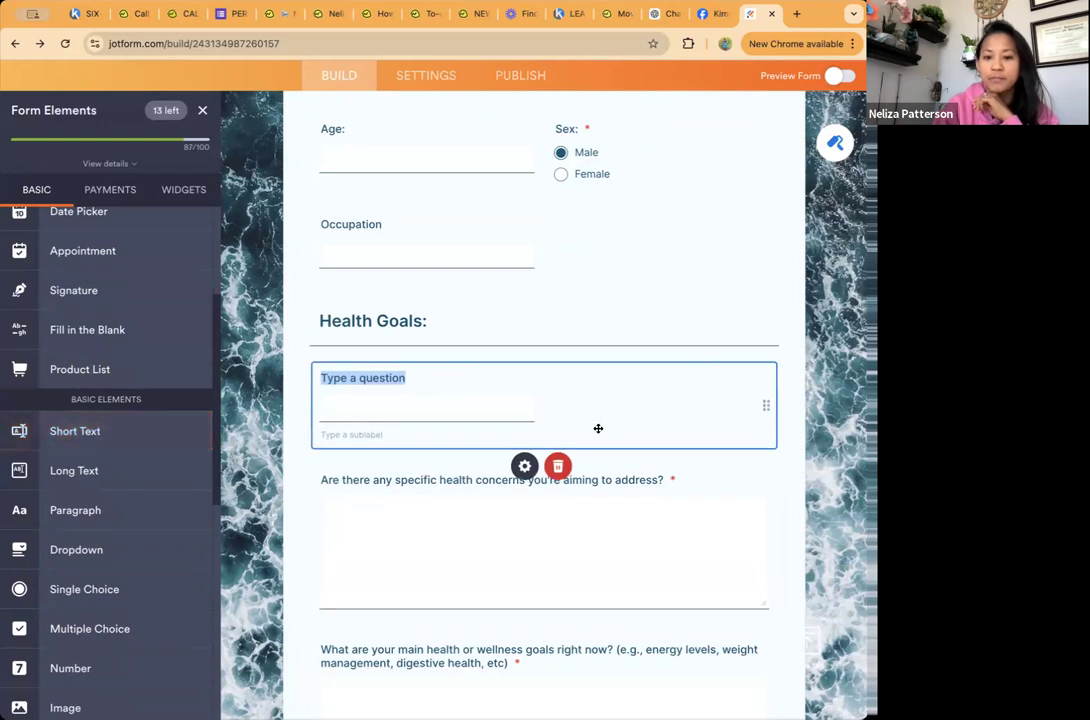
pyautogui.click(565, 466)
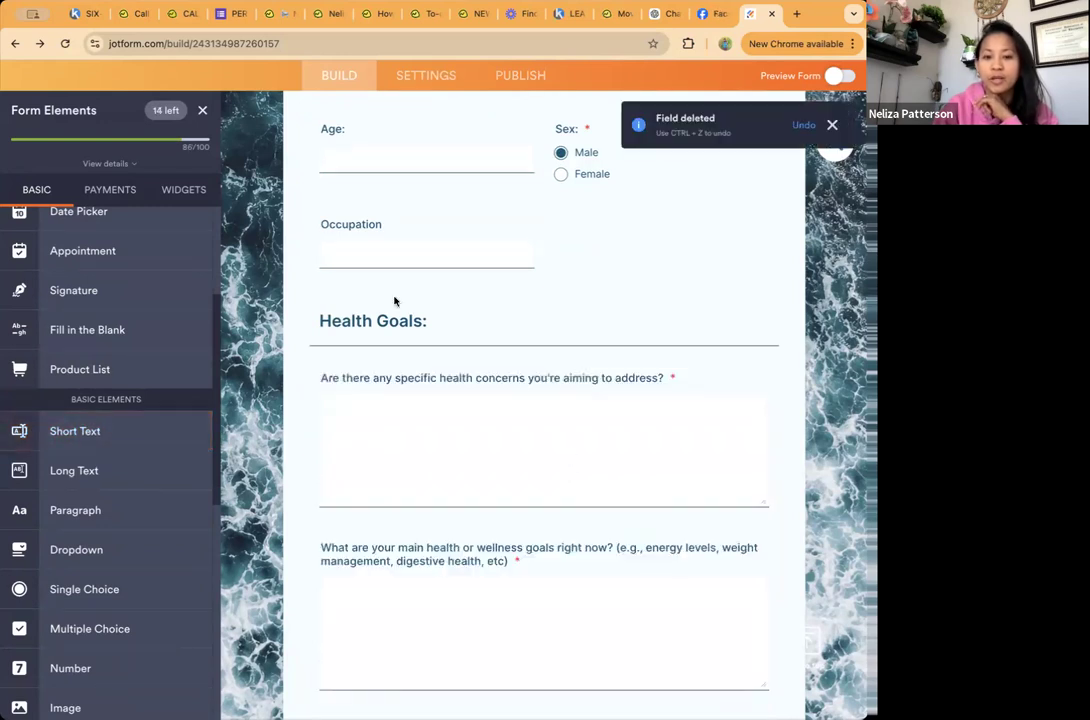
# Step: Try to move the Health Goals heading and select the Occupation question
pyautogui.click(491, 323)
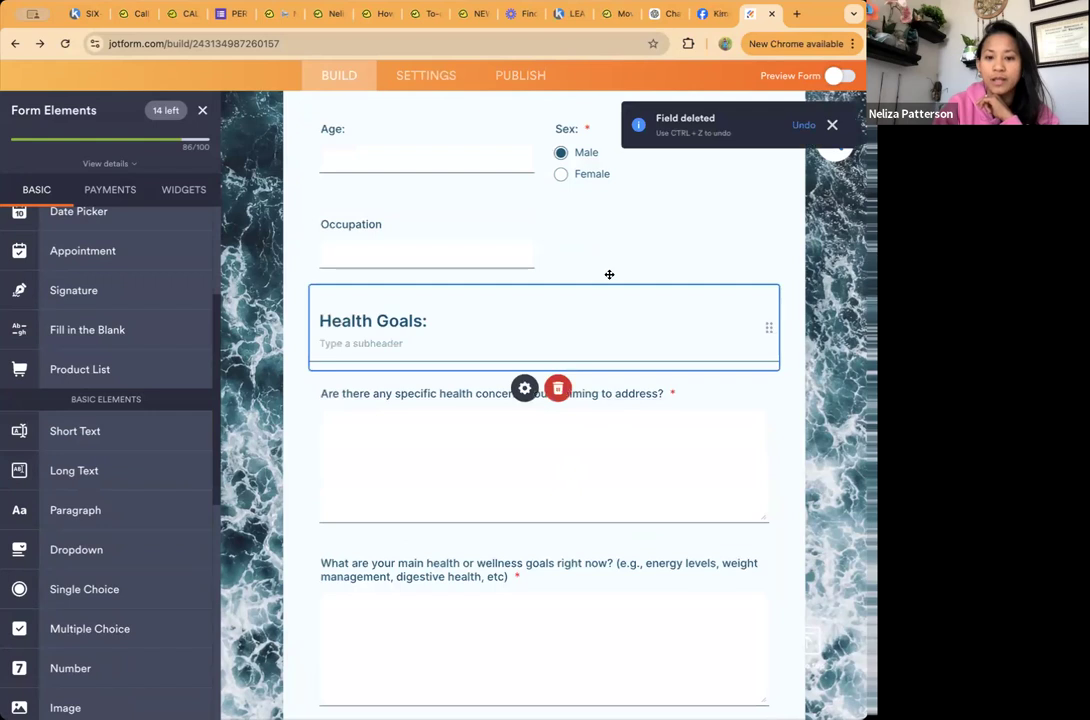
pyautogui.moveTo(606, 294)
pyautogui.mouseDown()
pyautogui.moveTo(616, 455)
pyautogui.moveTo(651, 316)
pyautogui.mouseUp()
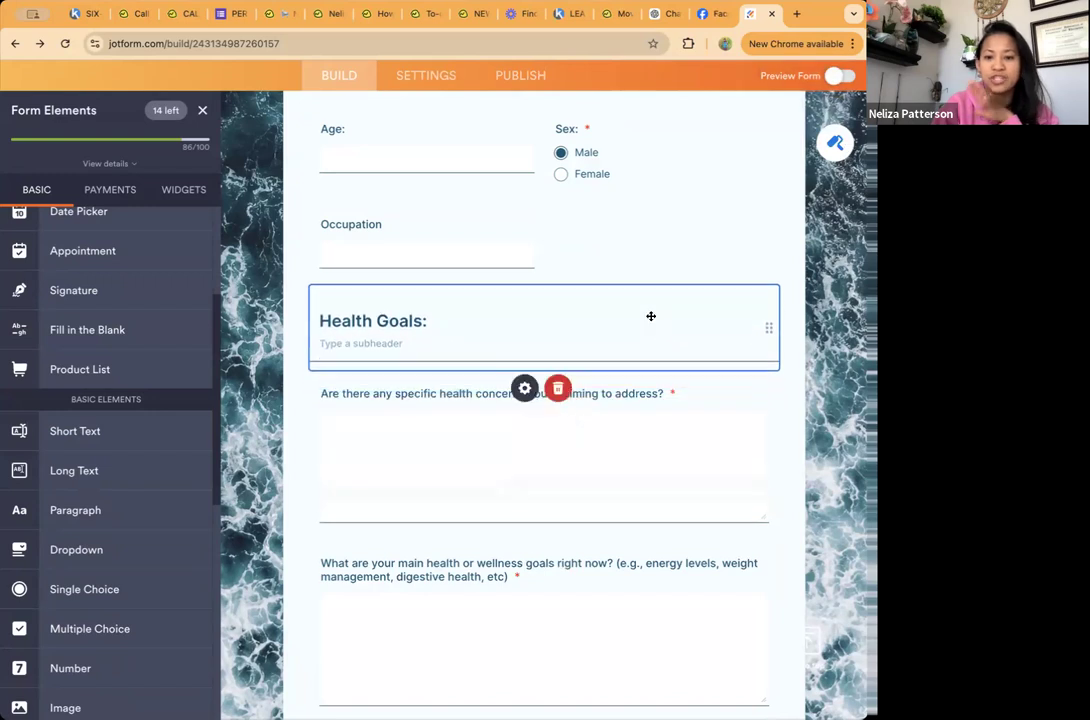
pyautogui.click(626, 231)
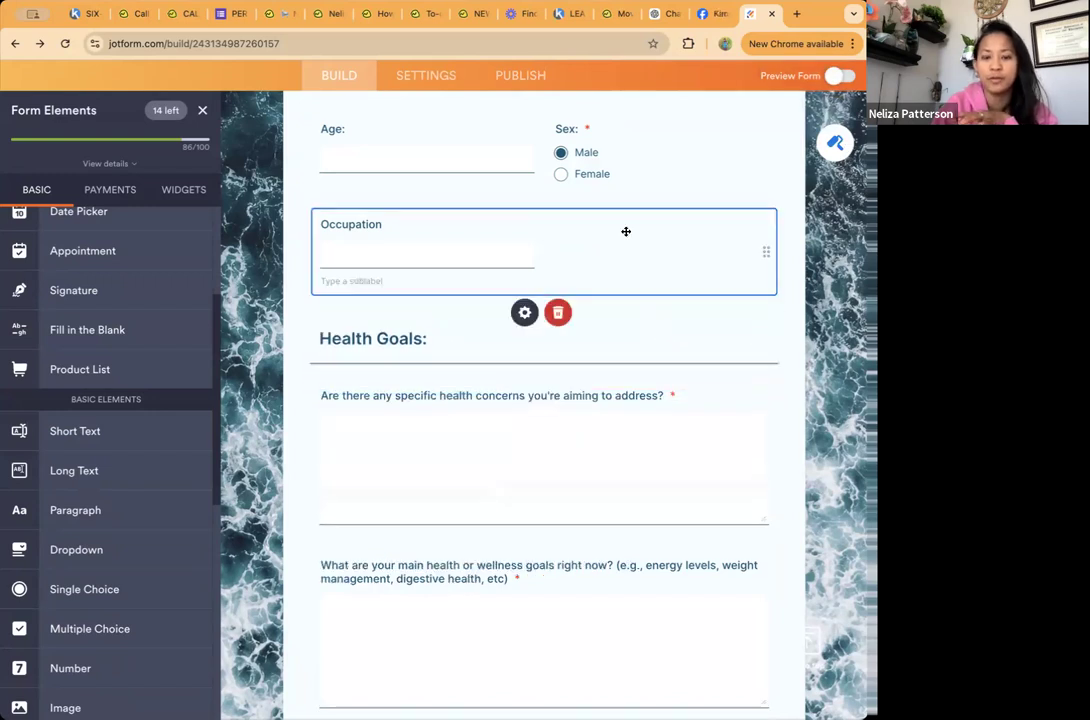
# Step: Duplicate the first Energy and Mood Patterns question in the Blood Sugar Health Assessment section and close its properties
pyautogui.scroll(3, 627, 233)
pyautogui.scroll(-2, 625, 233)
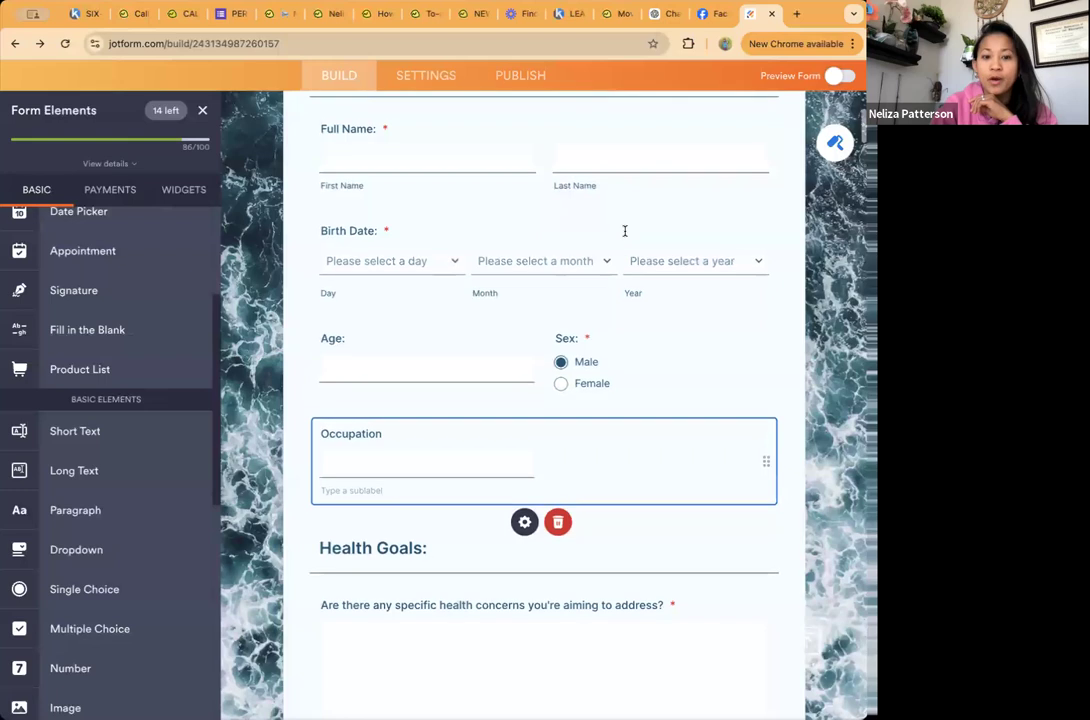
pyautogui.scroll(-2, 633, 436)
pyautogui.scroll(-10, 633, 436)
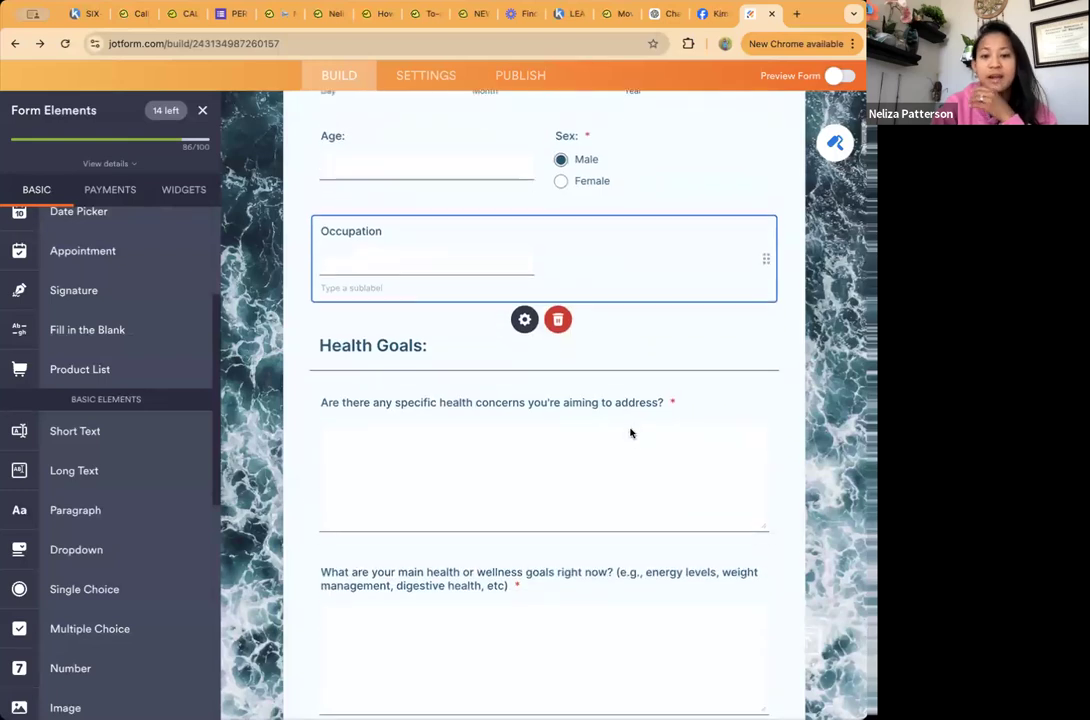
pyautogui.scroll(-2, 630, 433)
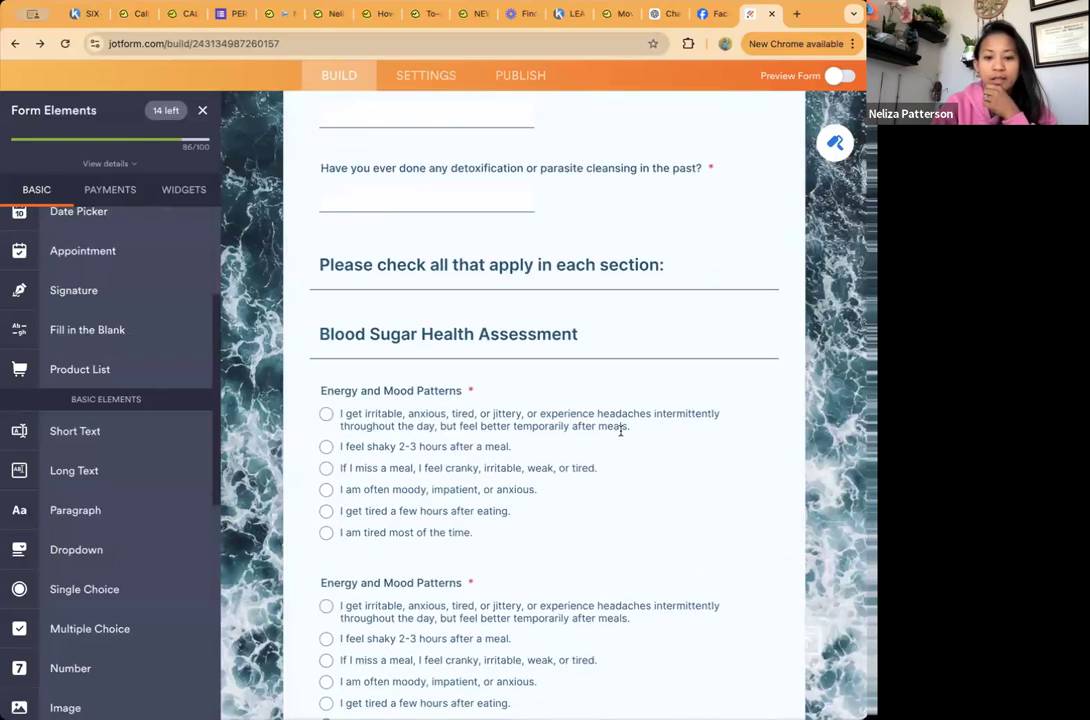
pyautogui.click(625, 428)
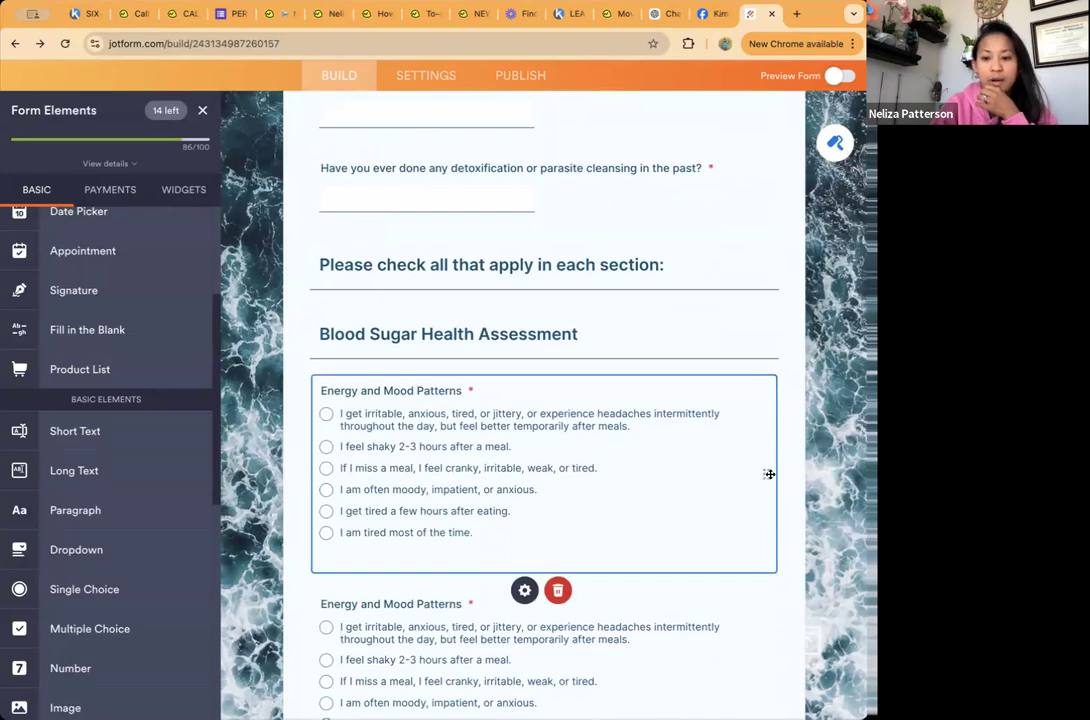
pyautogui.click(524, 594)
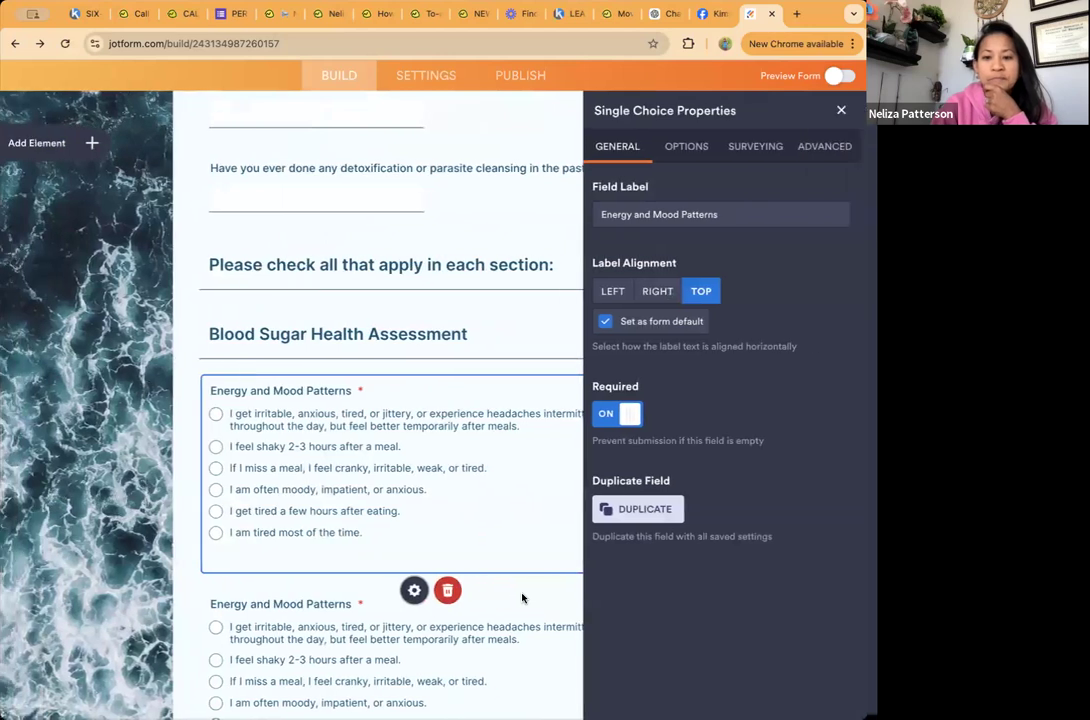
pyautogui.click(660, 512)
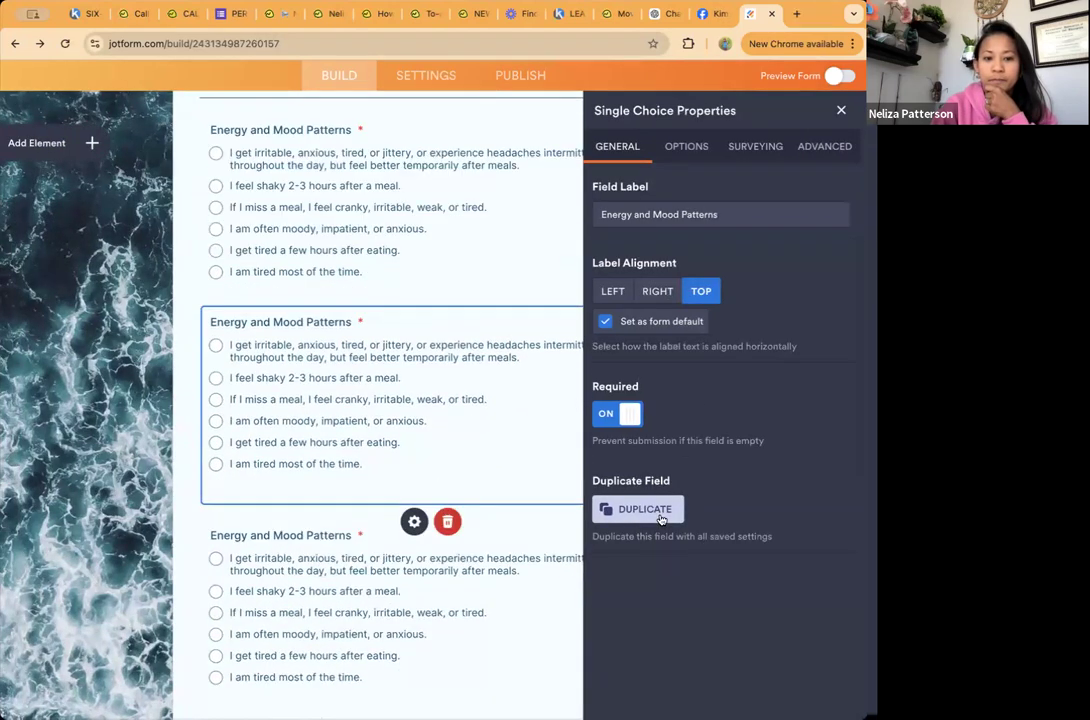
pyautogui.click(435, 286)
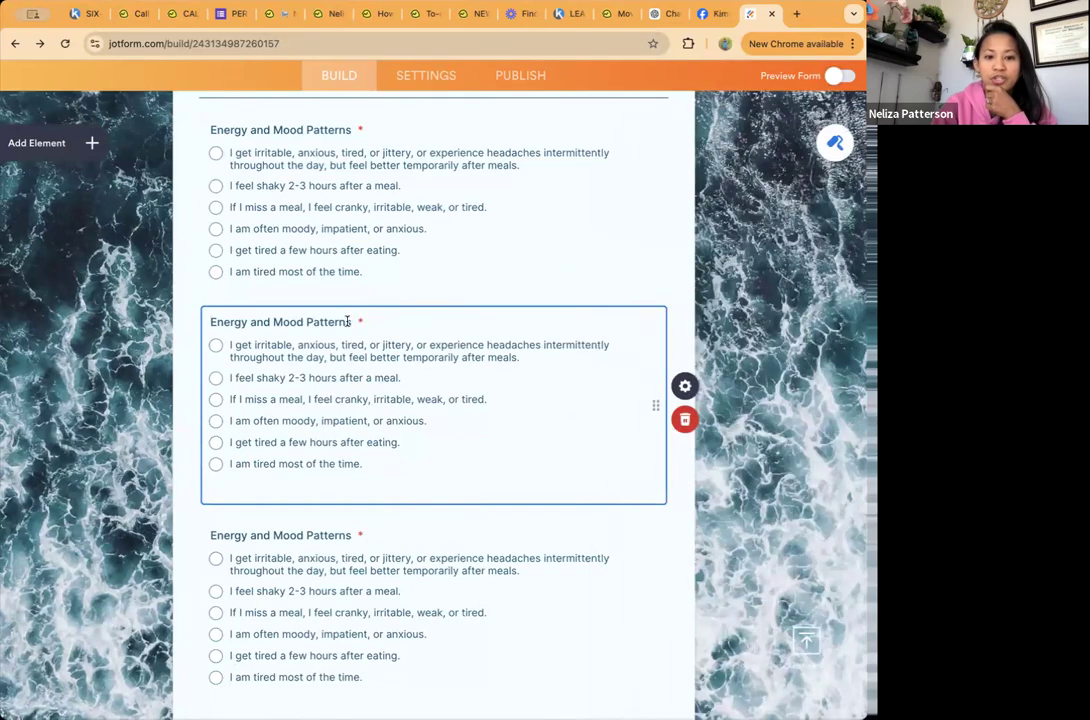
# Step: Relabel the middle Energy and Mood Patterns question as Sleep, then remove that question from the form
pyautogui.moveTo(348, 321); pyautogui.dragTo(212, 320)
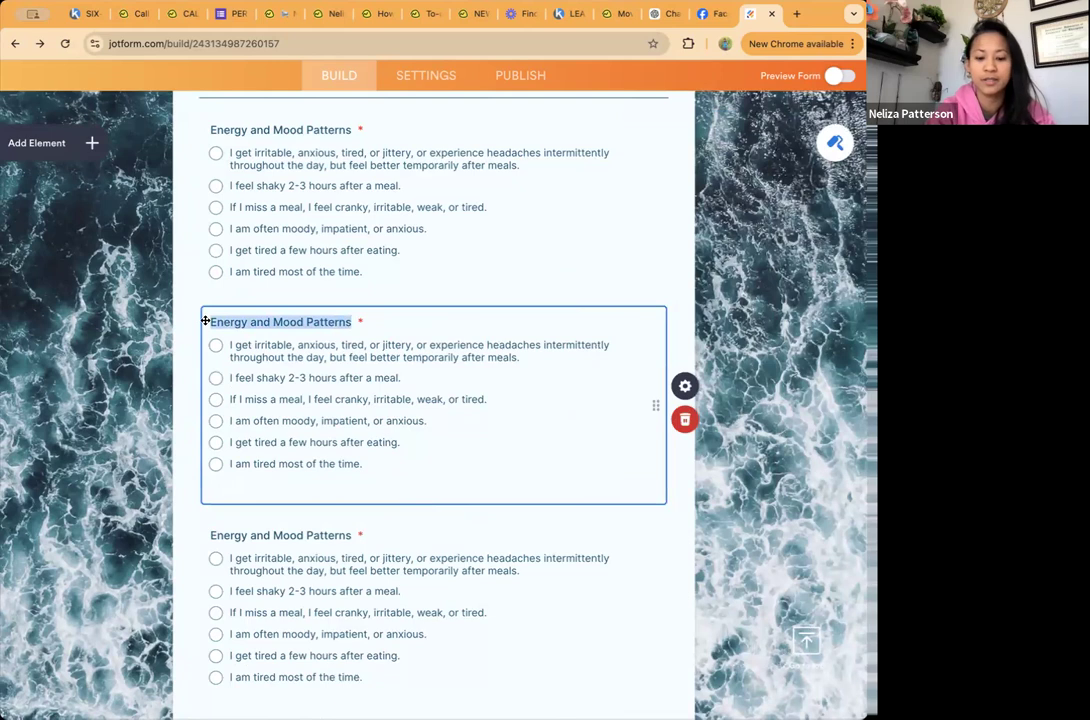
pyautogui.write('Sleep')
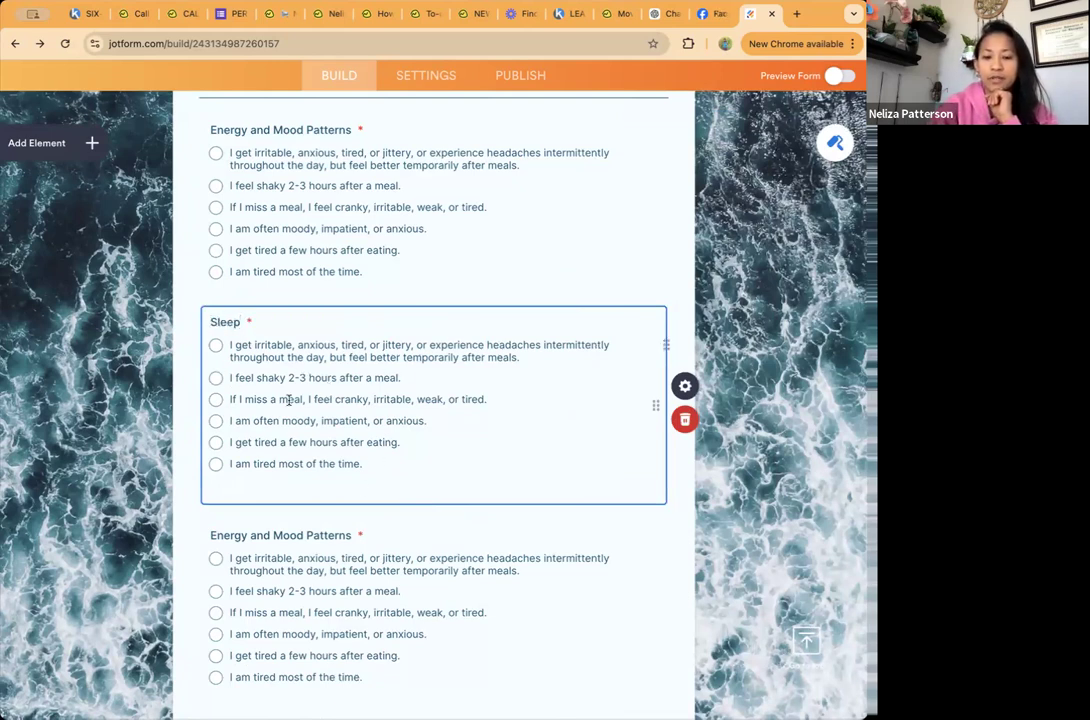
pyautogui.click(688, 421)
# Step: Look over the energy and coffee questions, then inspect the Fatty Acid Health Assessment heading and its Skin, Hair, and Nail Health question
pyautogui.scroll(-3, 588, 394)
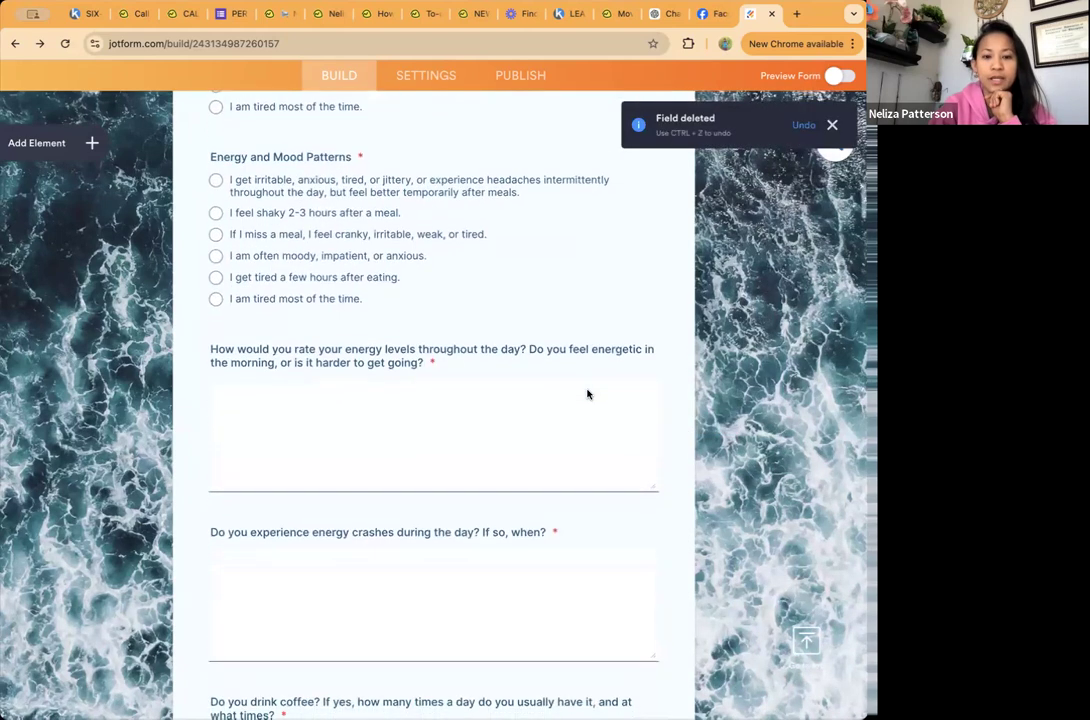
pyautogui.scroll(-2, 588, 394)
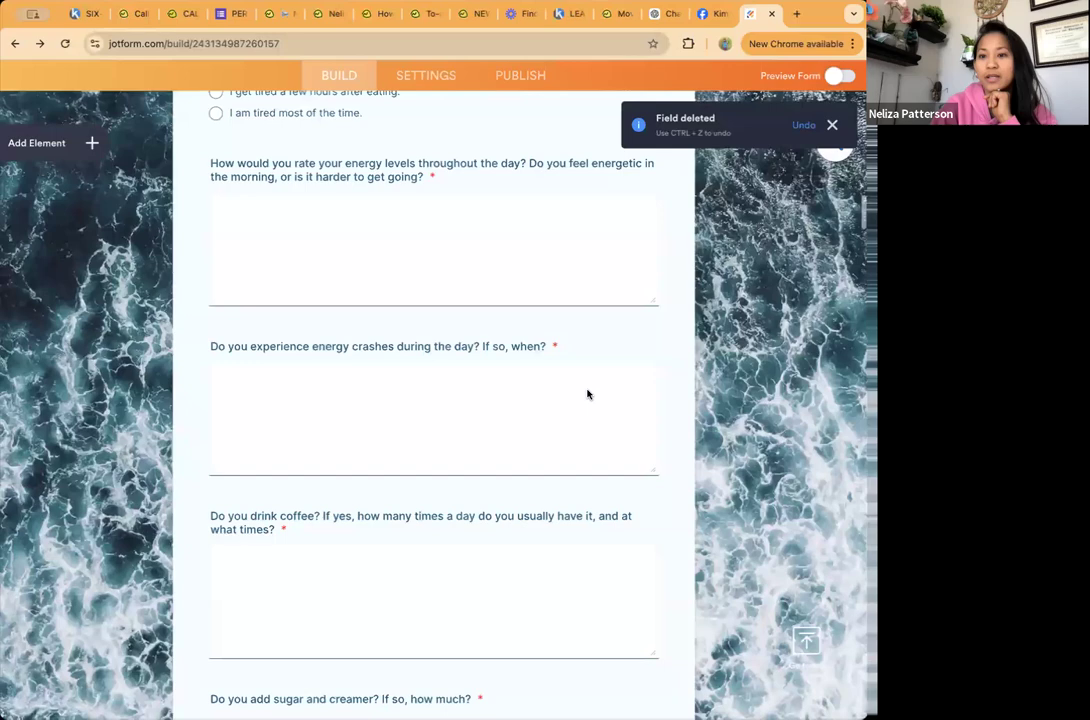
pyautogui.scroll(-10, 396, 543)
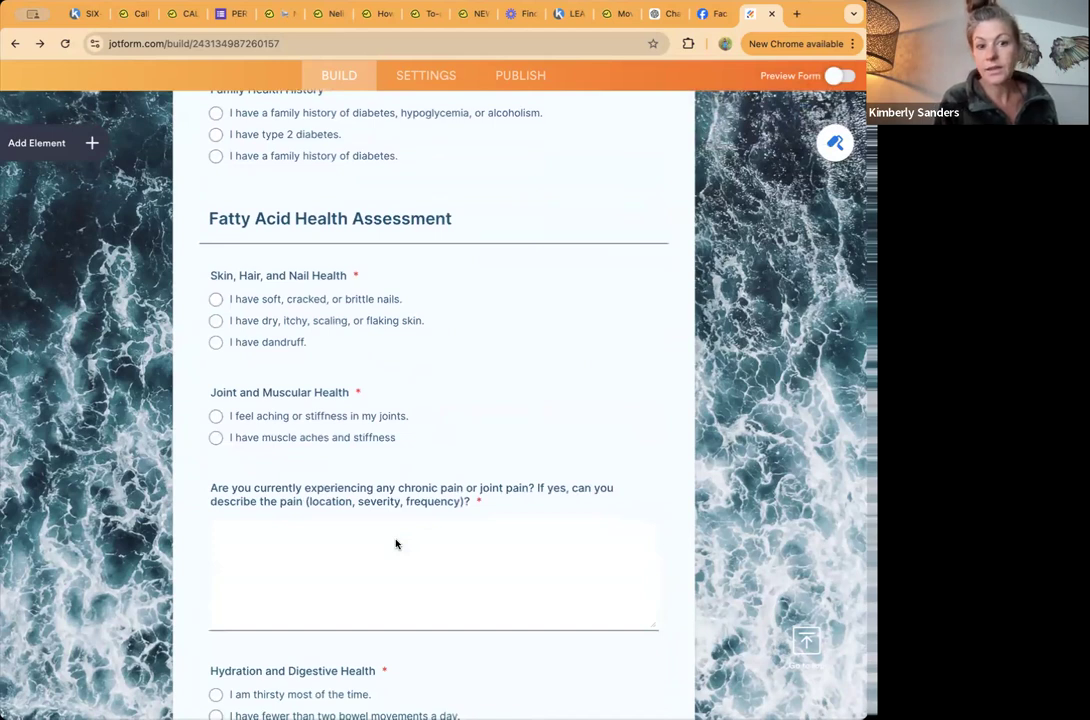
pyautogui.click(441, 306)
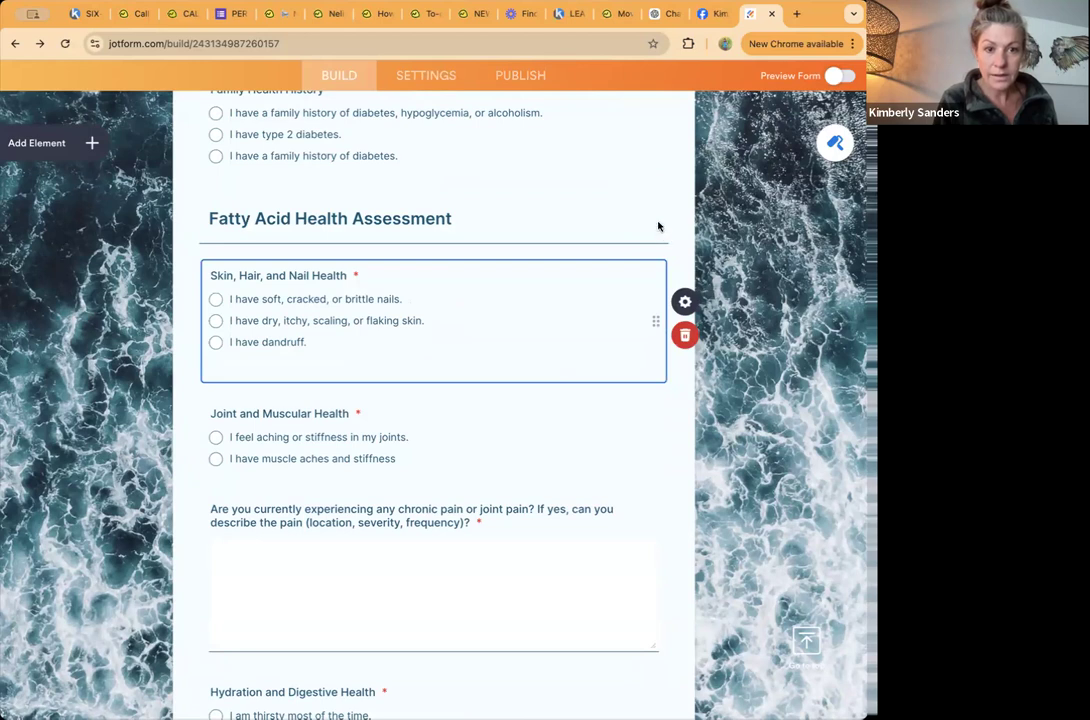
pyautogui.click(563, 200)
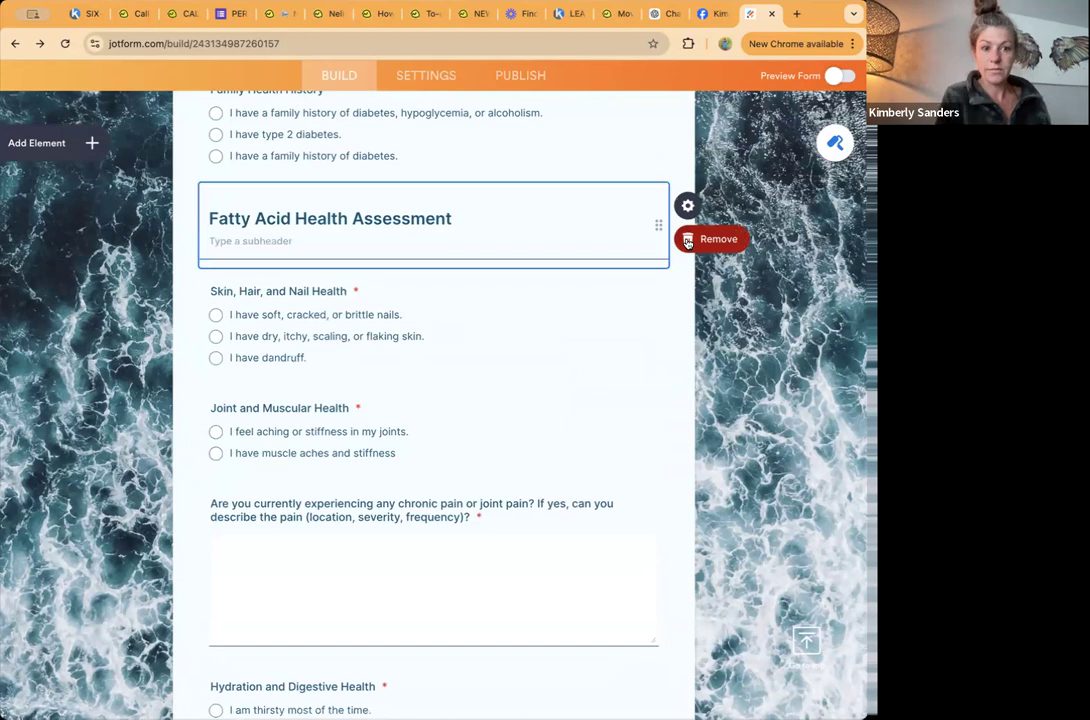
pyautogui.scroll(3, 634, 293)
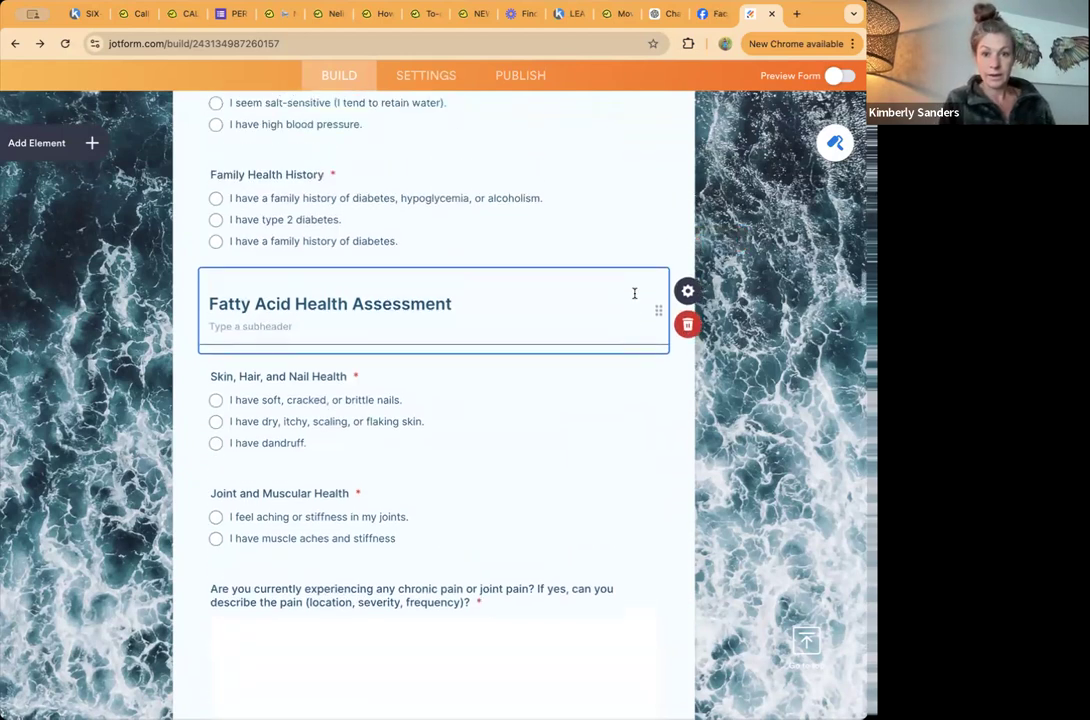
pyautogui.scroll(-5, 634, 297)
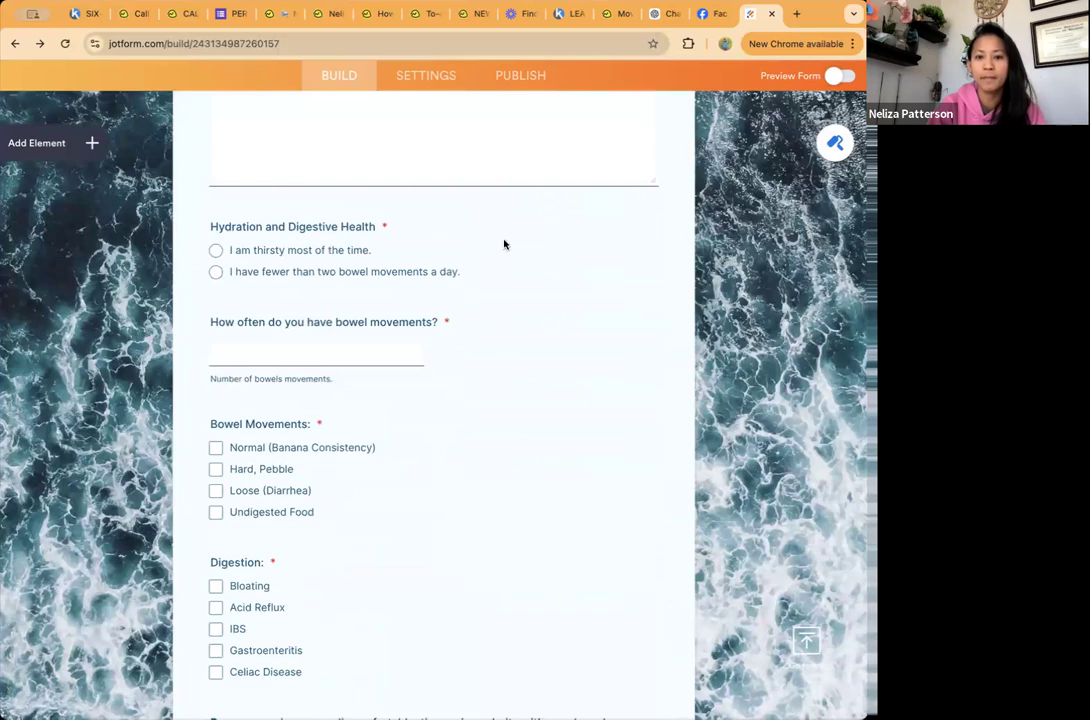
# Step: Review the digestion and past health event questions, the Toxicity and Detoxification Assessment section, and the supplement questions
pyautogui.scroll(-20, 590, 357)
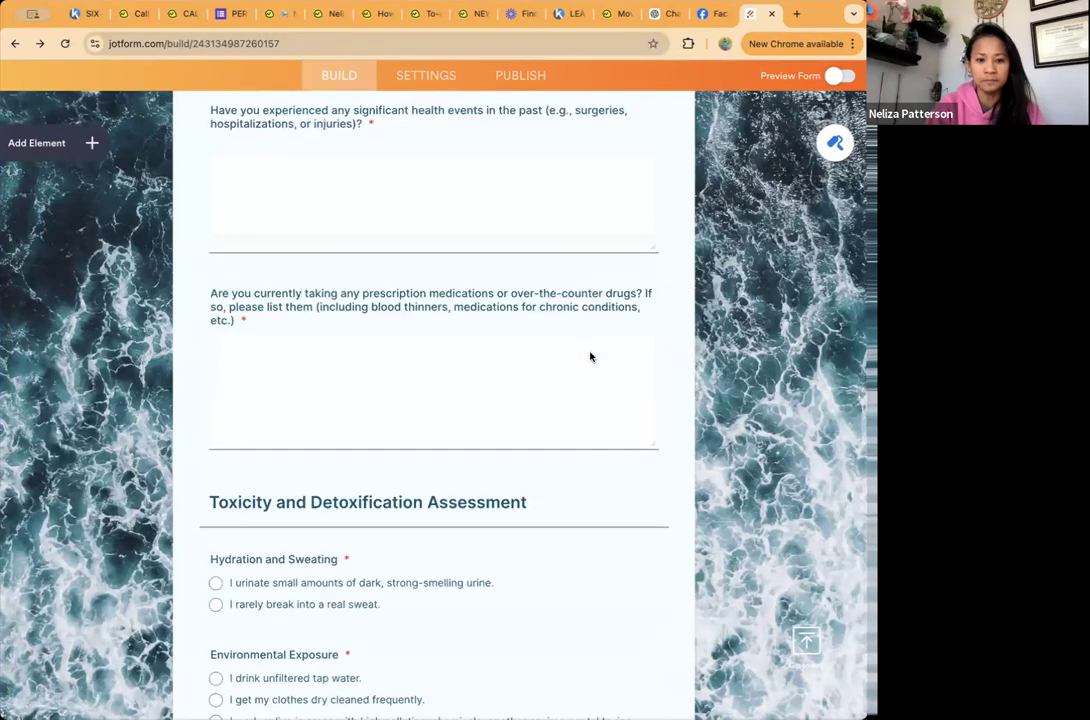
pyautogui.scroll(-8, 590, 357)
pyautogui.scroll(6, 590, 357)
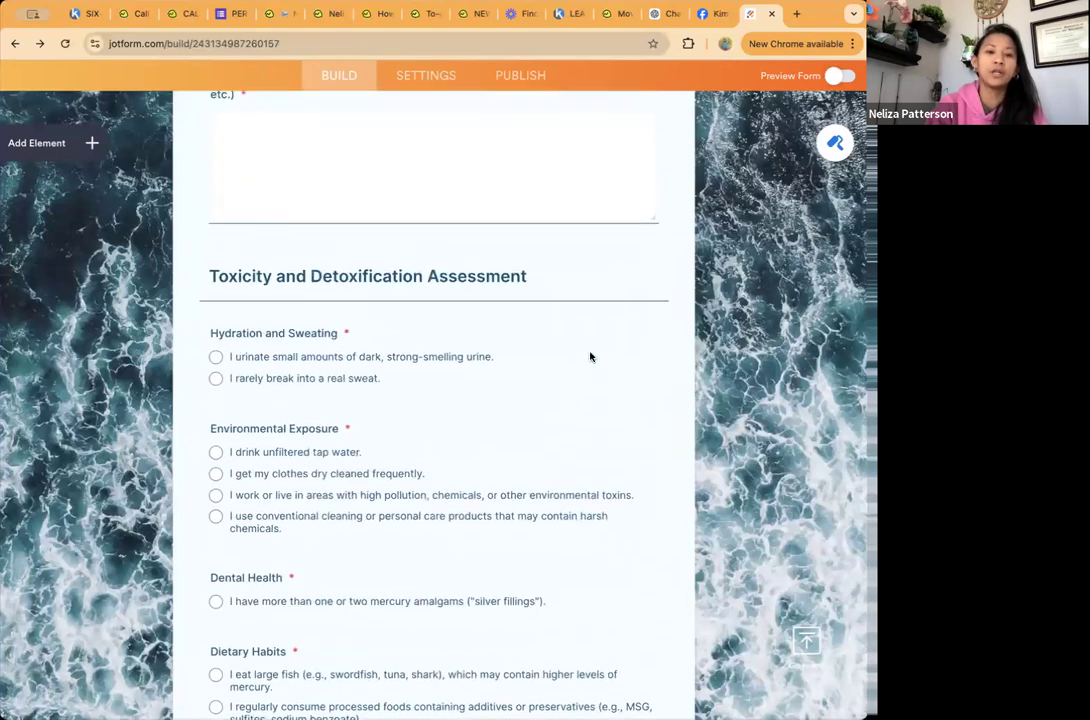
pyautogui.scroll(-3, 590, 357)
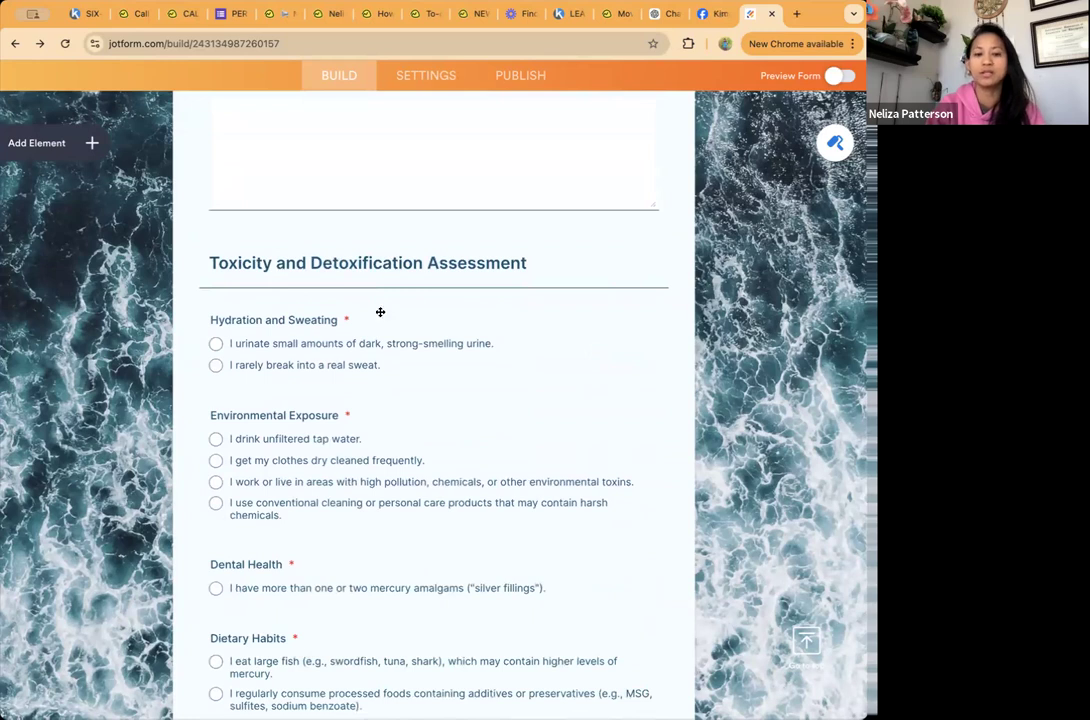
pyautogui.scroll(-10, 380, 311)
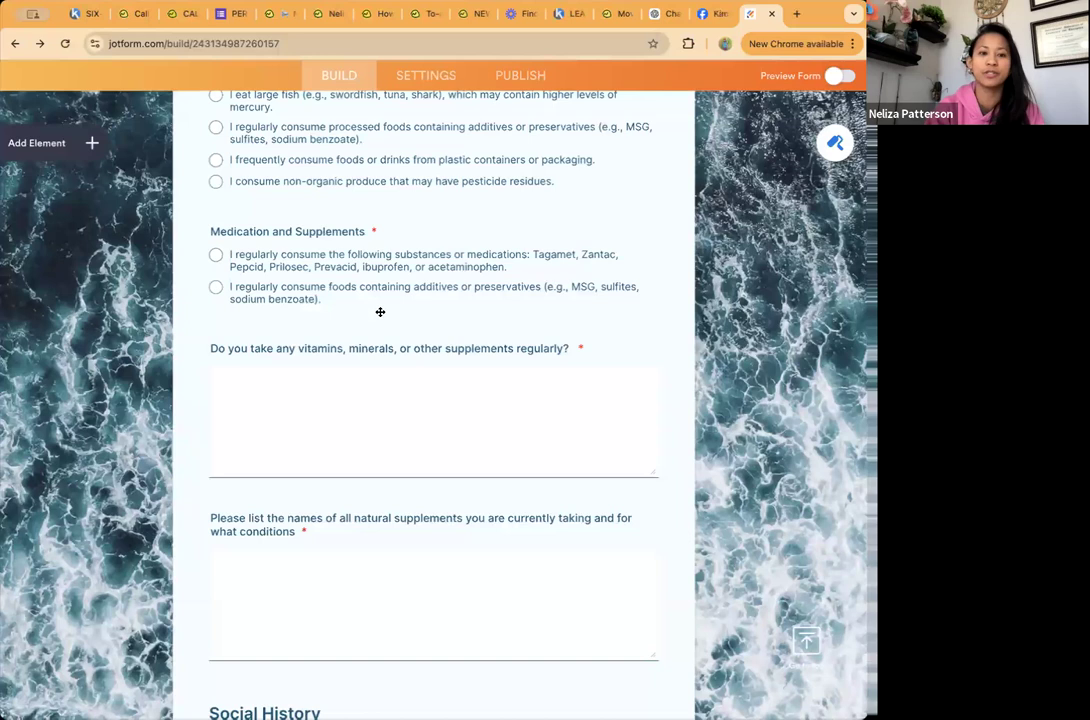
pyautogui.scroll(-2, 380, 312)
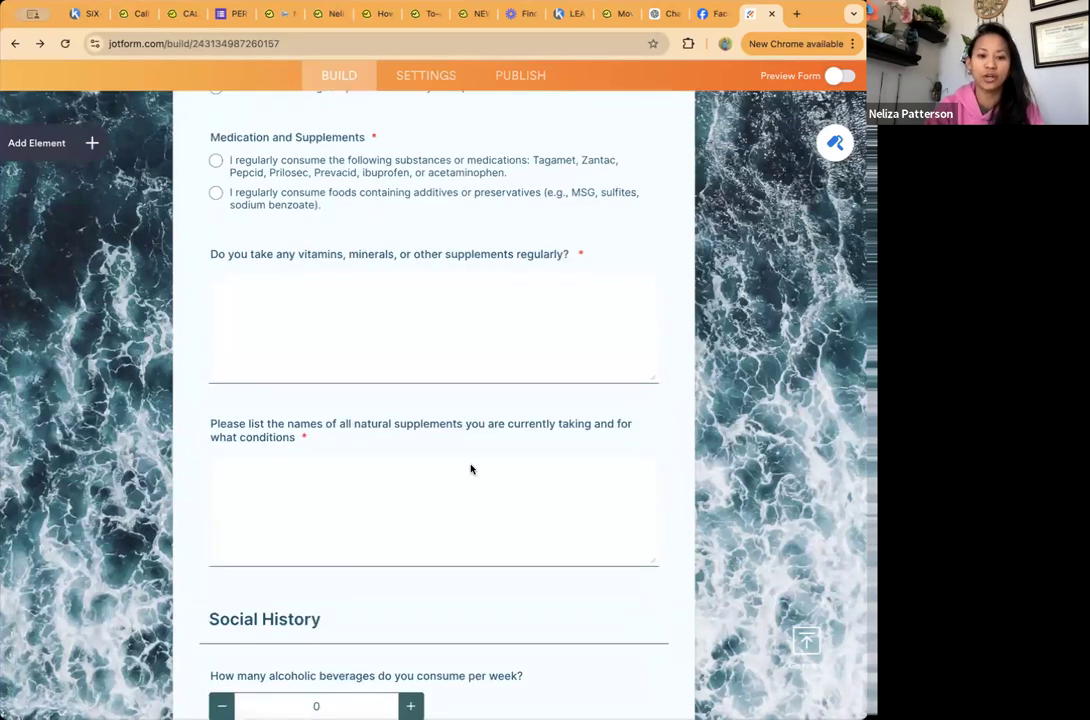
pyautogui.scroll(-2, 471, 469)
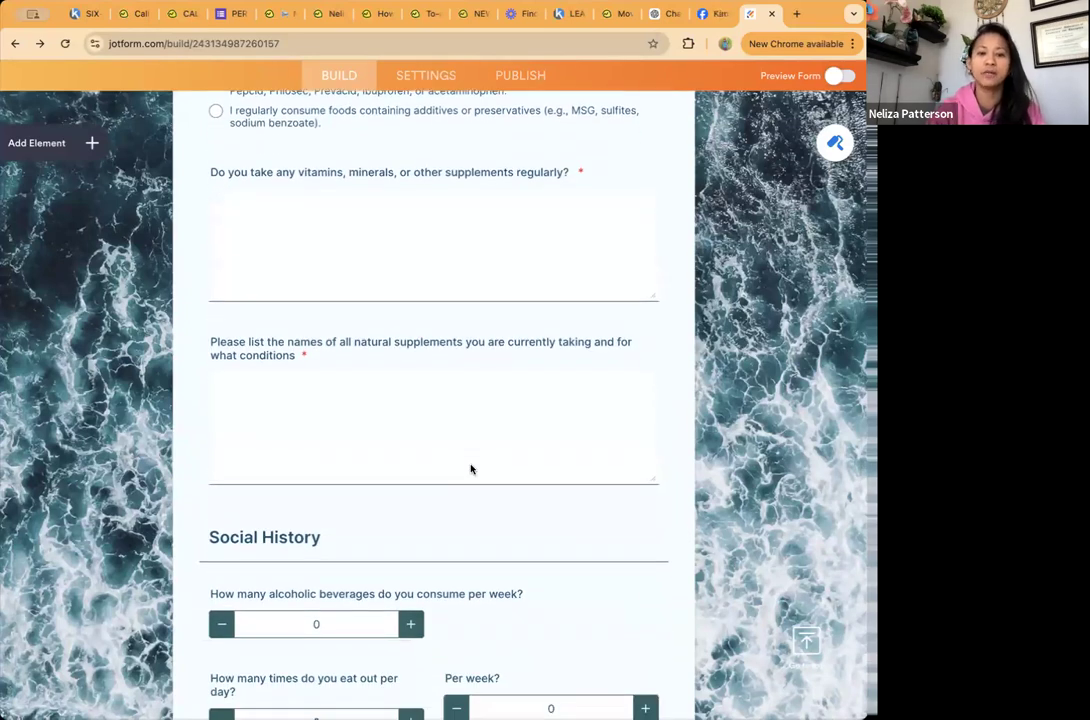
# Step: Review the Social History, Motivation & Health Journey, Food Preferences & Lifestyle, Exercise and Activity Level, and Hydration sections
pyautogui.scroll(-10, 471, 469)
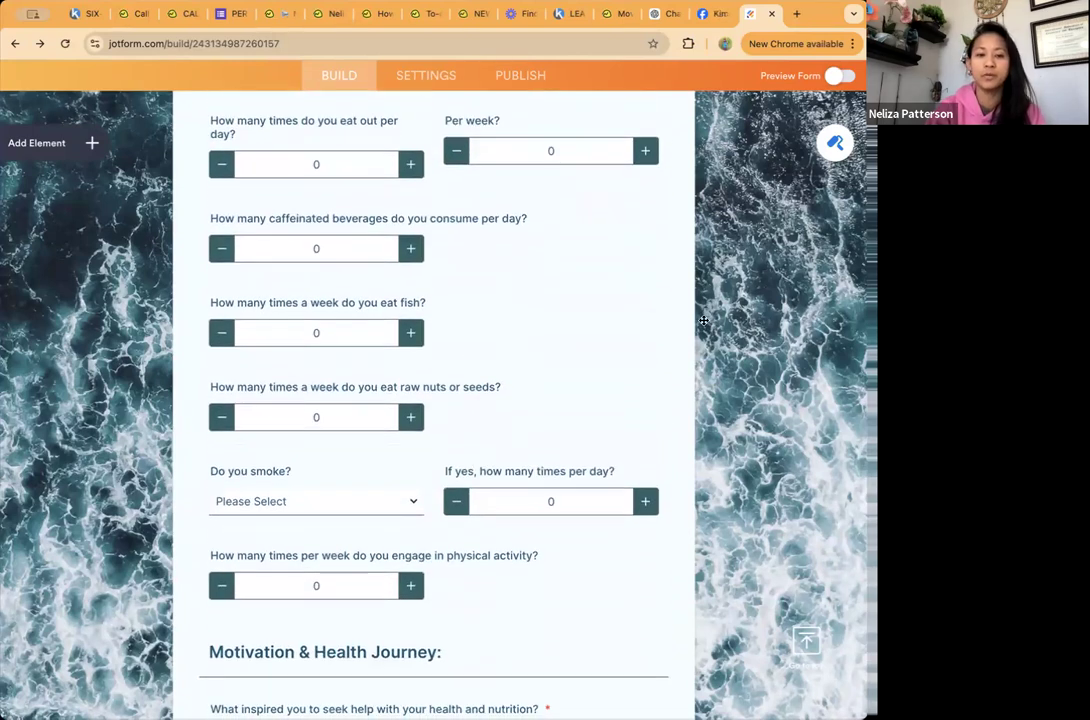
pyautogui.scroll(-9, 589, 320)
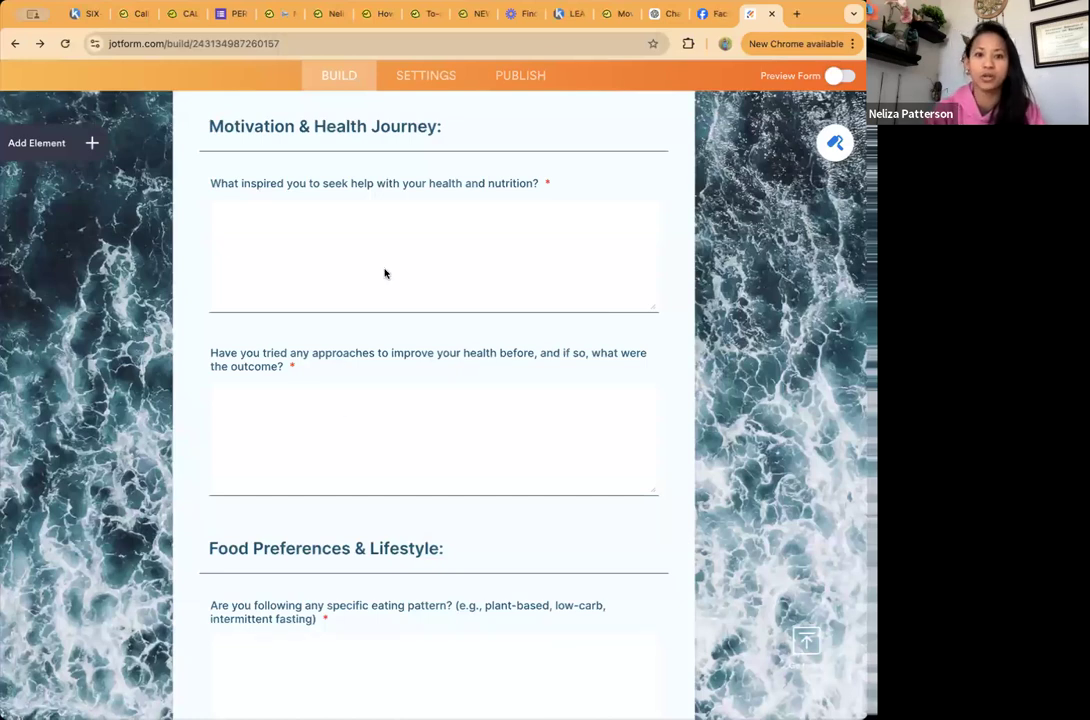
pyautogui.scroll(-2, 384, 273)
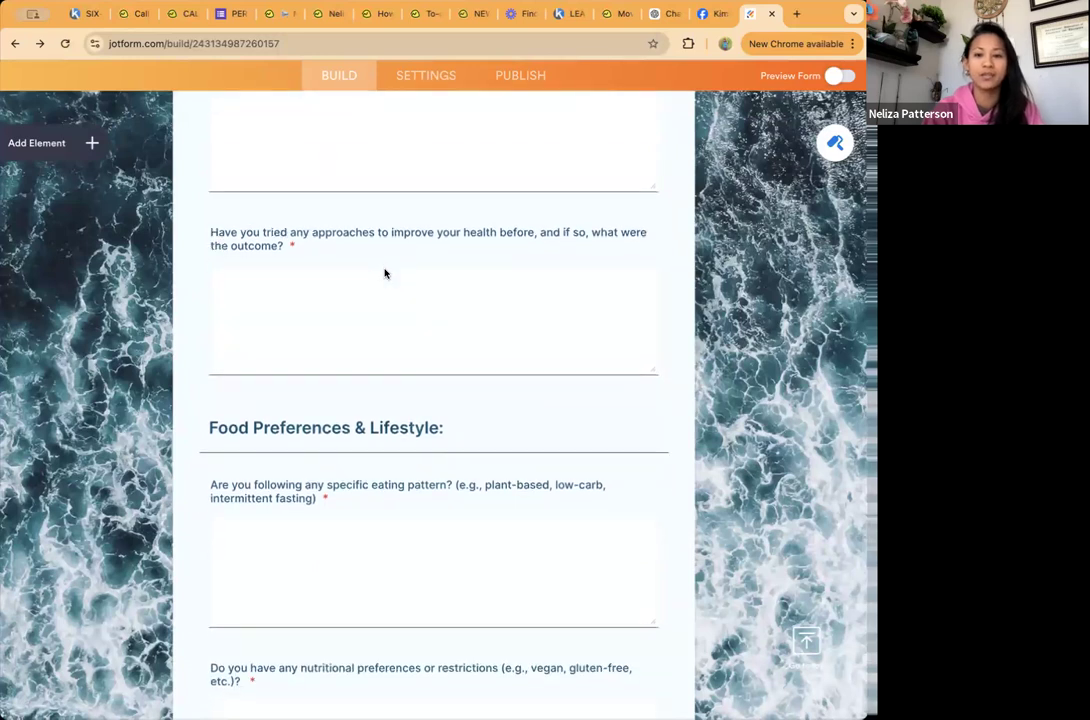
pyautogui.scroll(-2, 384, 273)
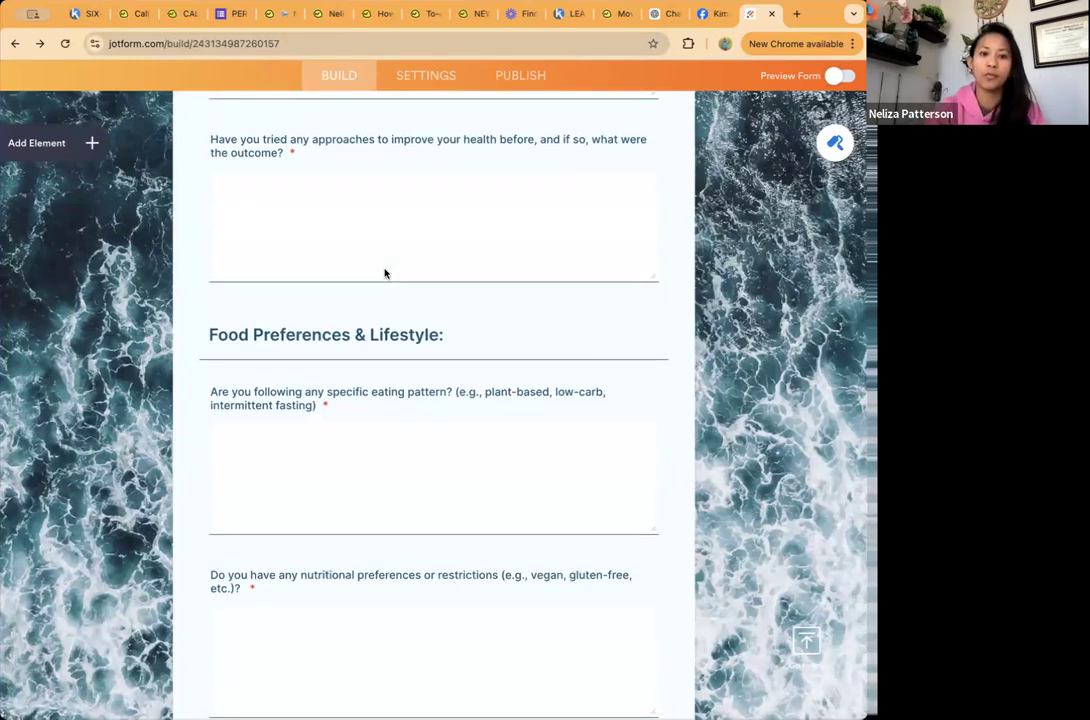
pyautogui.scroll(-2, 384, 273)
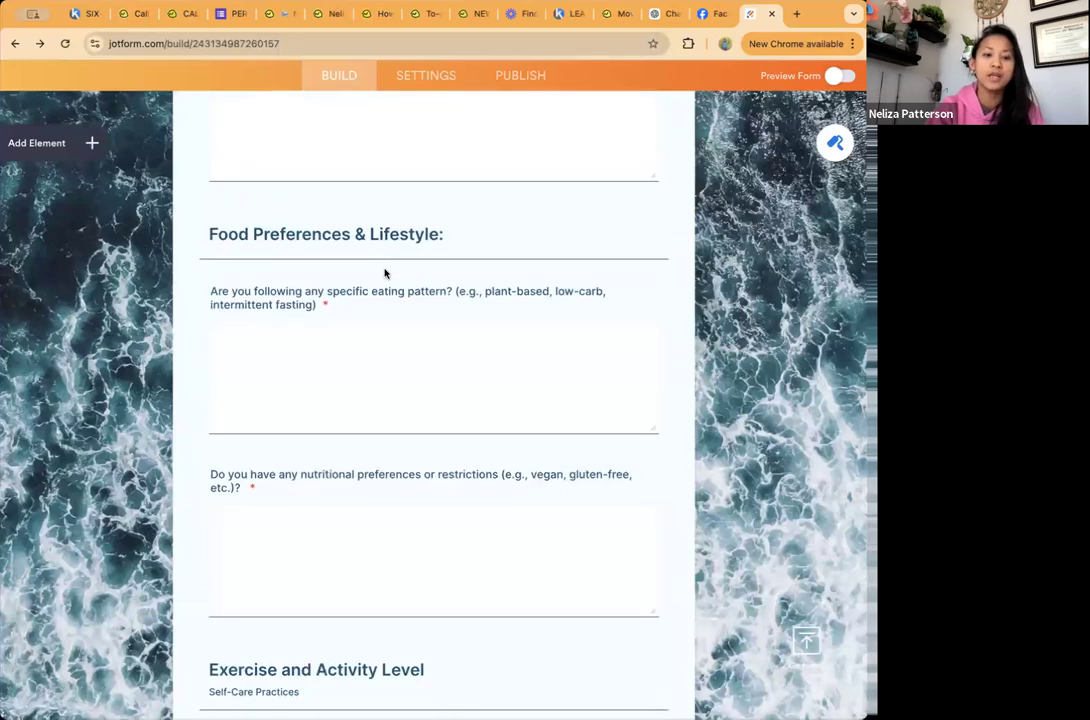
pyautogui.scroll(-4, 384, 273)
pyautogui.scroll(-12, 384, 270)
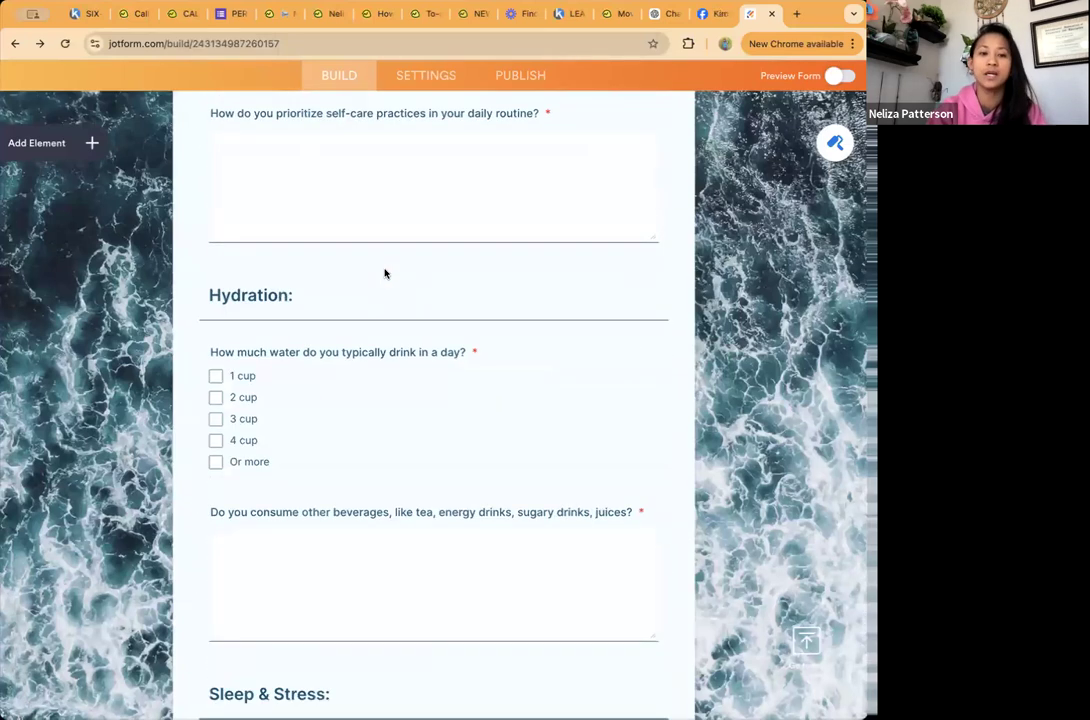
pyautogui.scroll(-7, 384, 272)
pyautogui.scroll(6, 384, 272)
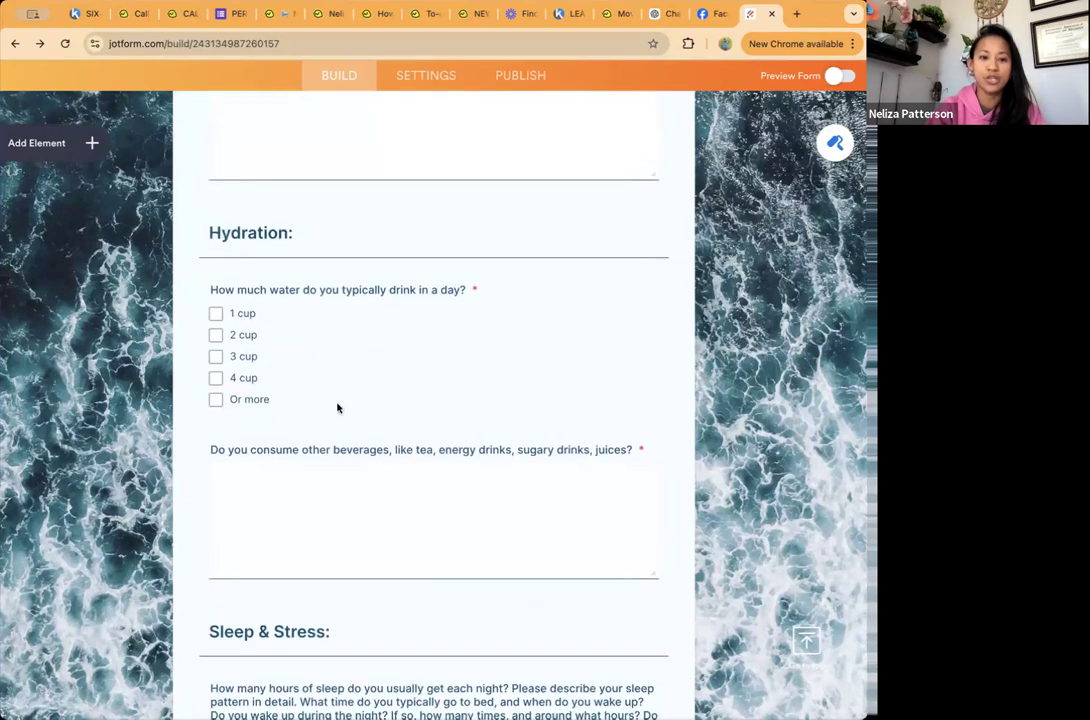
# Step: Look over the end of the form with its report upload, signature, date and submission elements
pyautogui.scroll(-15, 445, 402)
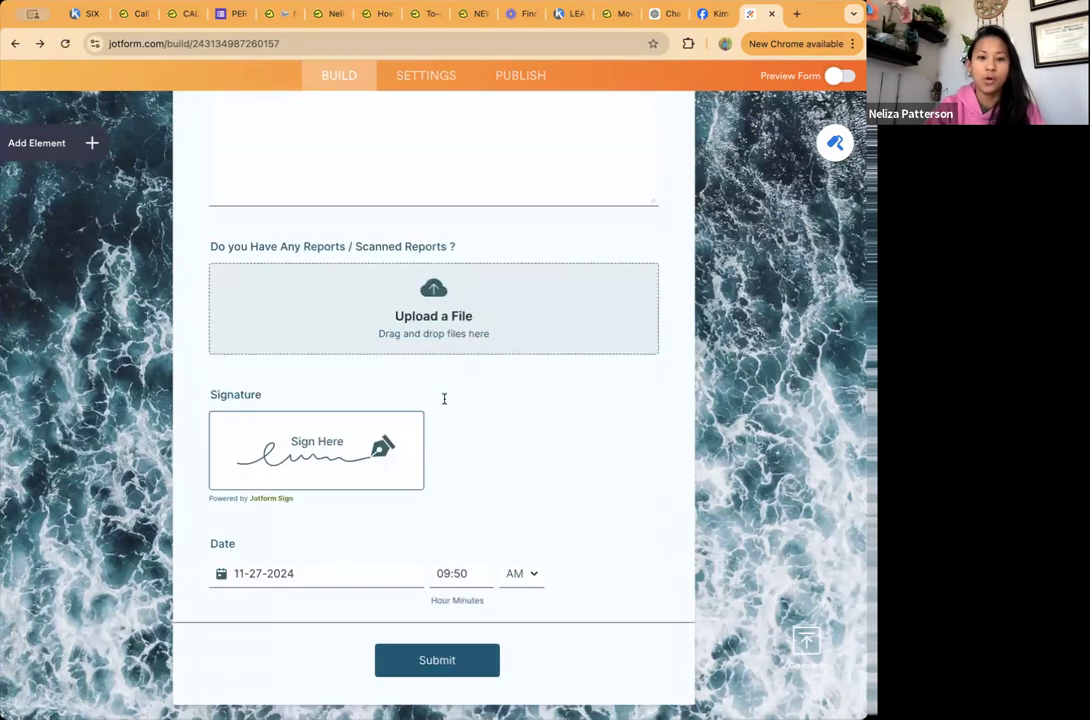
pyautogui.scroll(-2, 444, 399)
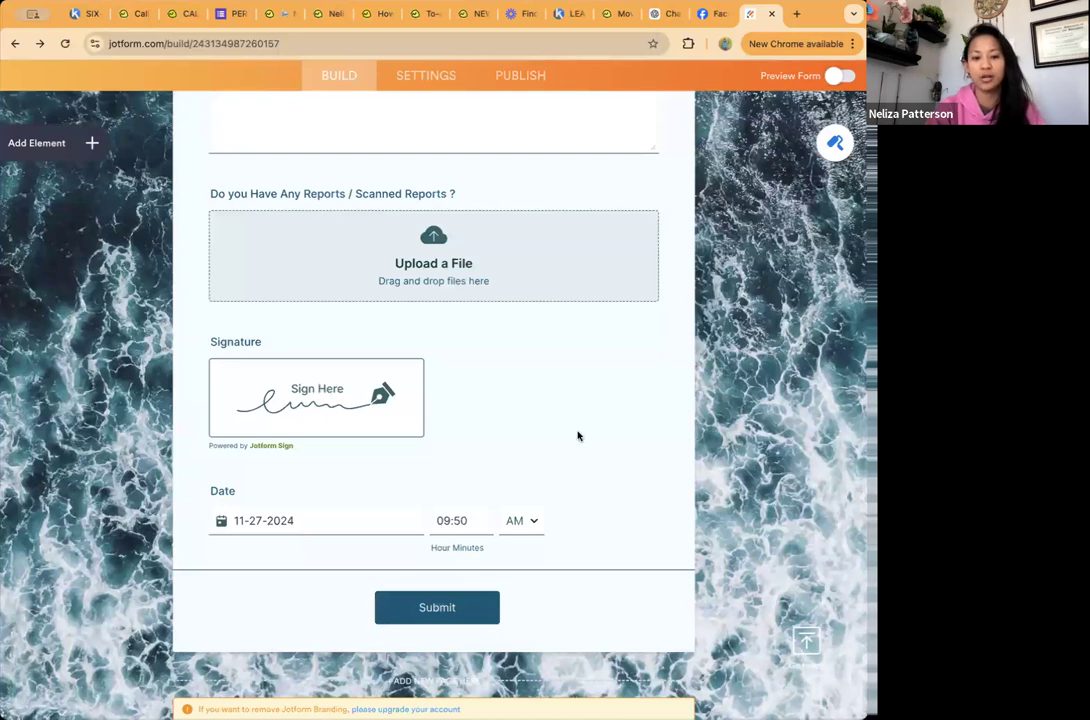
pyautogui.scroll(-2, 577, 436)
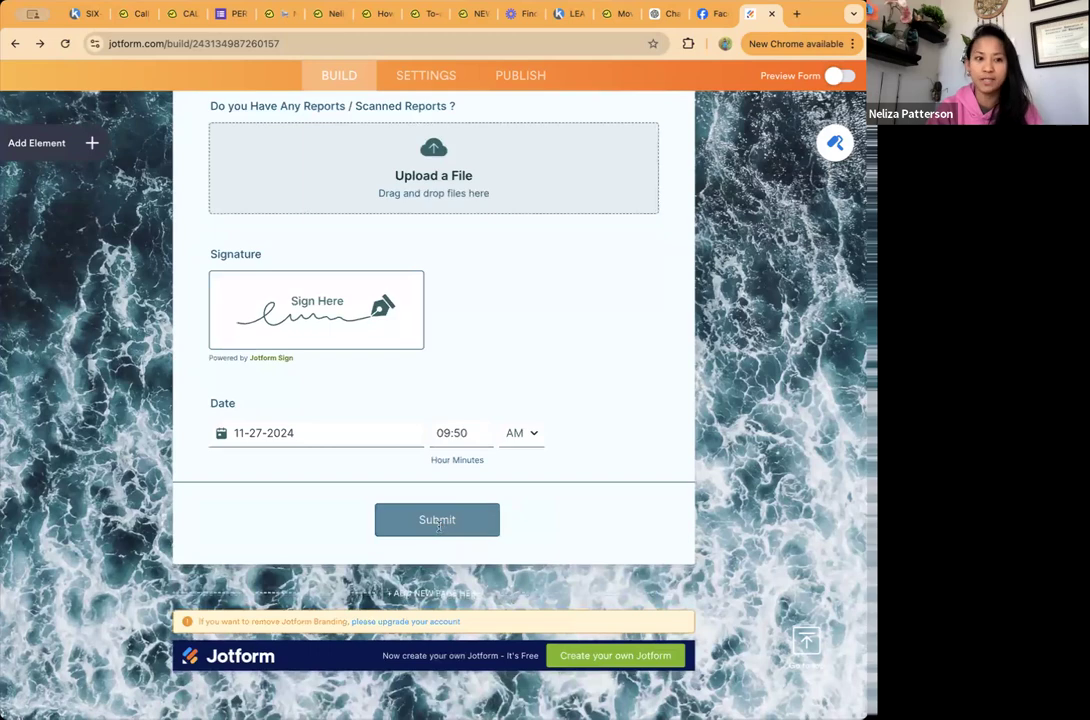
# Step: Open the form's settings and examine its general settings and email notification setup
pyautogui.scroll(15, 518, 248)
pyautogui.scroll(5, 520, 255)
pyautogui.click(418, 68)
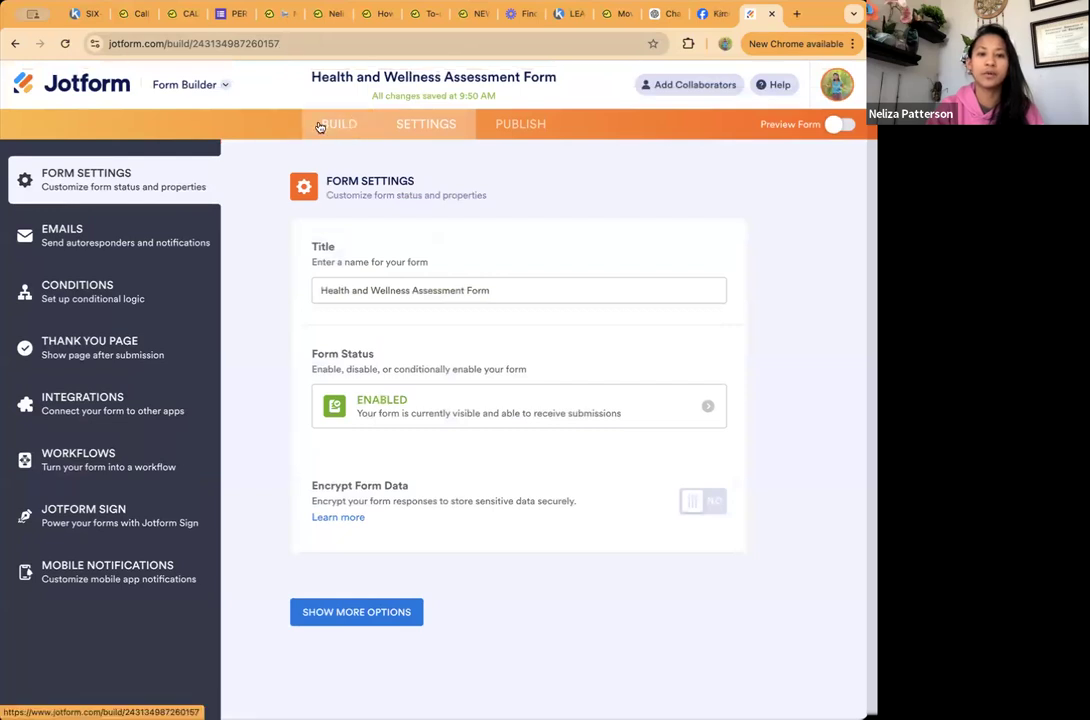
pyautogui.click(320, 126)
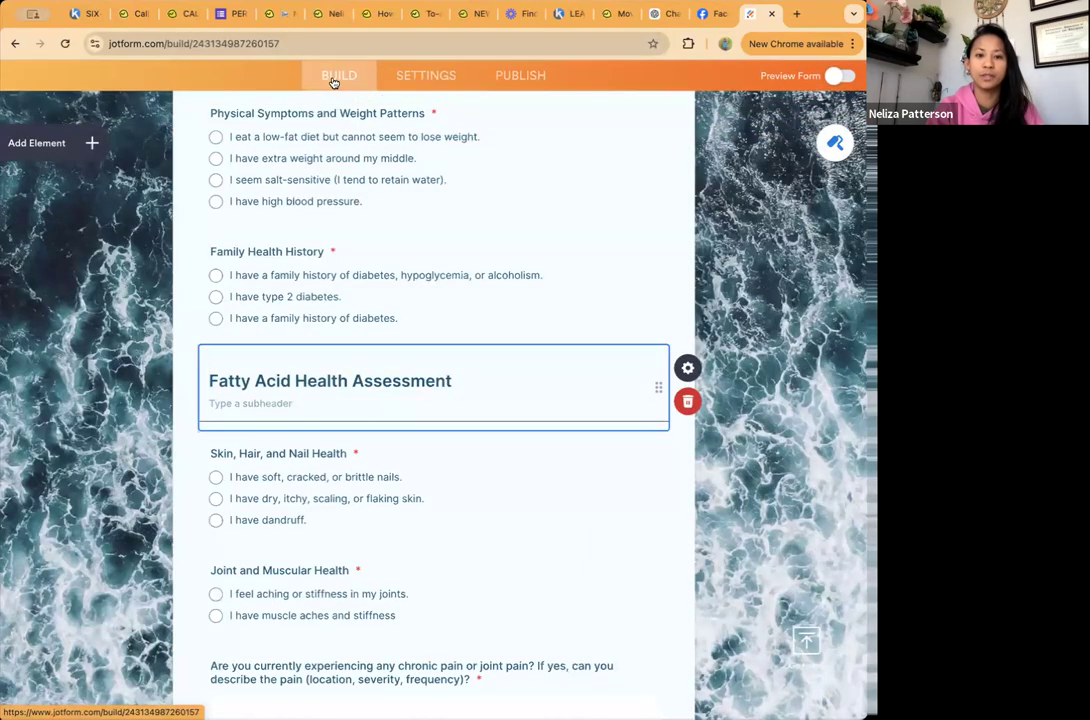
pyautogui.click(418, 78)
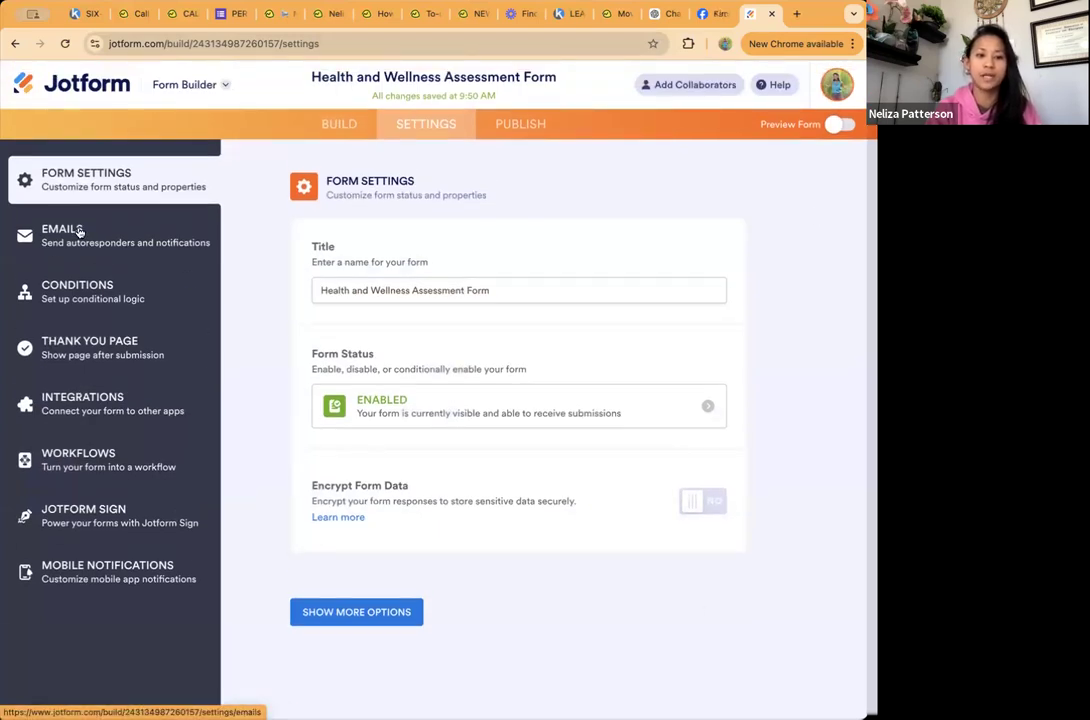
pyautogui.click(79, 232)
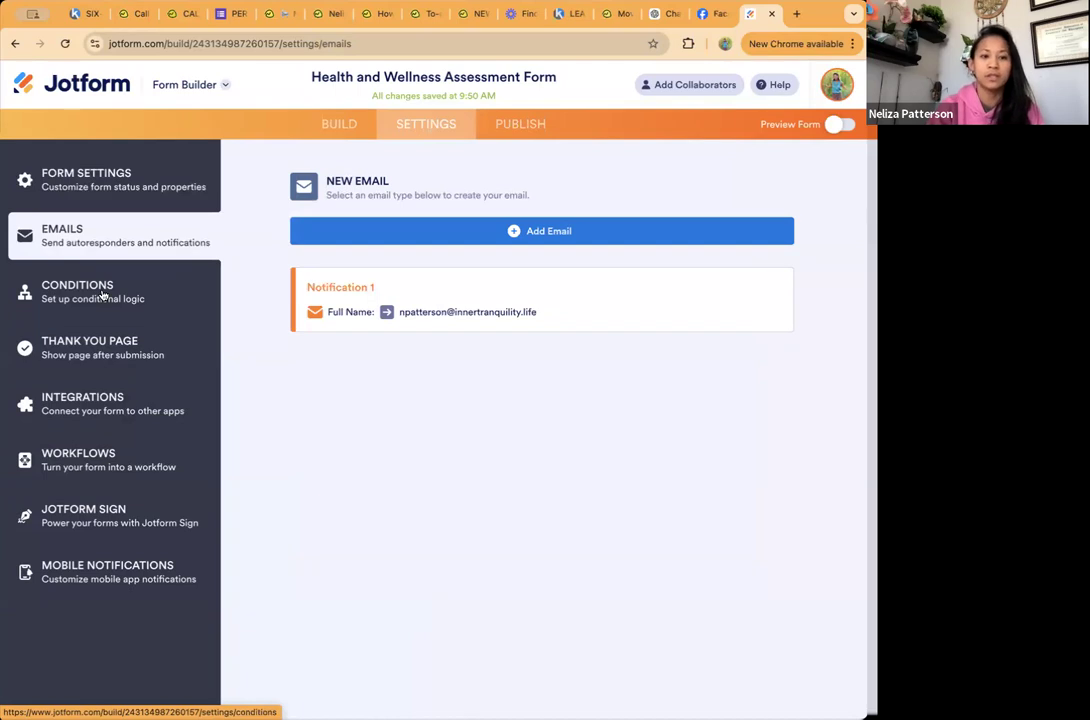
pyautogui.click(102, 295)
pyautogui.click(90, 235)
pyautogui.moveTo(401, 306)
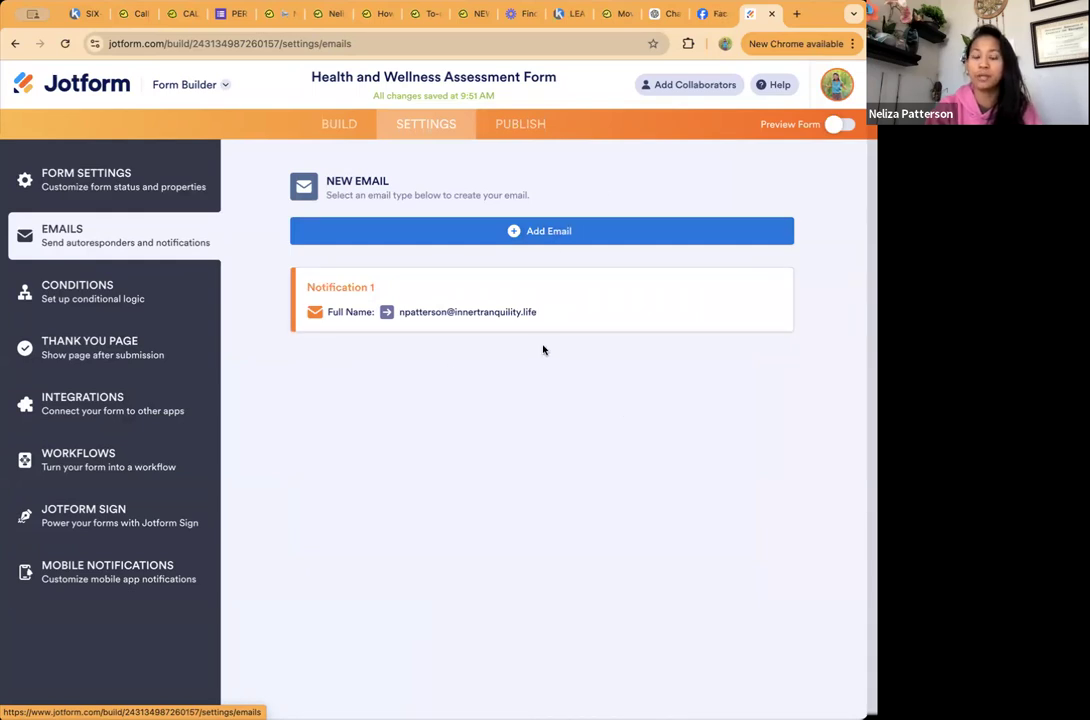
# Step: Examine the form's conditional logic options and the thank you page's redirect to an external link after submission
pyautogui.click(126, 293)
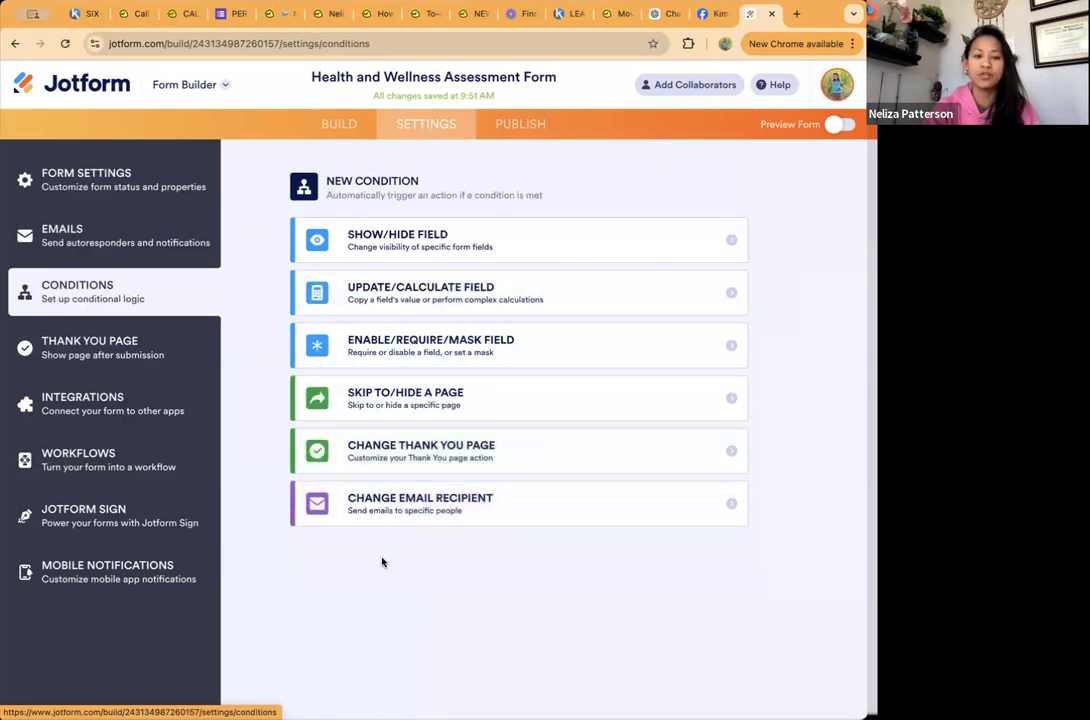
pyautogui.click(132, 351)
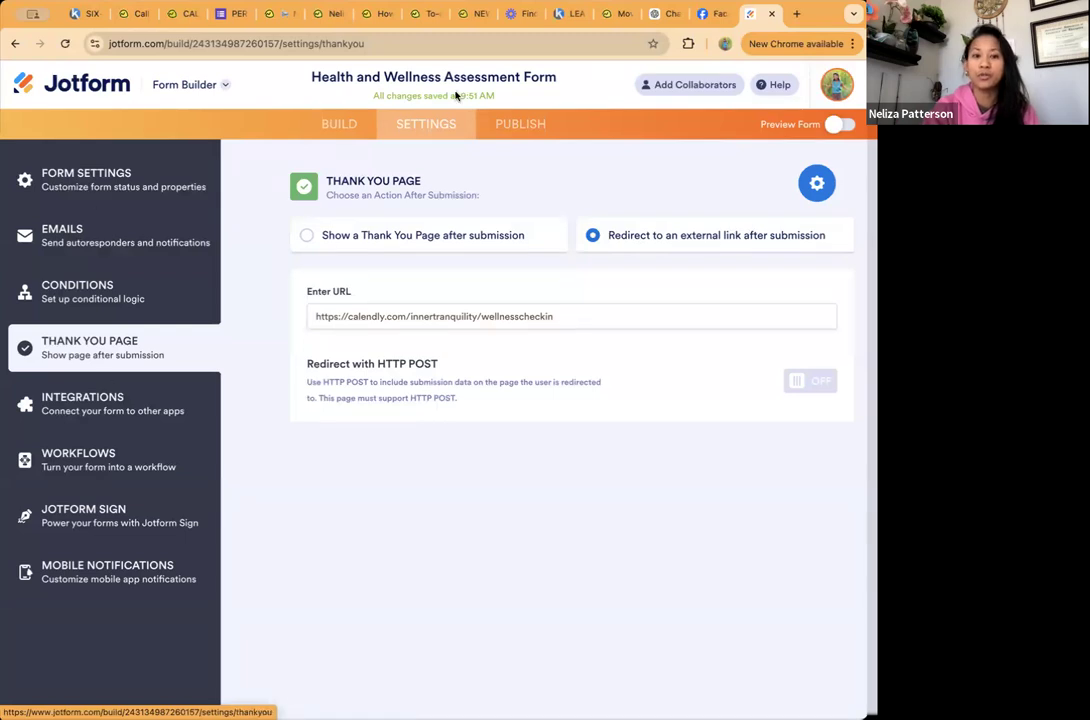
pyautogui.click(339, 123)
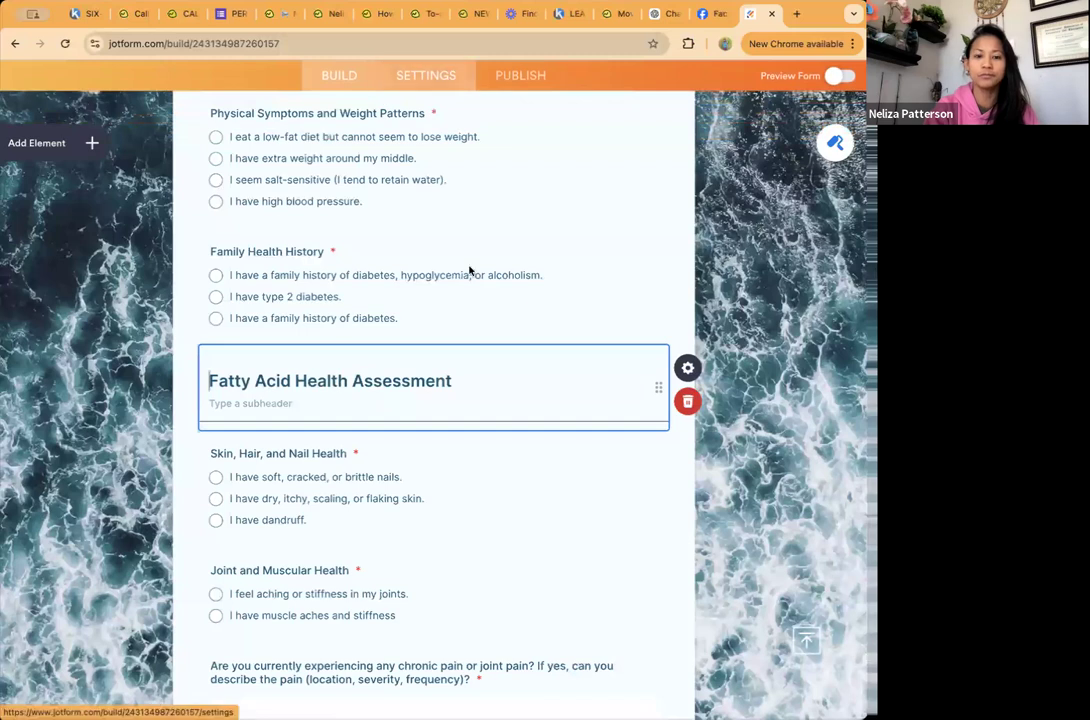
pyautogui.click(427, 76)
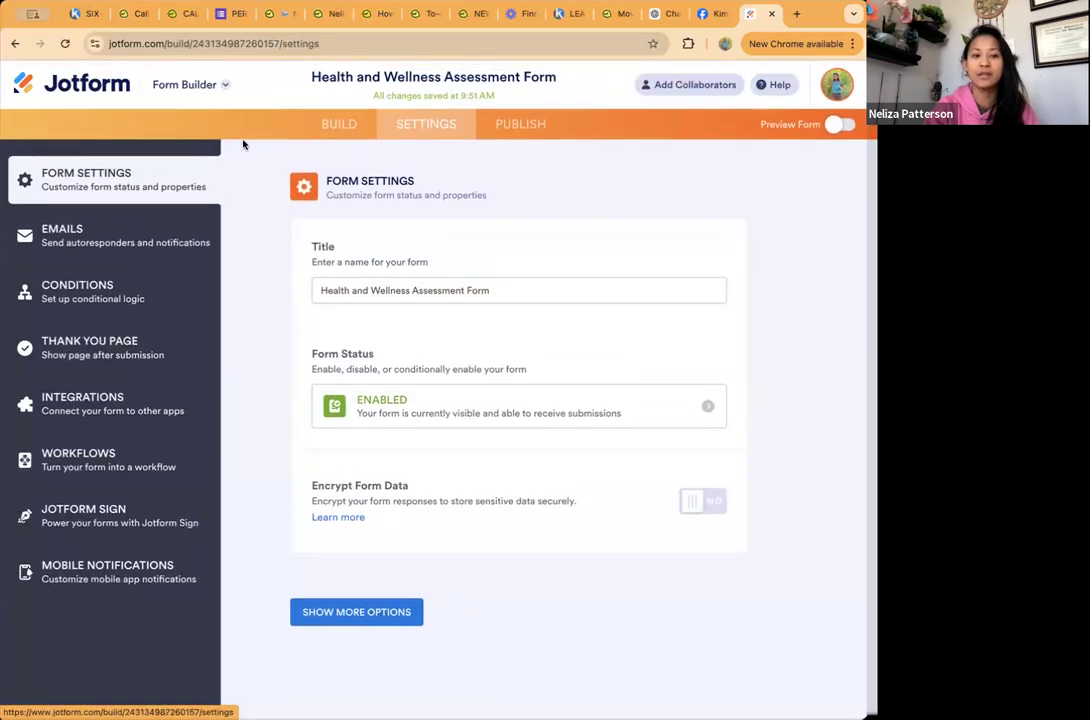
pyautogui.click(117, 352)
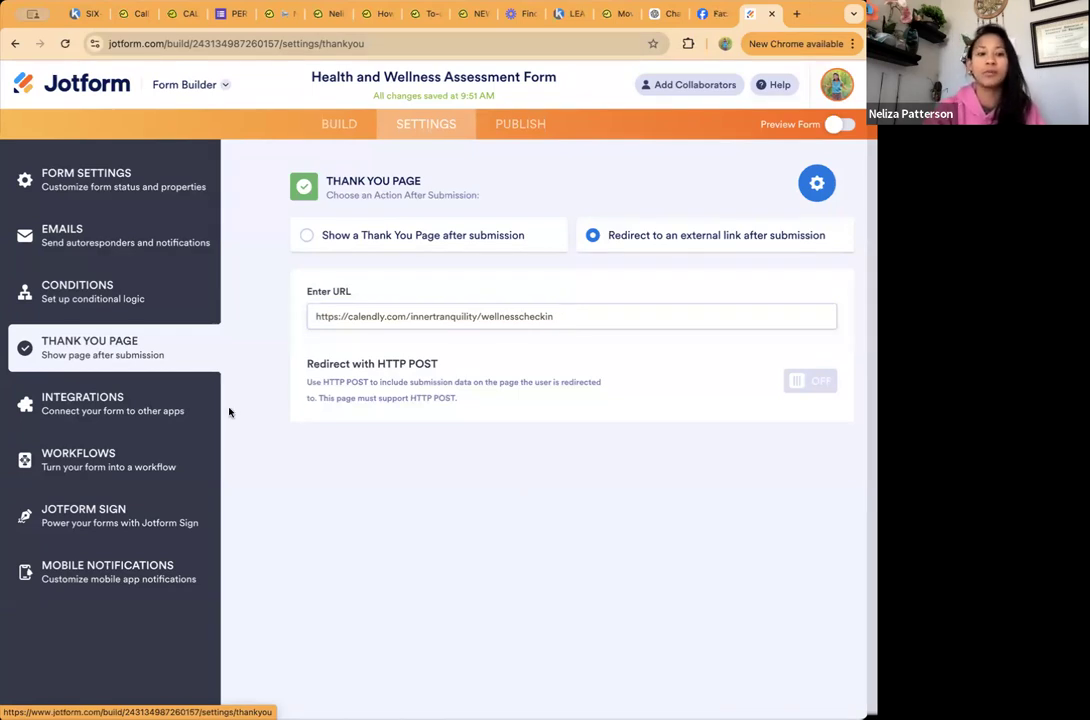
# Step: Browse the third-party apps available in the form's integrations settings
pyautogui.click(136, 406)
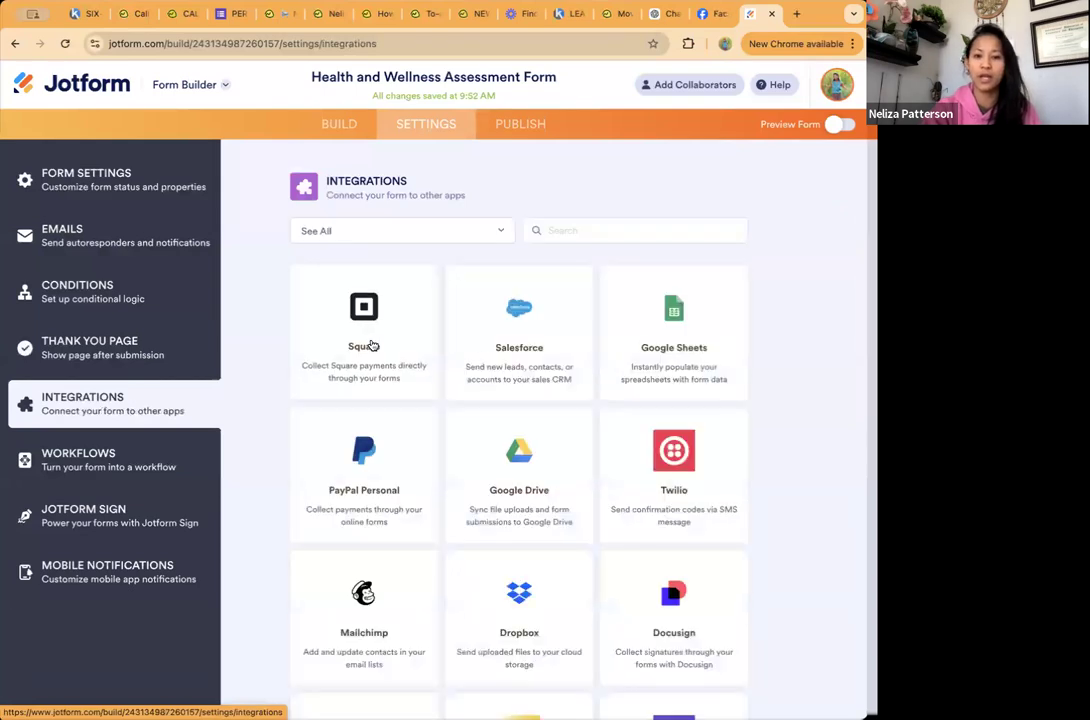
pyautogui.scroll(-3, 370, 345)
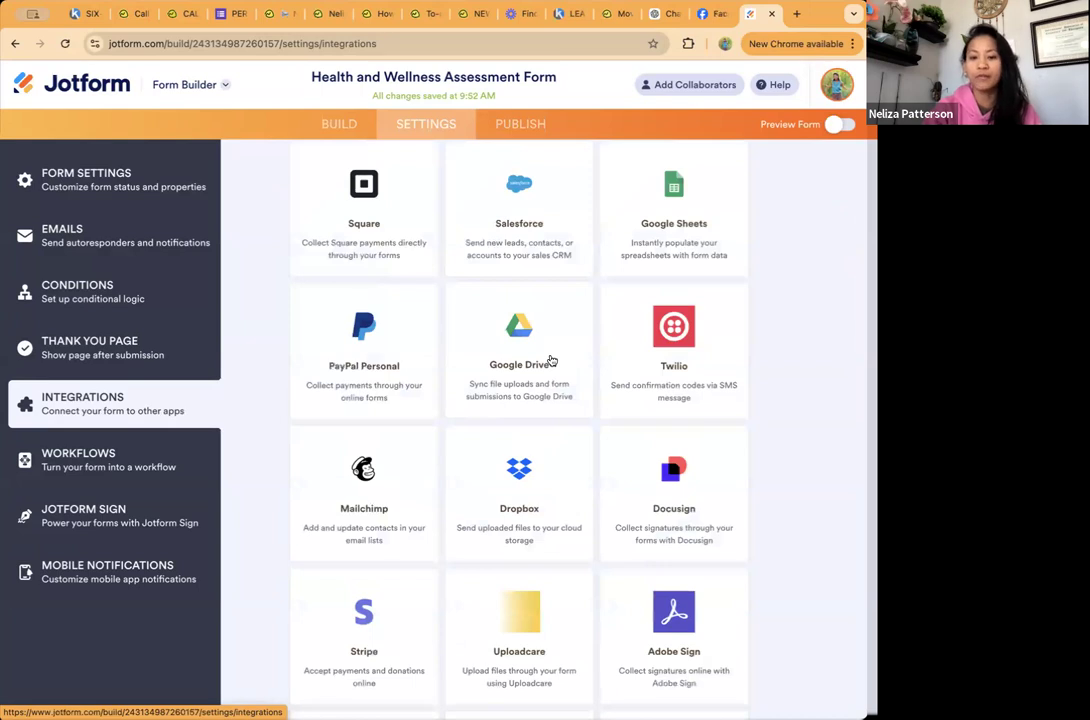
pyautogui.scroll(-10, 550, 360)
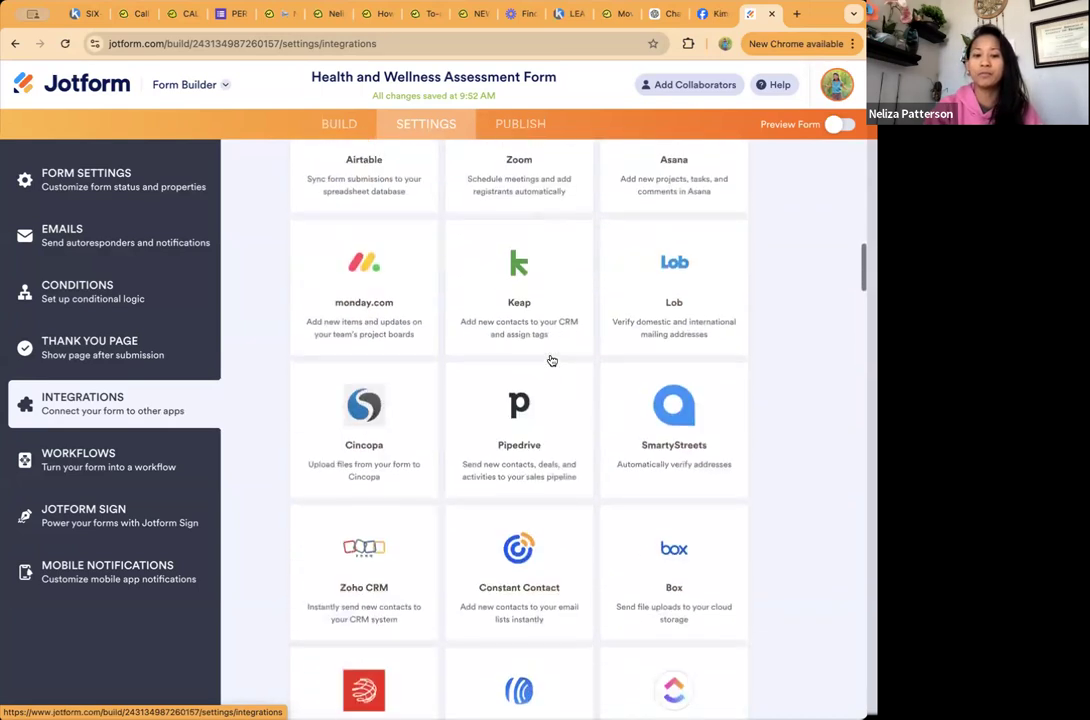
pyautogui.scroll(10, 551, 360)
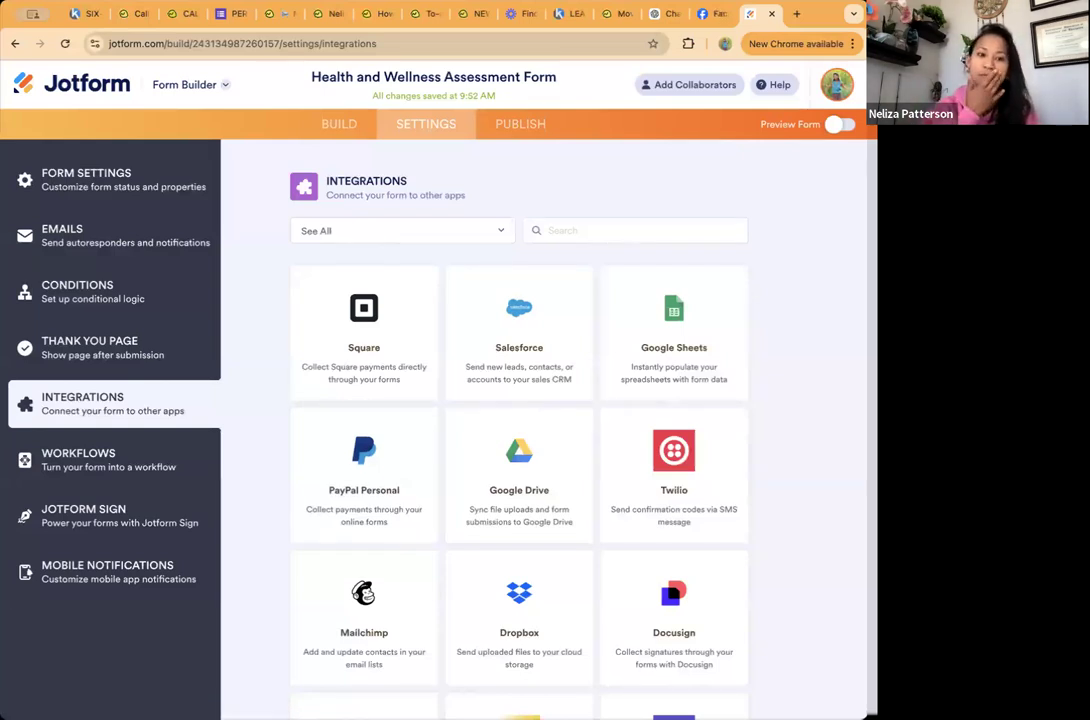
# Step: Examine the form's workflow, Jotform Sign automation and mobile notification settings
pyautogui.click(110, 467)
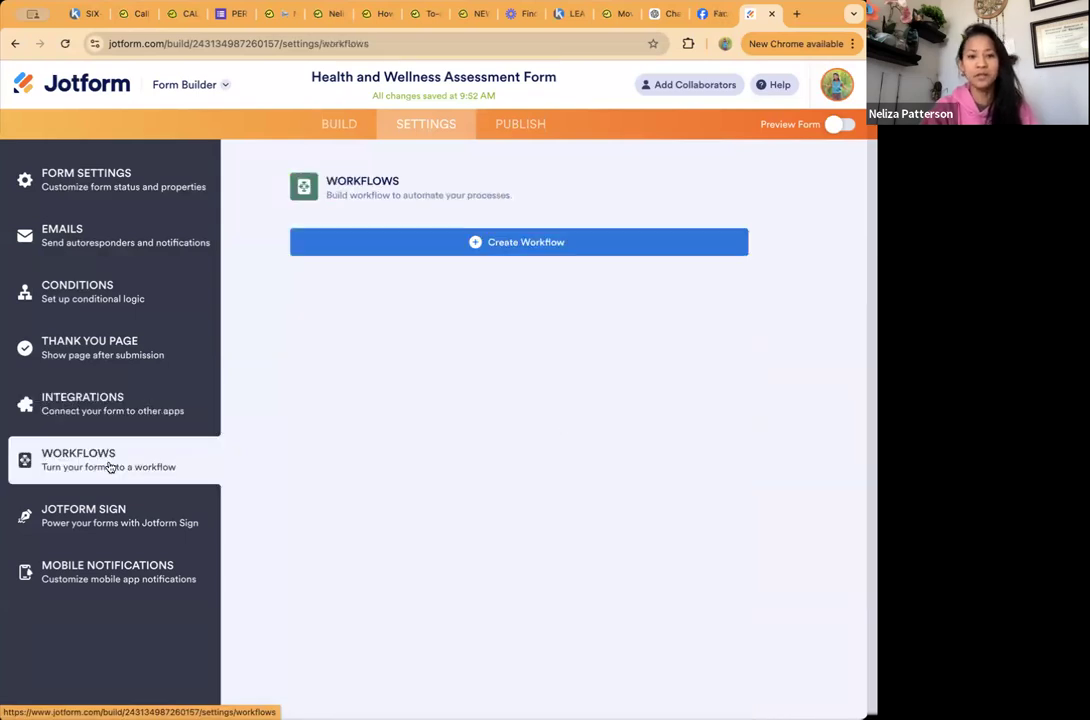
pyautogui.click(84, 514)
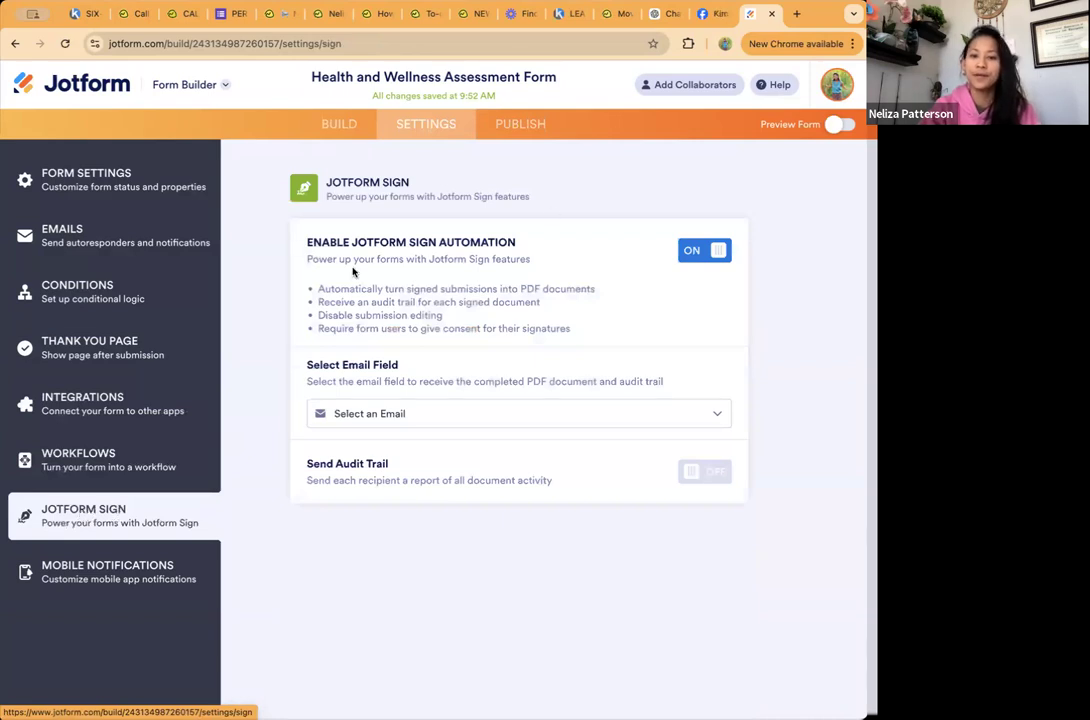
pyautogui.click(127, 580)
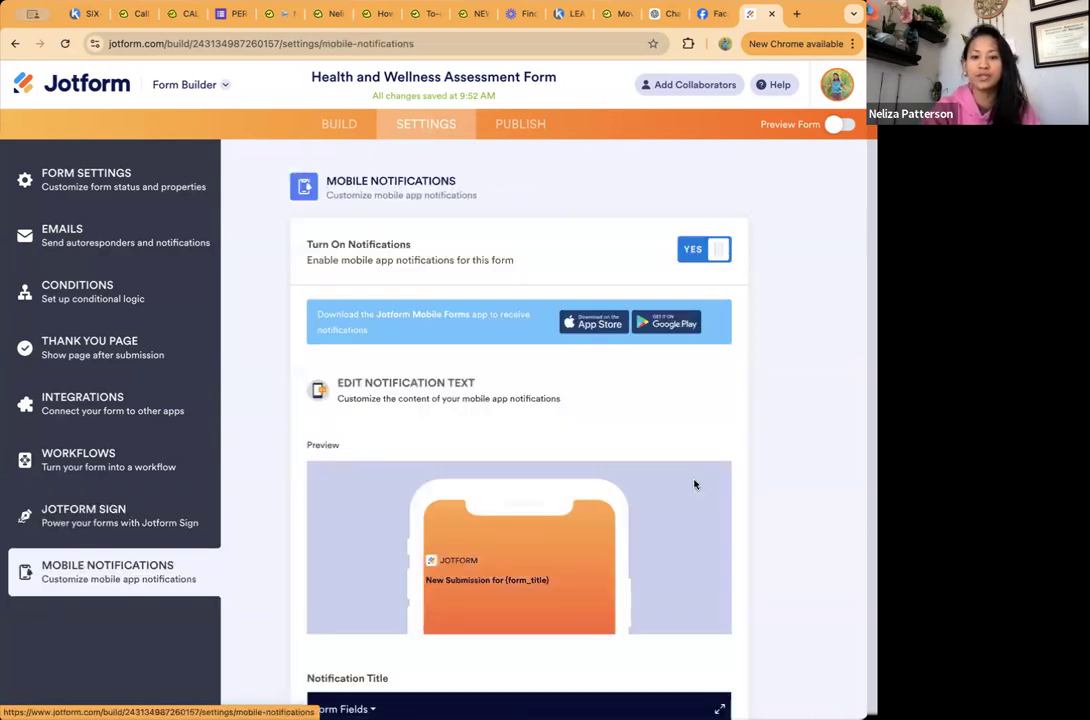
pyautogui.scroll(-2, 695, 484)
pyautogui.scroll(-2, 695, 484)
pyautogui.scroll(4, 695, 484)
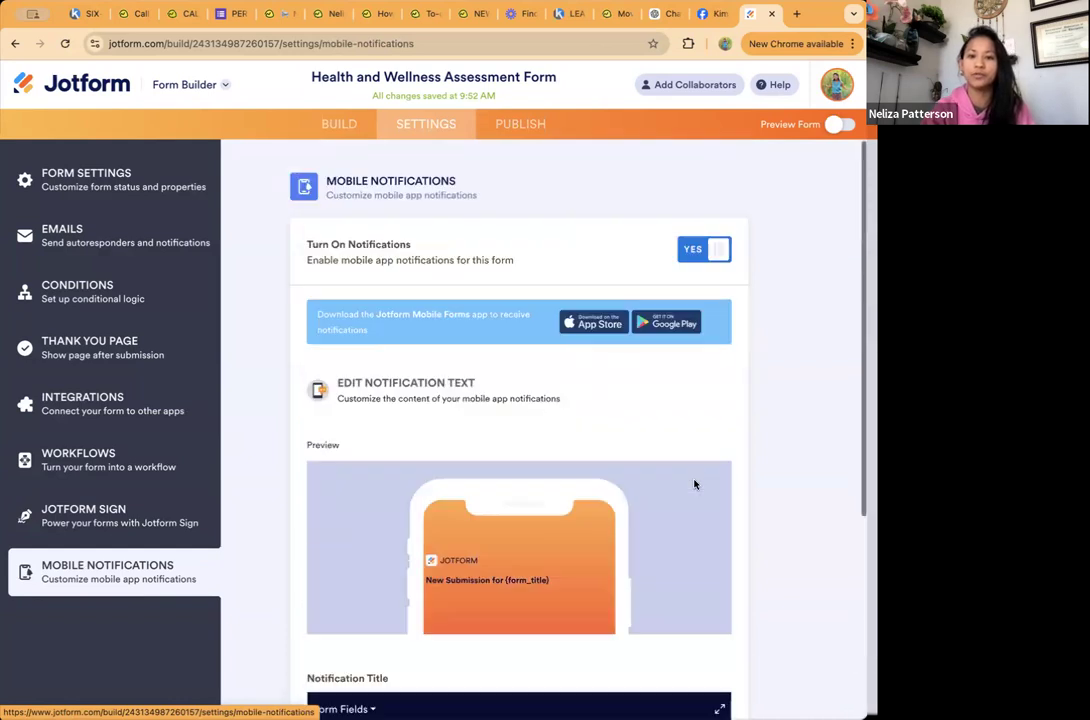
# Step: Examine the form's publishing options for assignment and direct link sharing, including the editable ending of the form's link
pyautogui.click(533, 126)
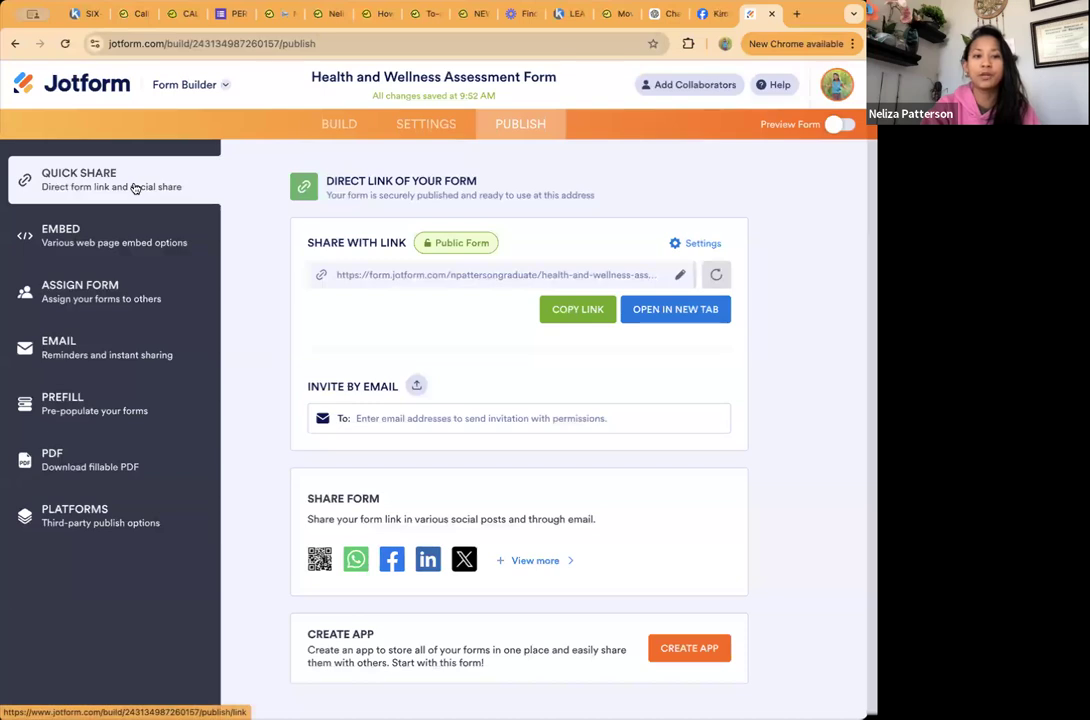
pyautogui.click(93, 298)
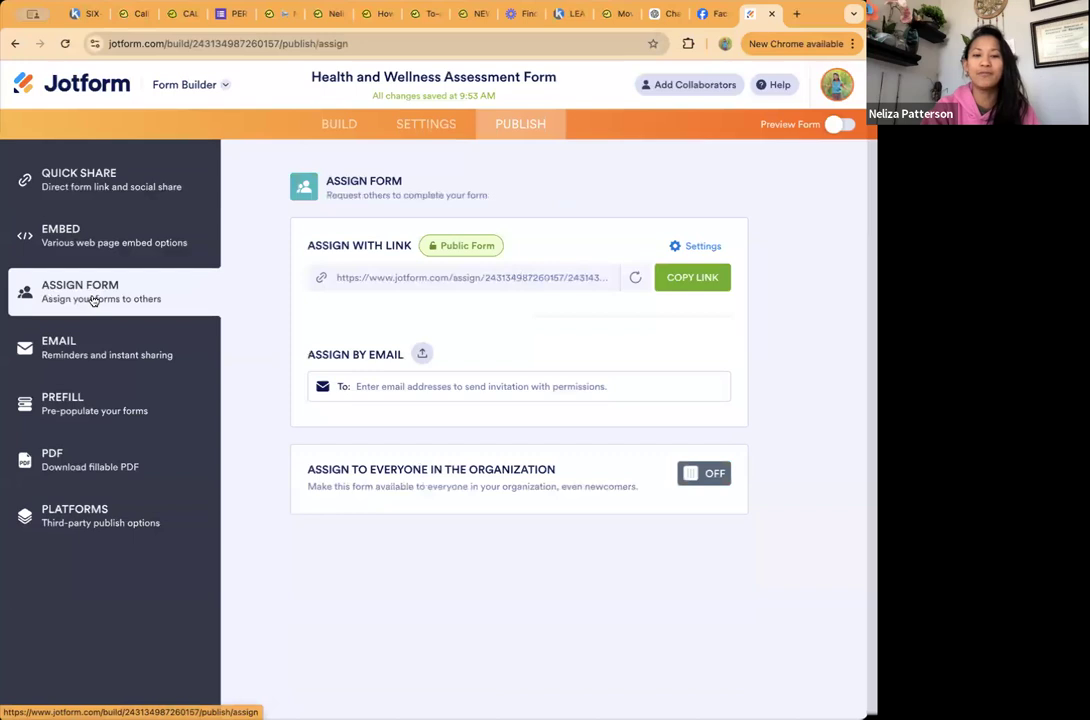
pyautogui.click(104, 184)
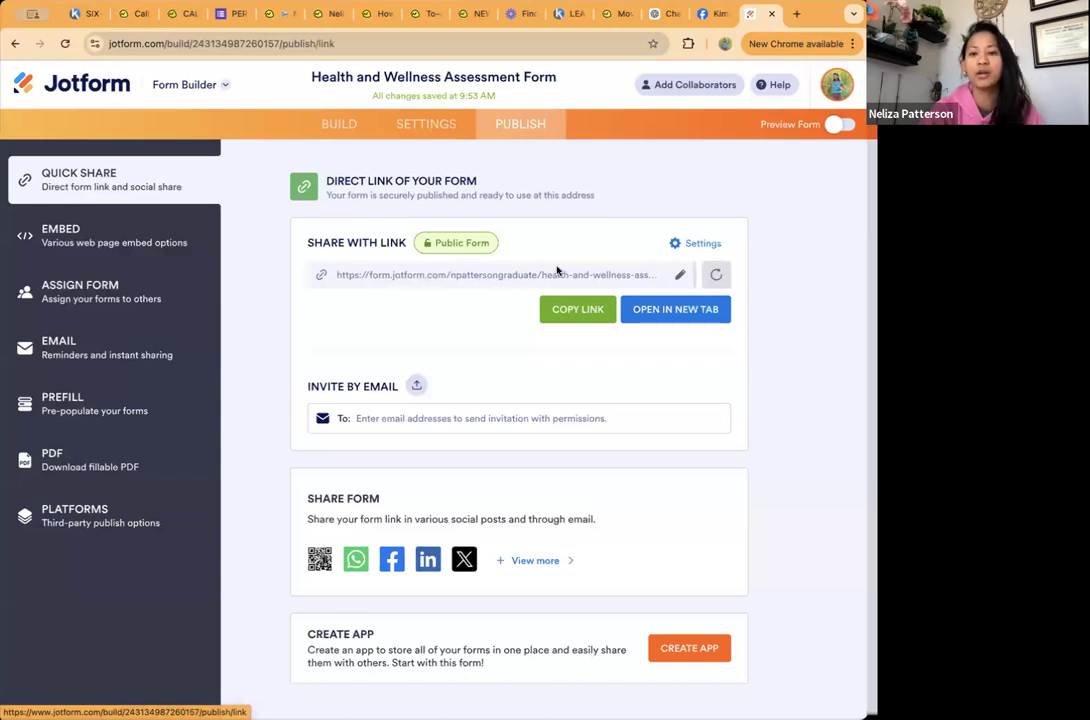
pyautogui.click(681, 280)
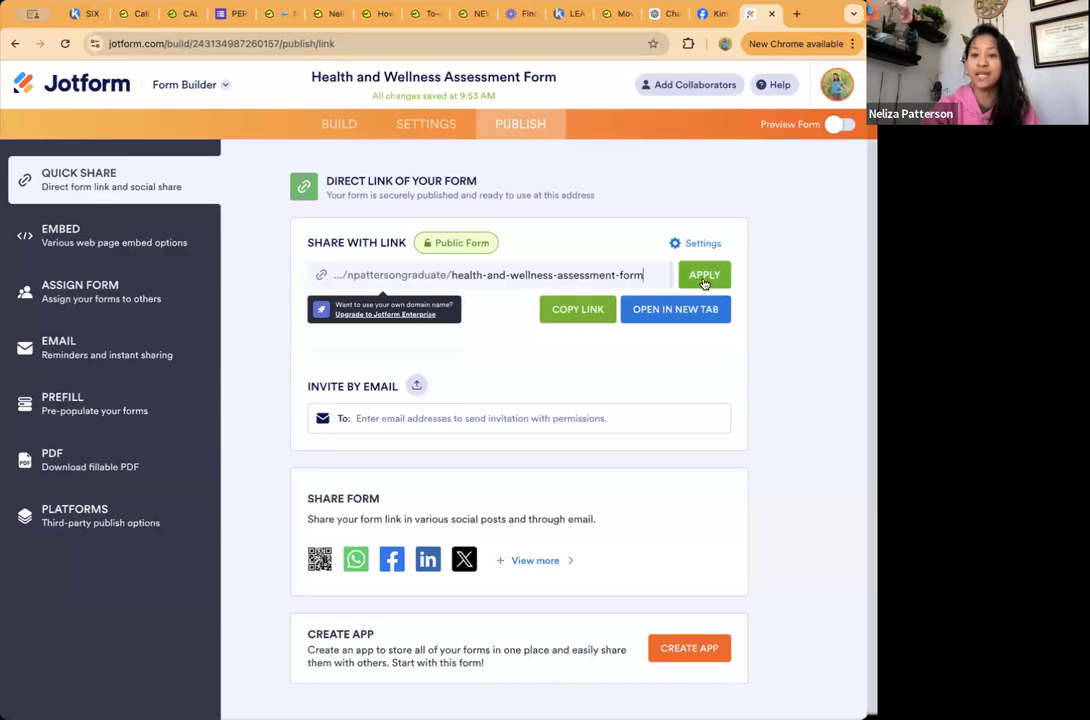
pyautogui.click(780, 353)
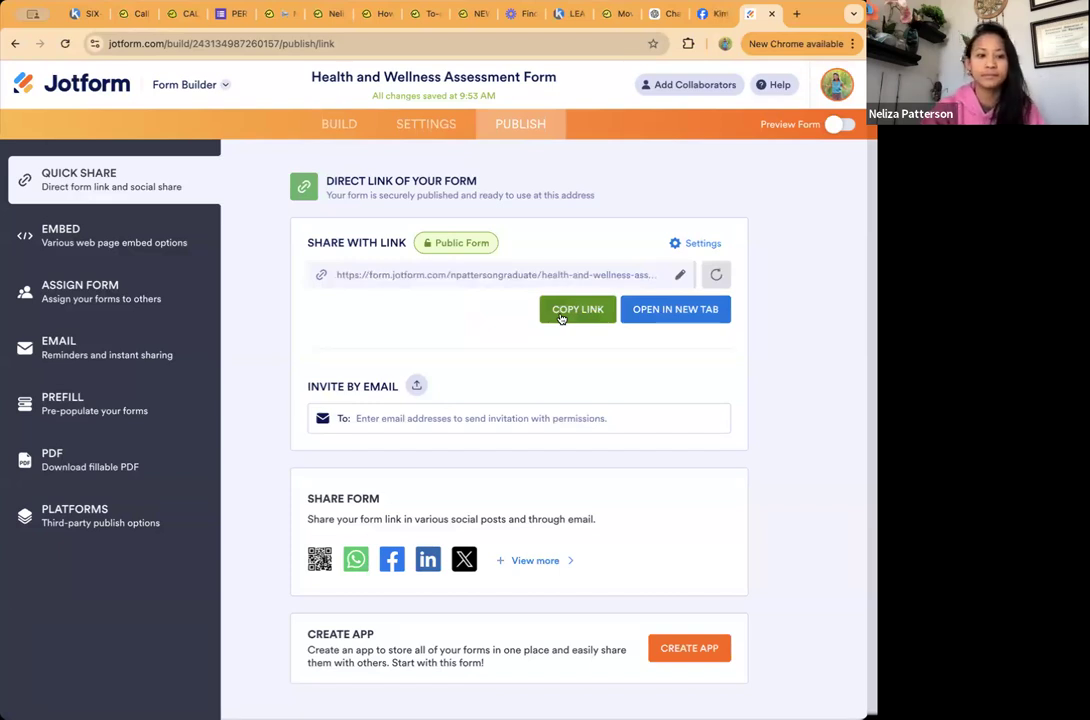
# Step: Look over the email, prefill, PDF and third-party platform publishing options, and return to the quick share options
pyautogui.click(96, 361)
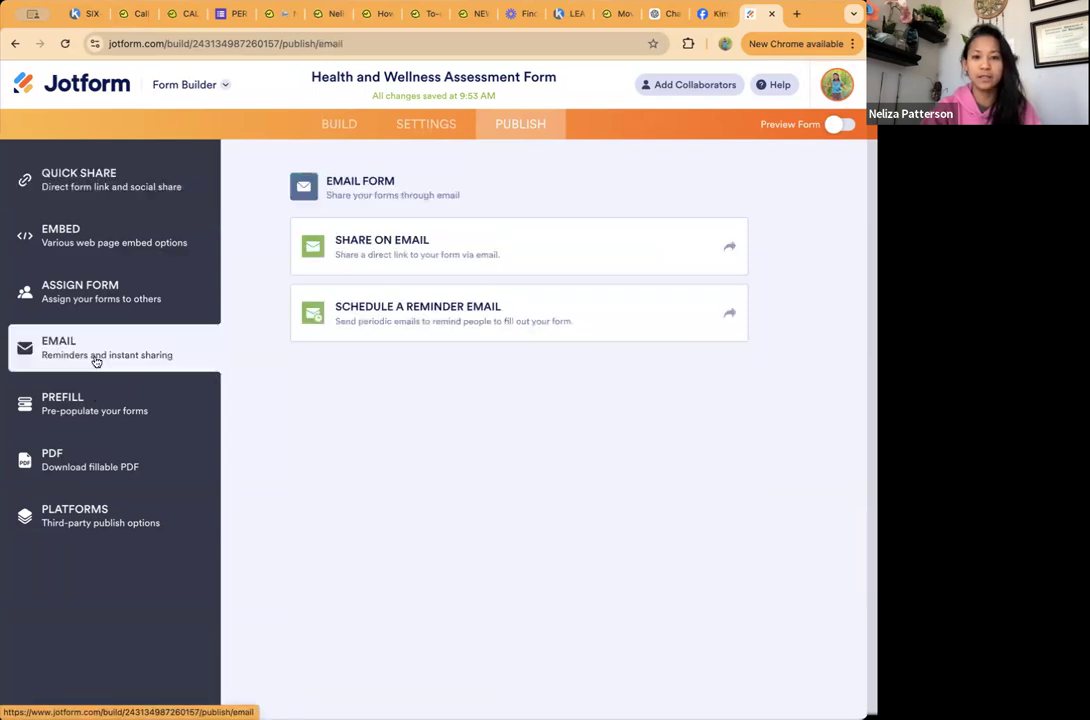
pyautogui.click(98, 407)
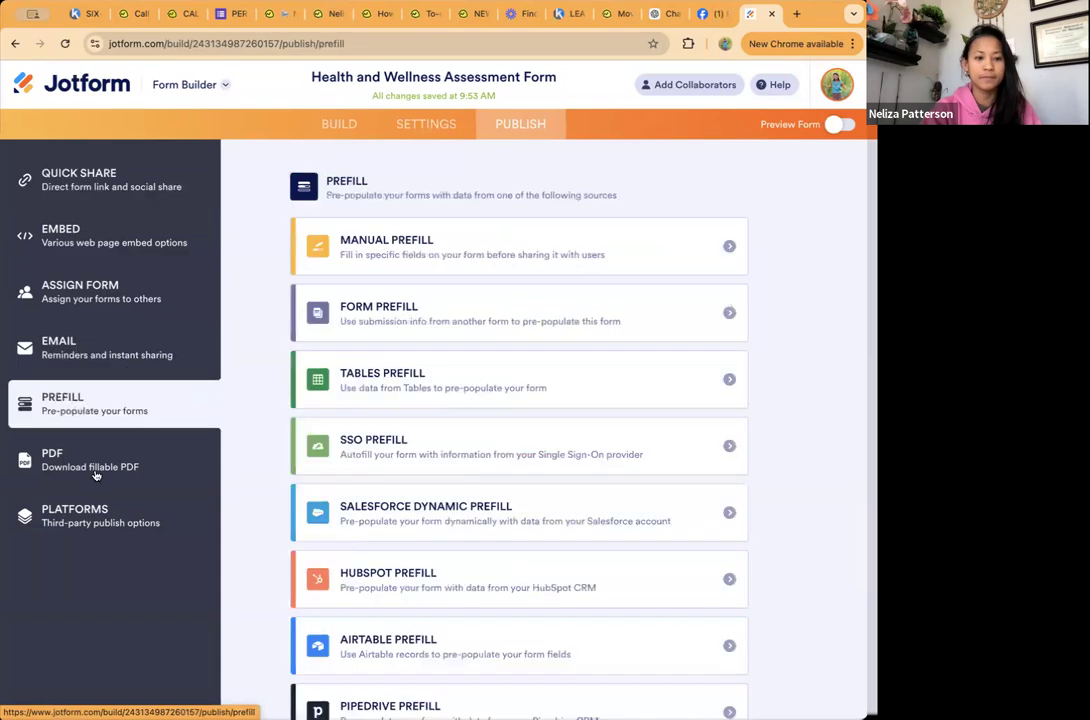
pyautogui.click(90, 460)
pyautogui.click(93, 517)
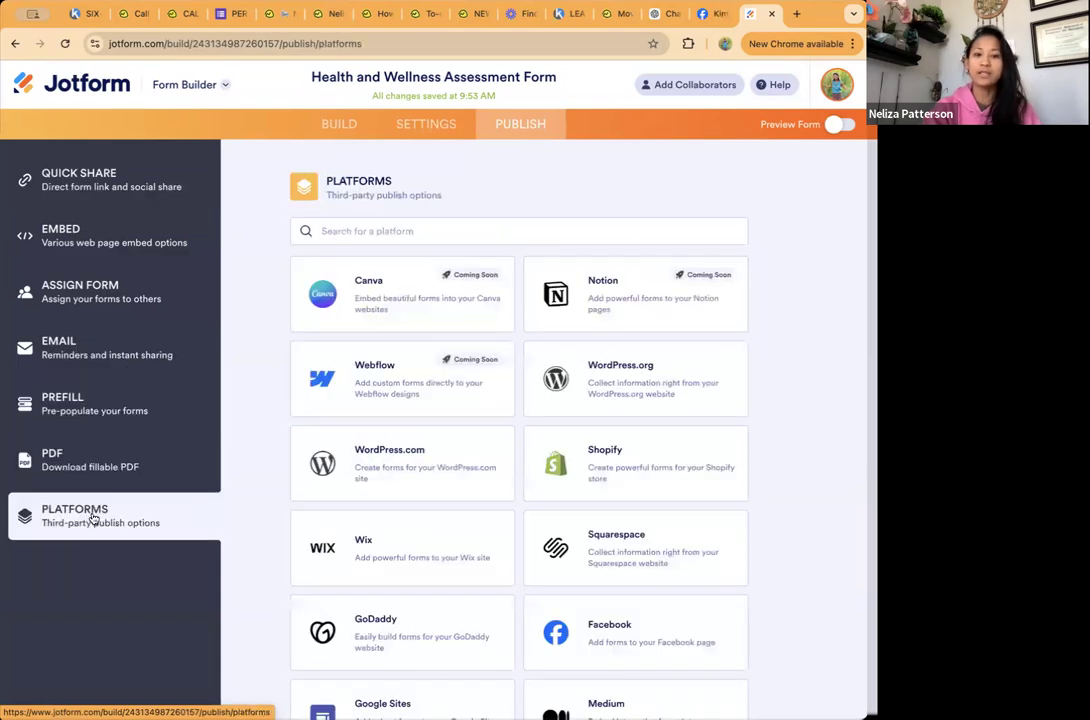
pyautogui.click(115, 180)
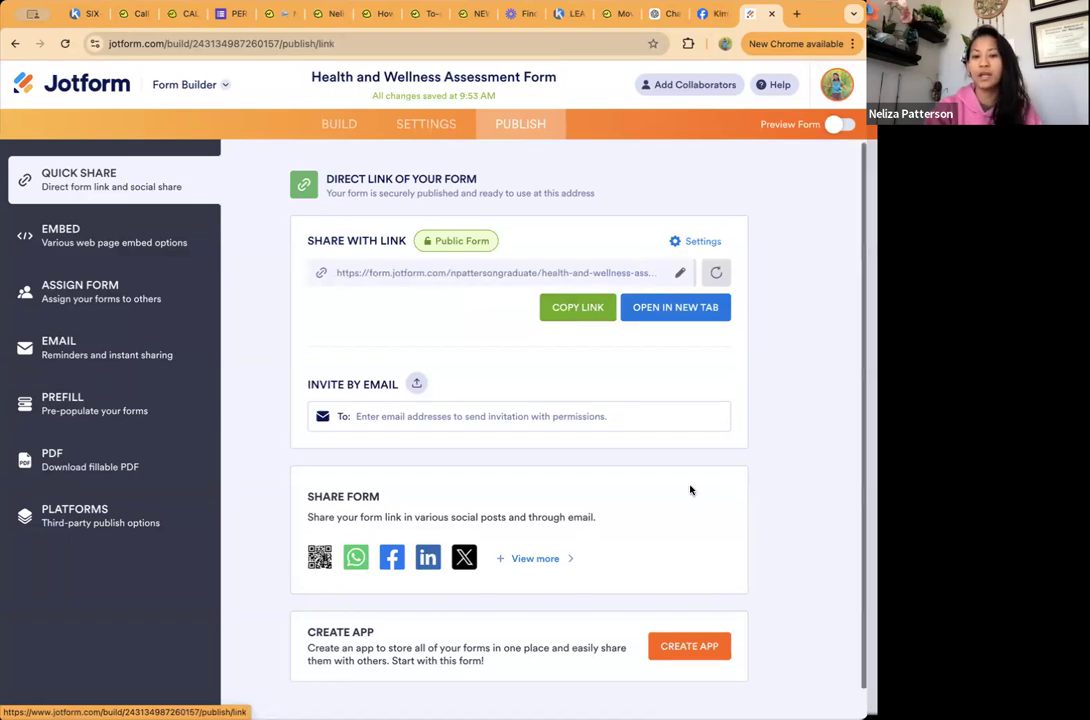
pyautogui.scroll(-1, 689, 489)
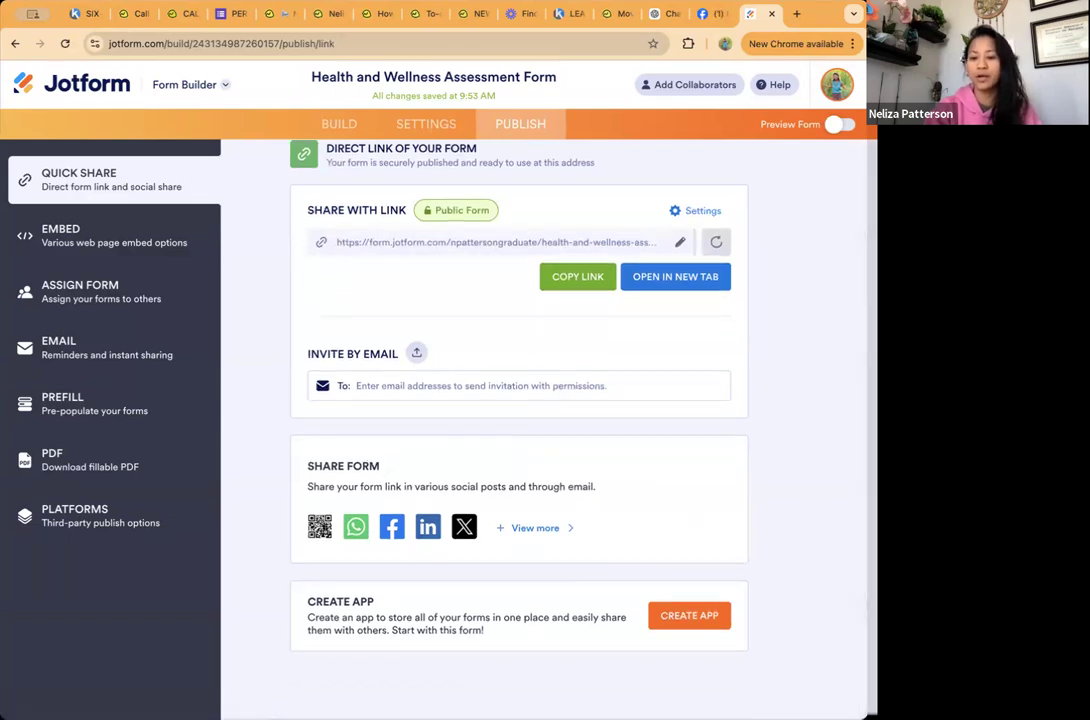